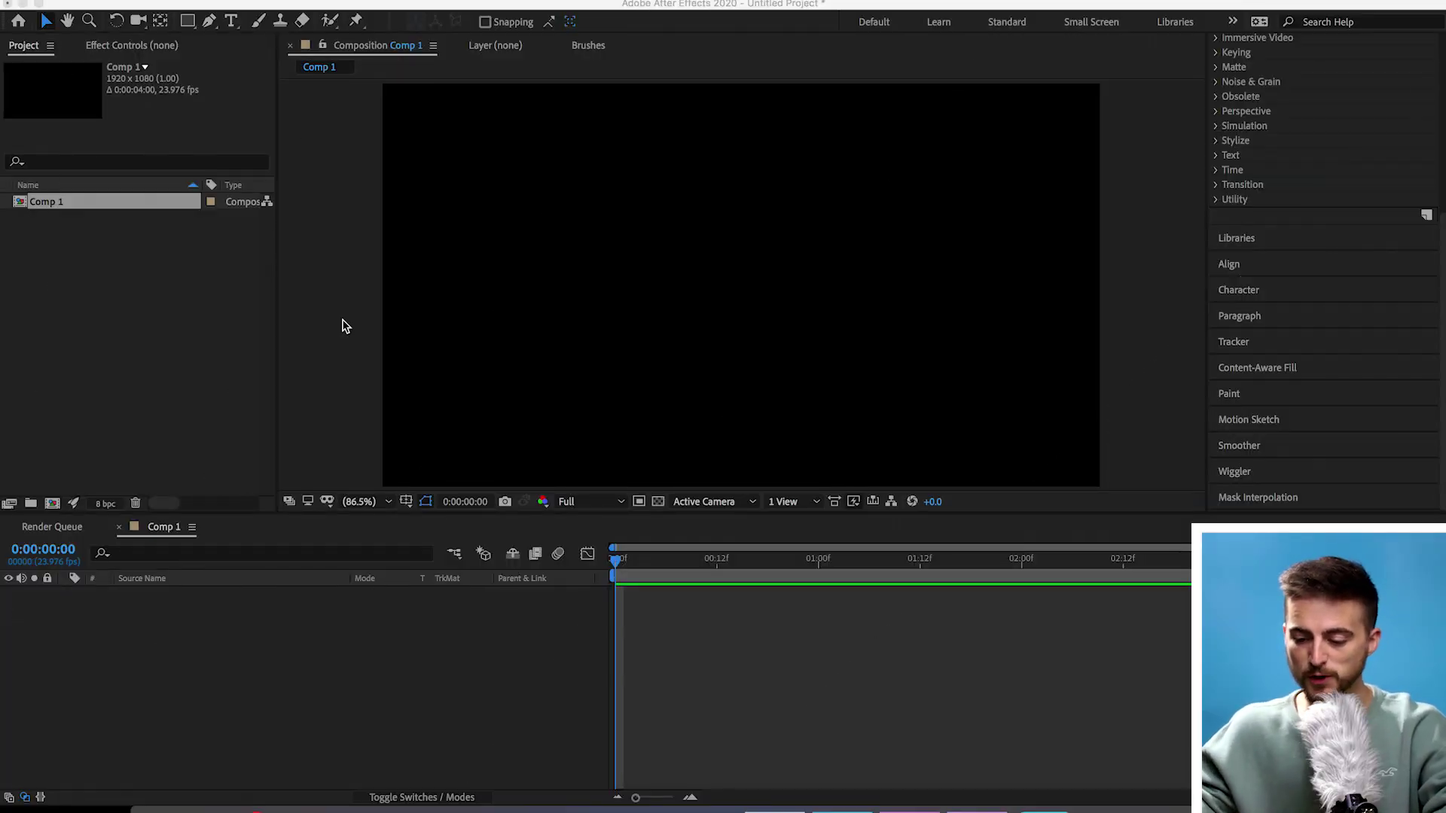
Create a text layer in Comp 1 reading 'The Frame Effect' over 'in After Effects'
click(821, 290)
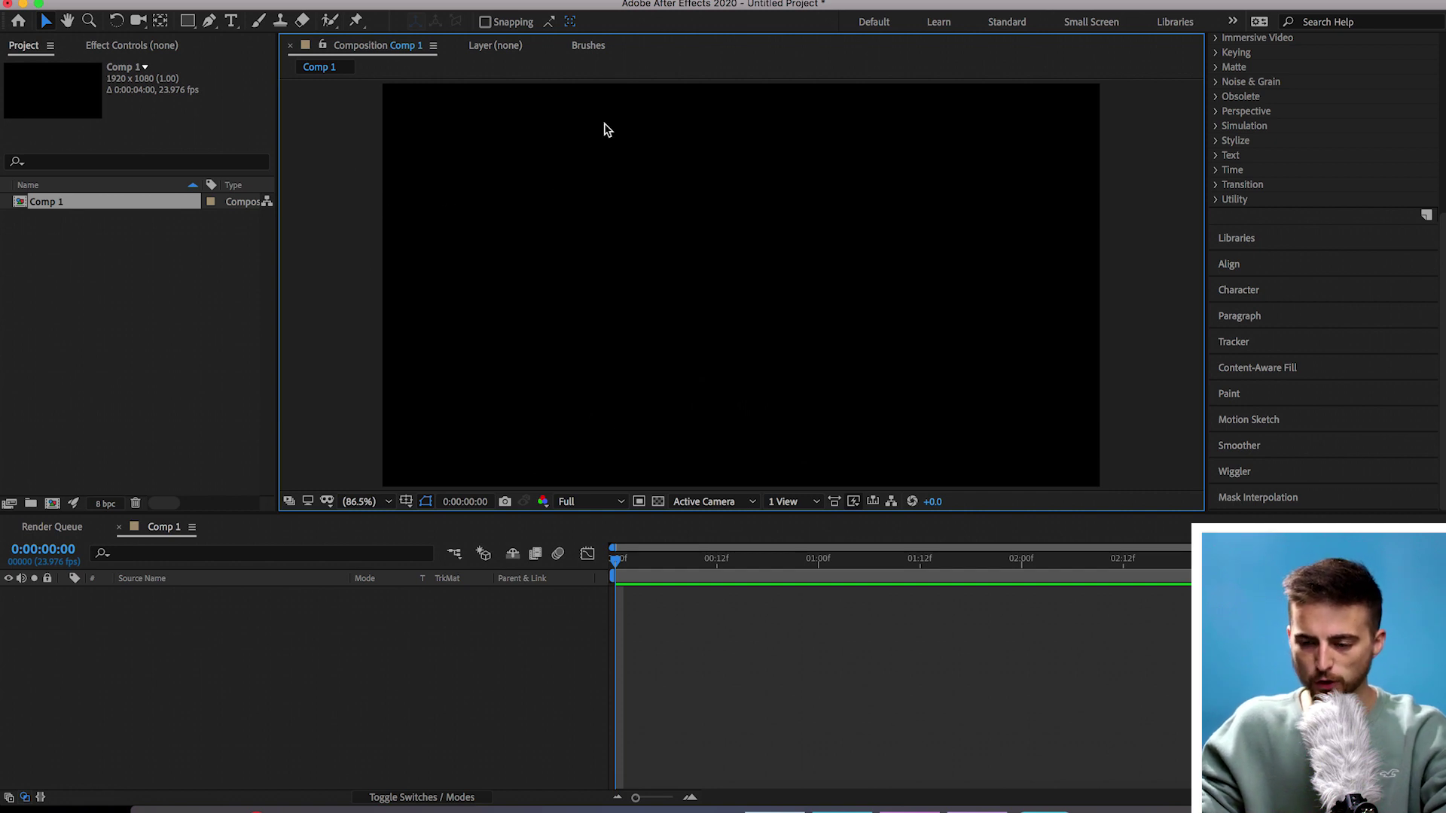
click(232, 28)
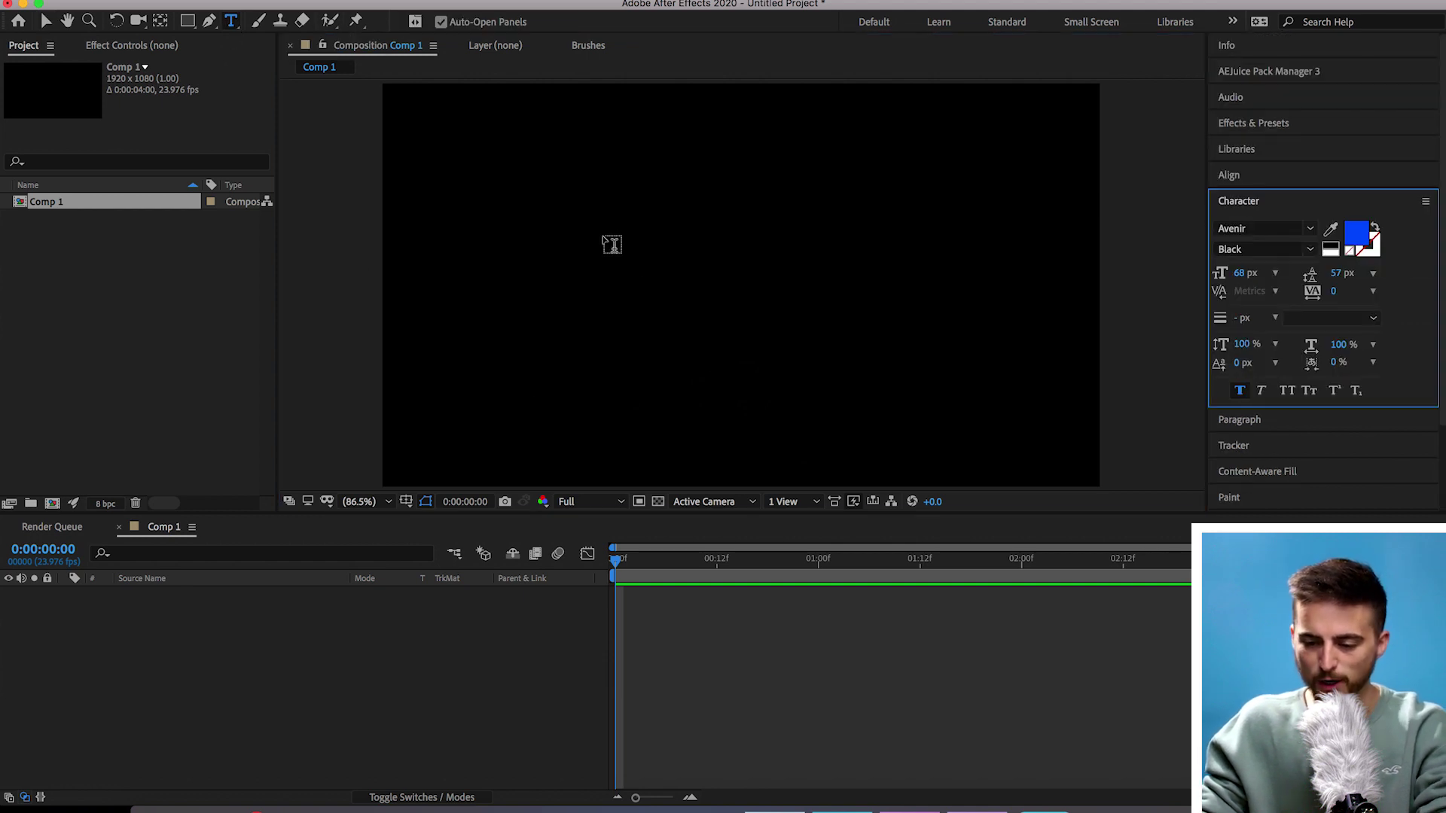
click(604, 233)
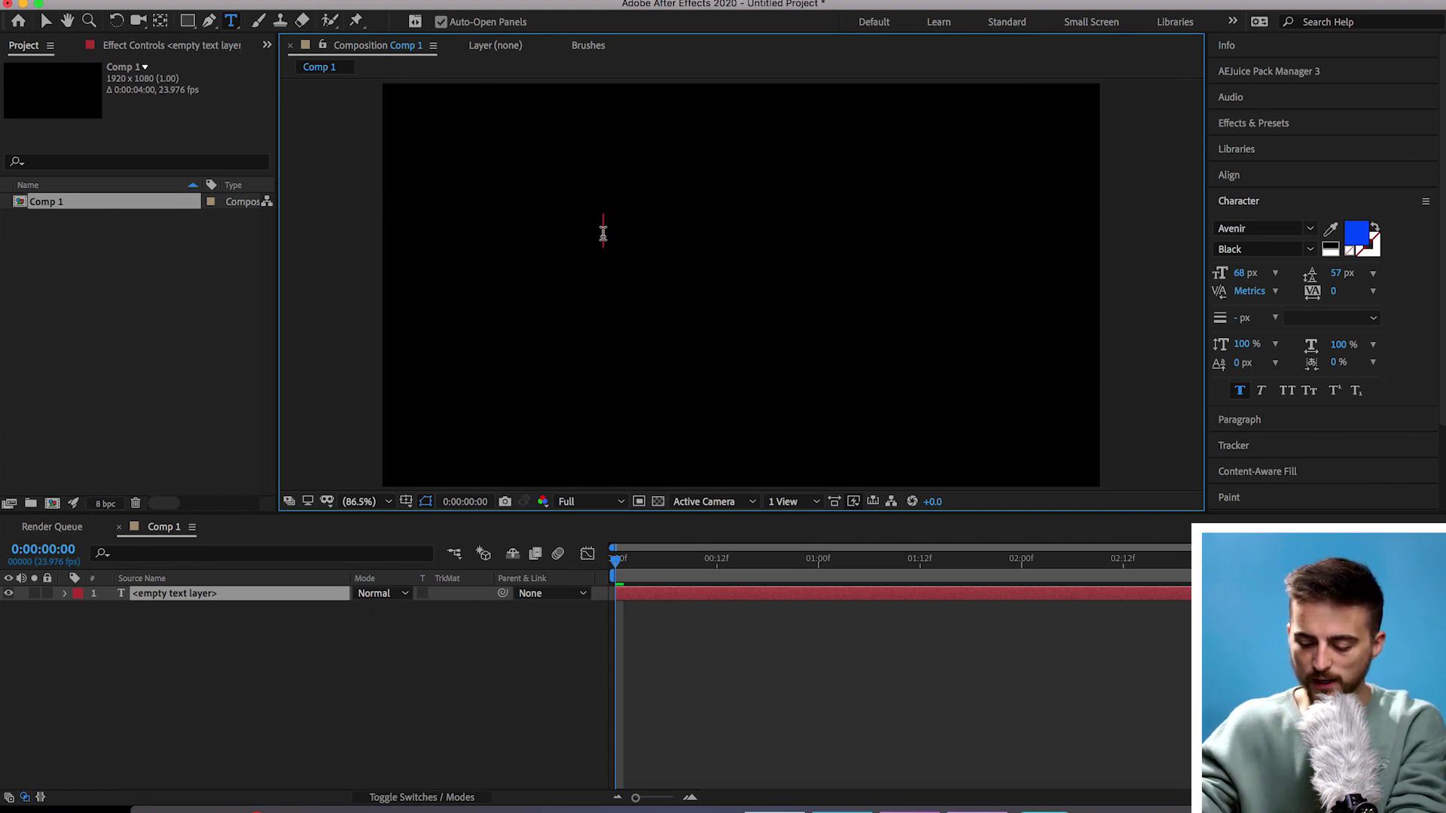
text(The Frame )
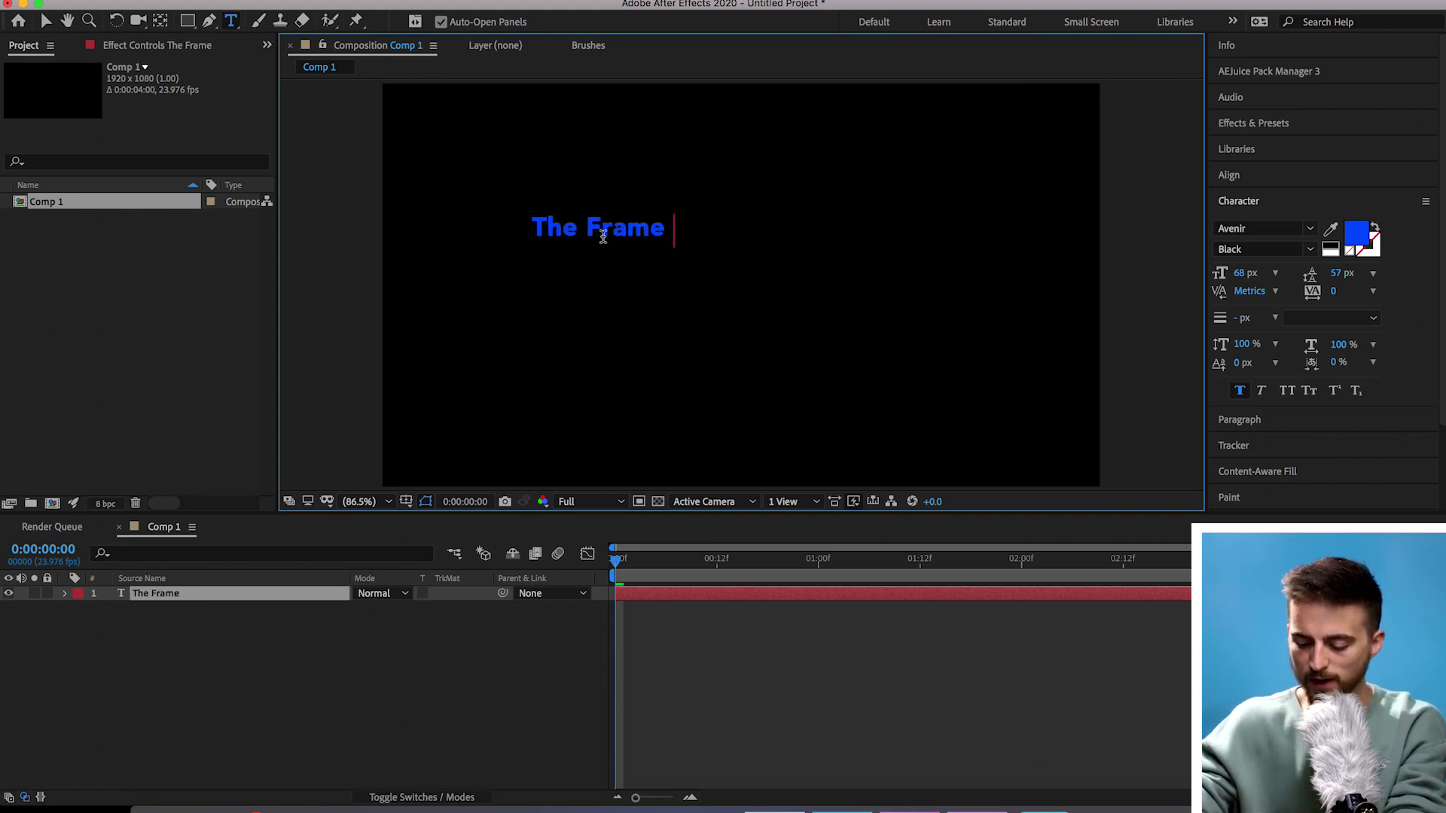
text(Effect)
key(BackSpace)
key(BackSpace)
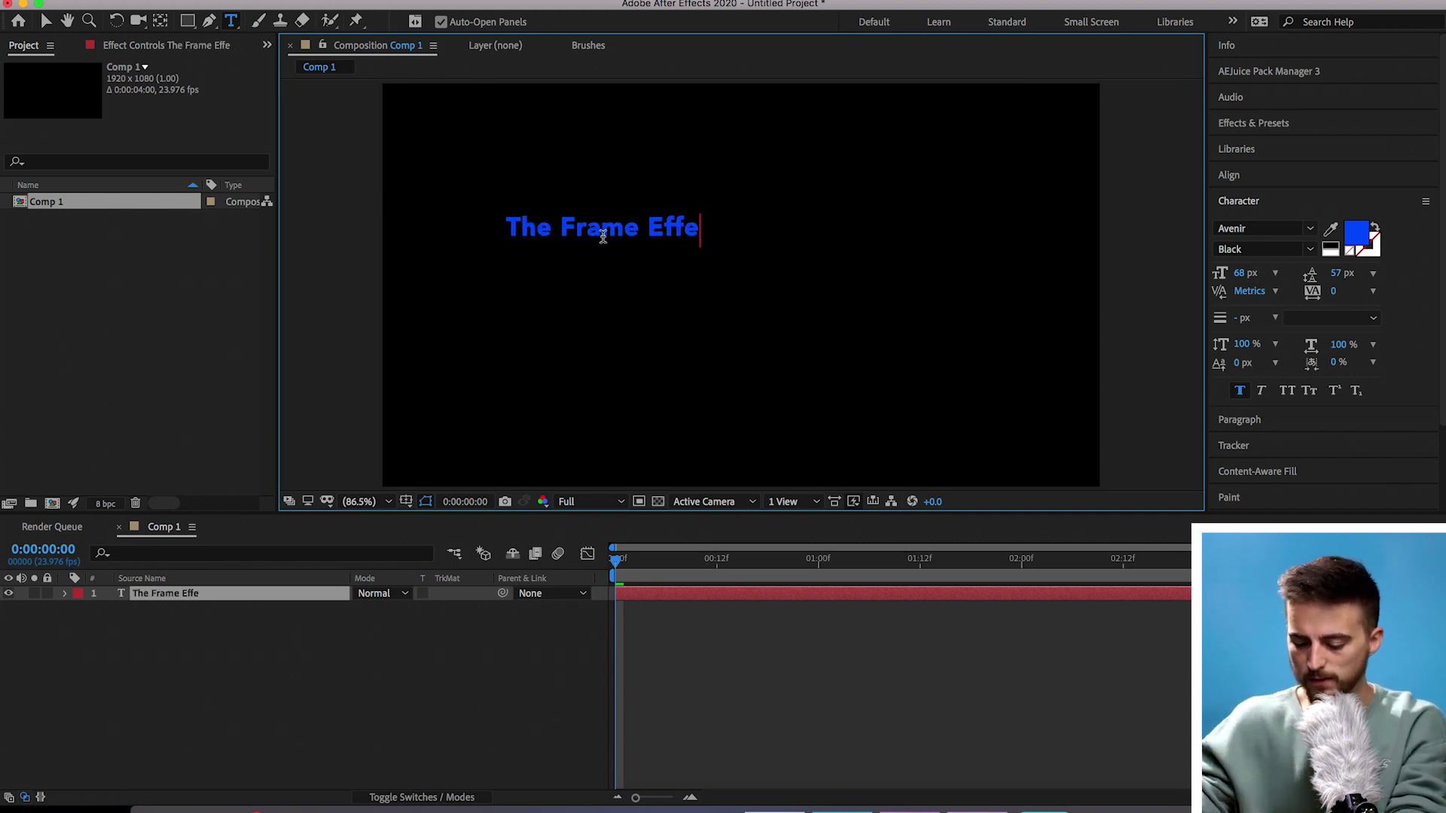
text(ct in A)
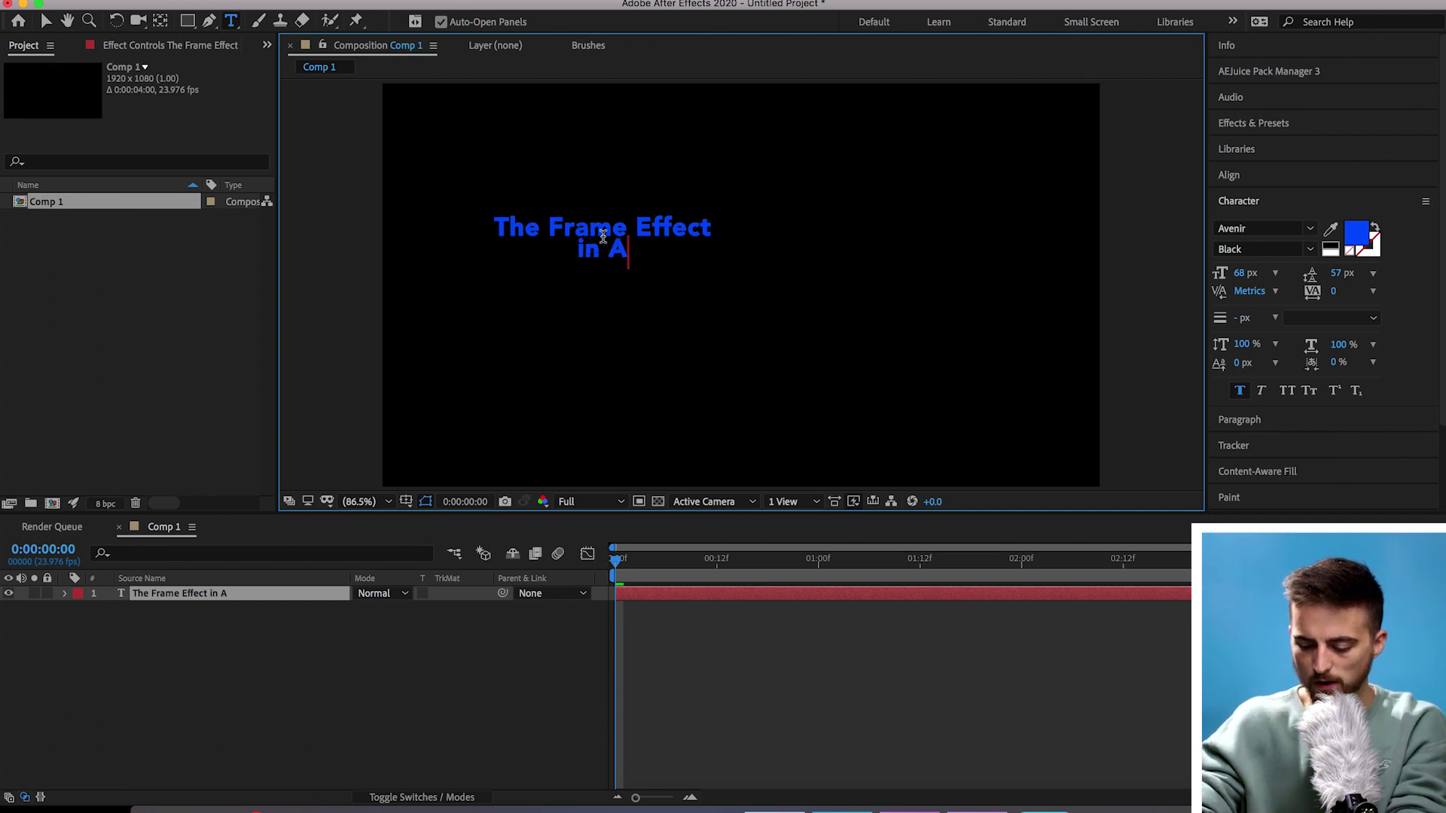
text(fter Effects)
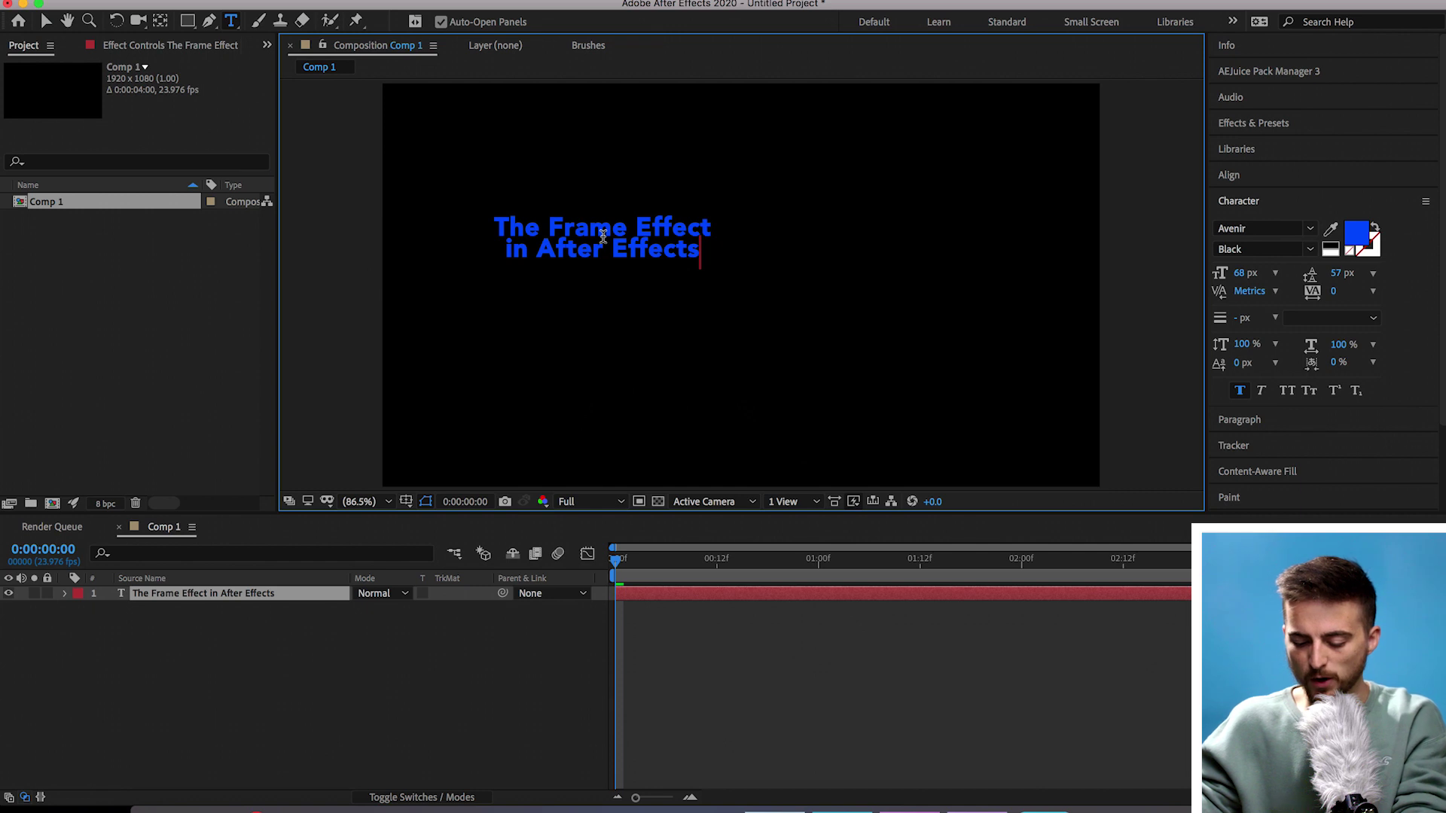
Set the whole title's fill colour to white (FFFFFF)
key(super+a)
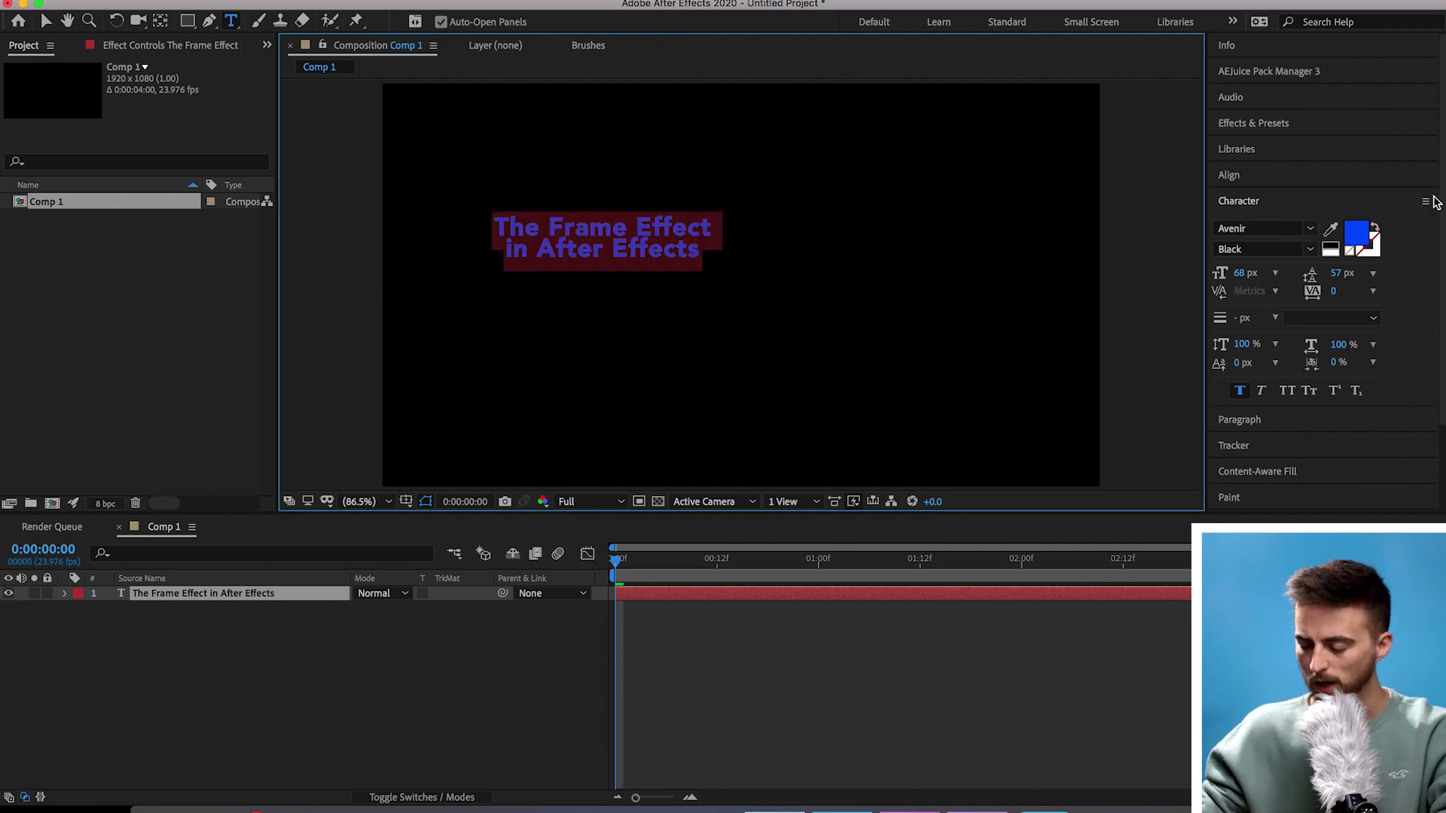
click(1356, 233)
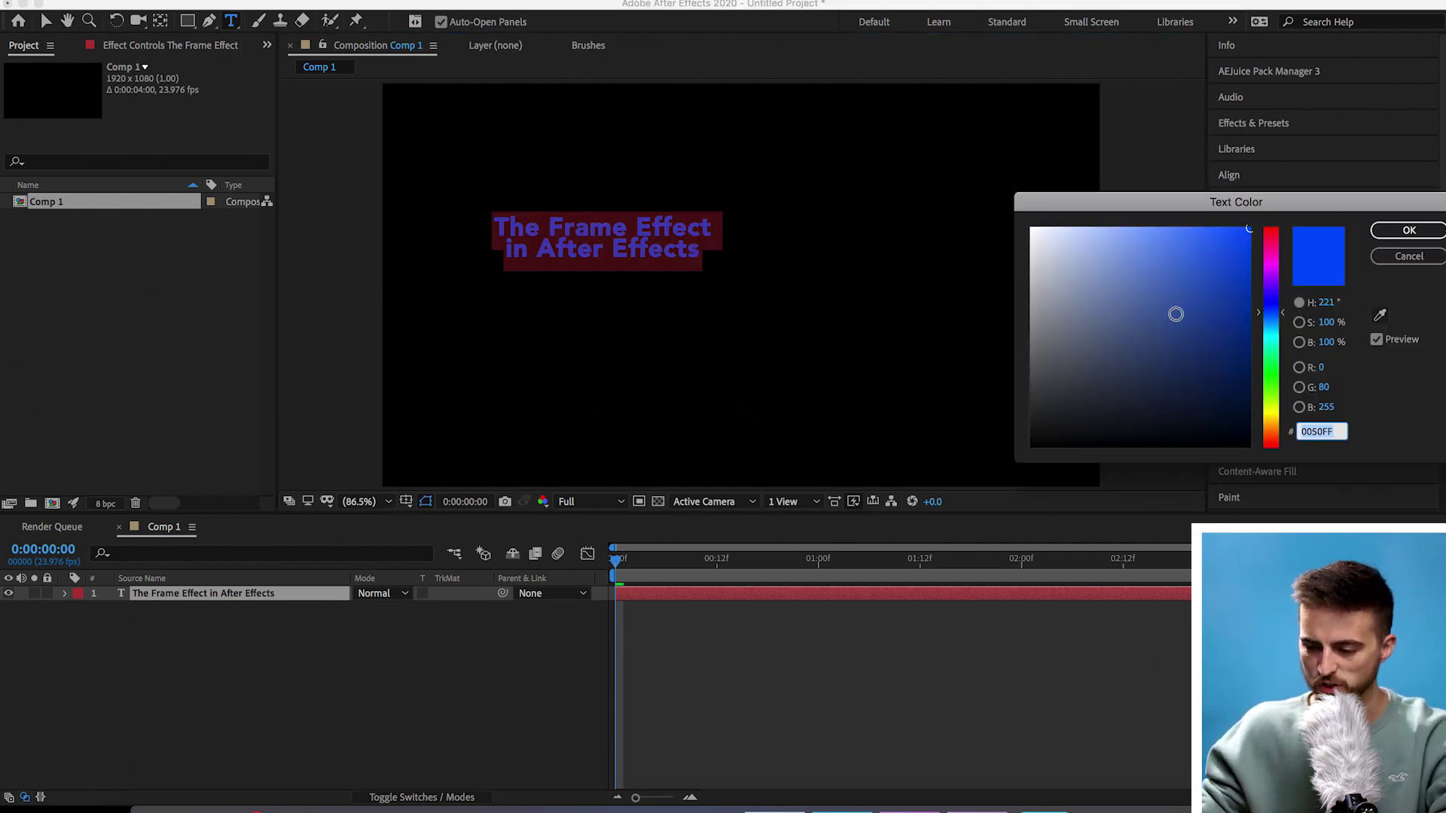
text(FFFFFF)
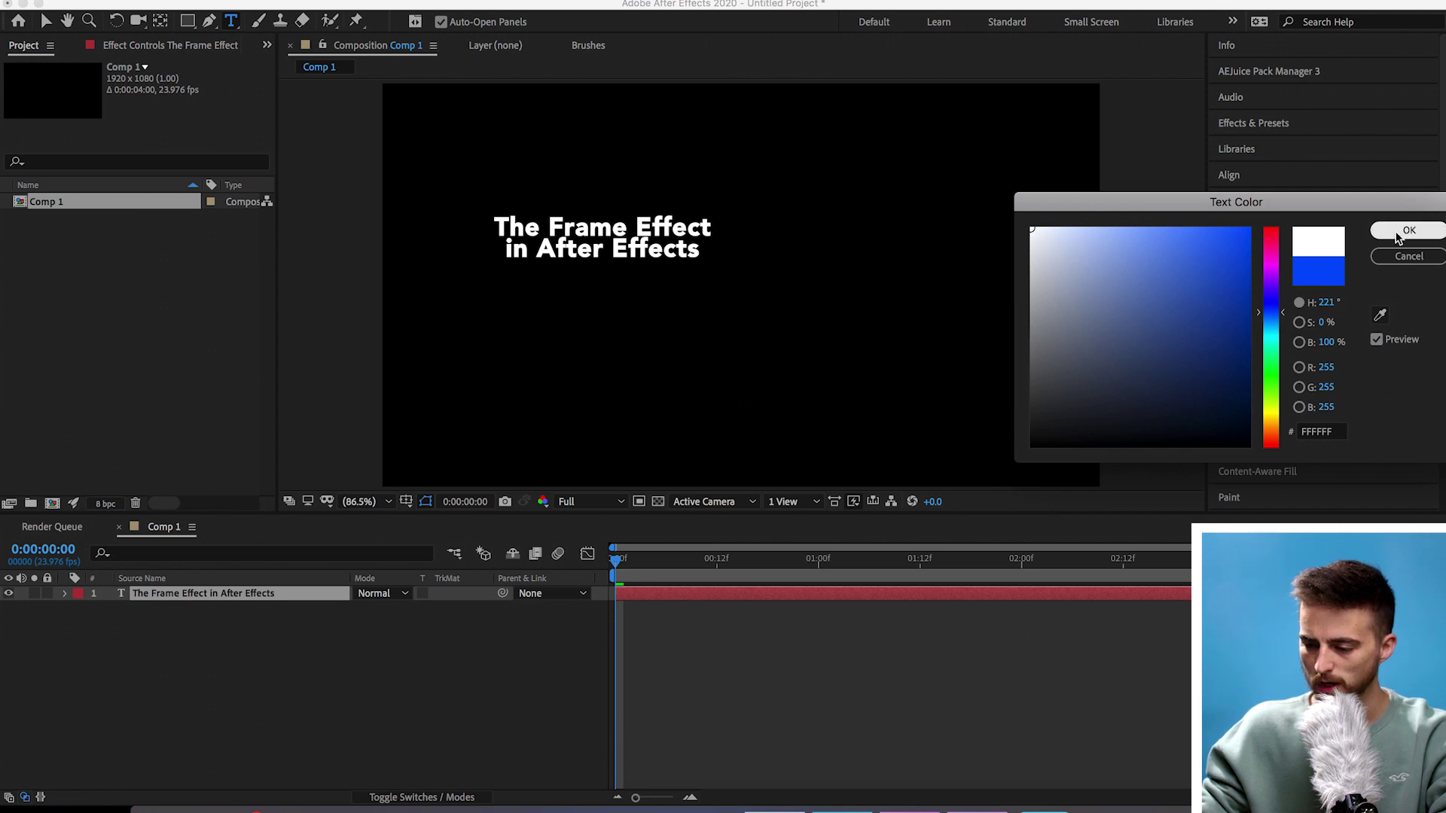
click(1398, 236)
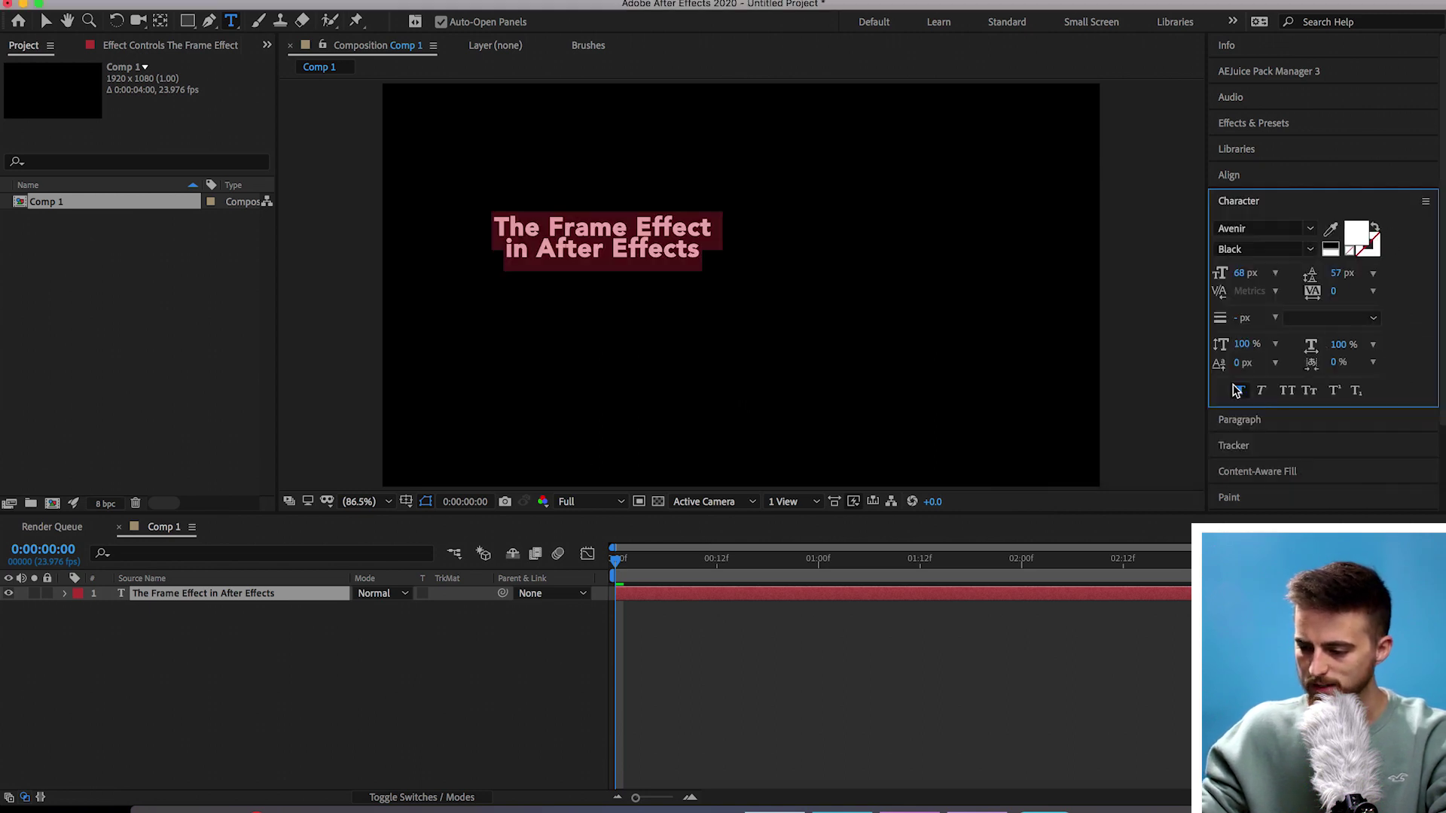
Left-align both title lines and turn off Faux Bold
click(1281, 421)
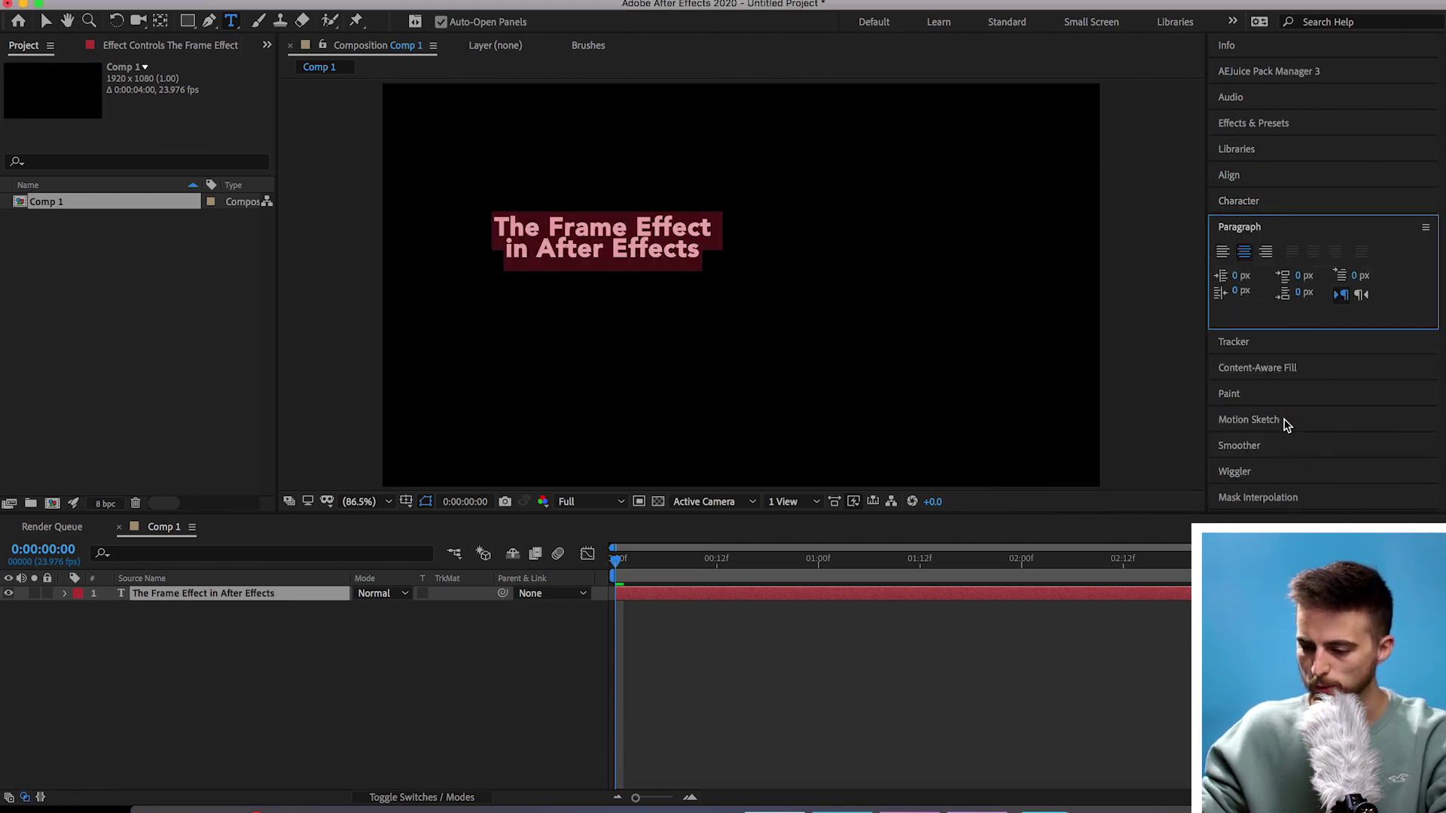
click(1223, 253)
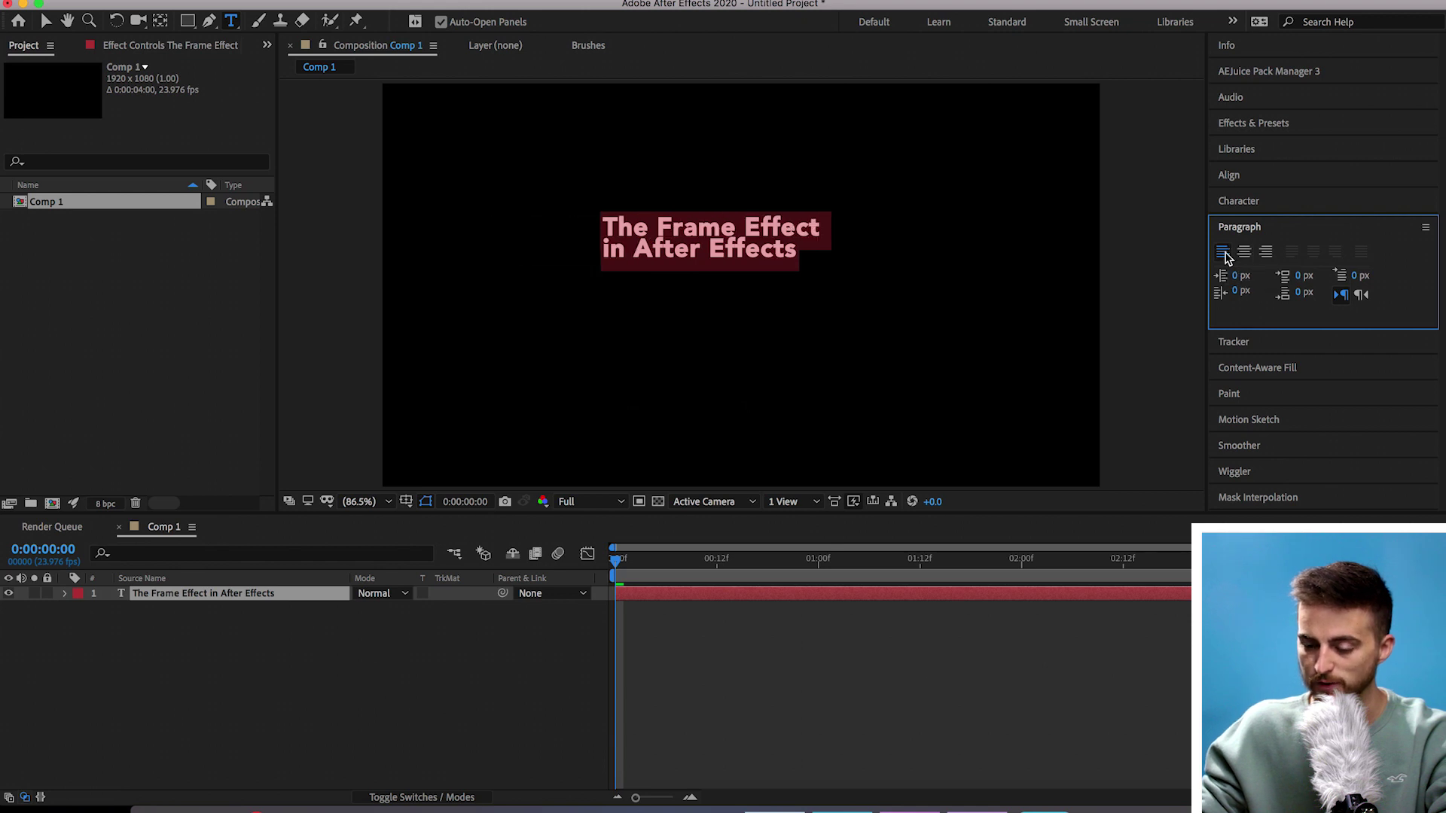
click(1265, 201)
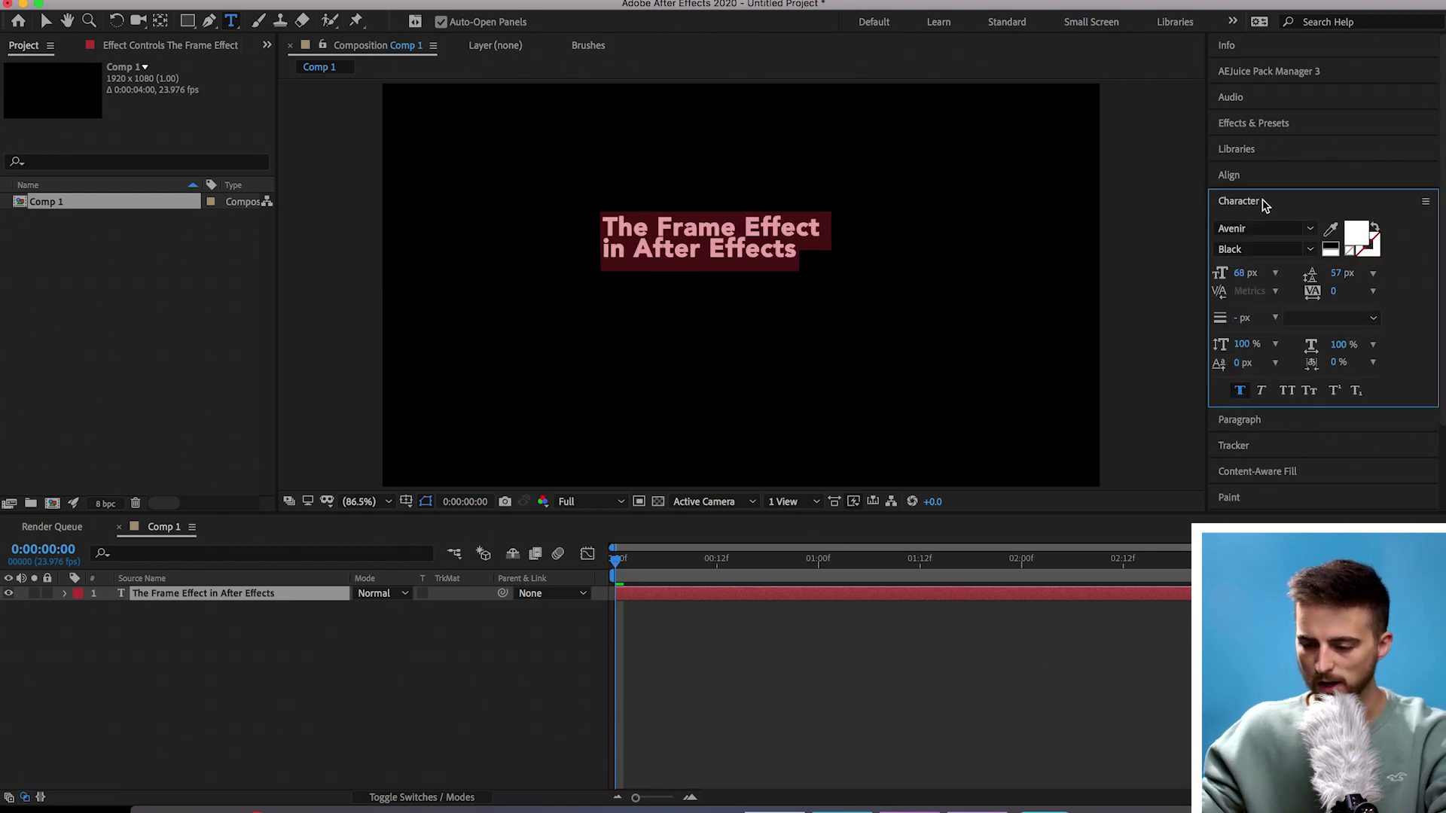
click(1241, 392)
click(1077, 635)
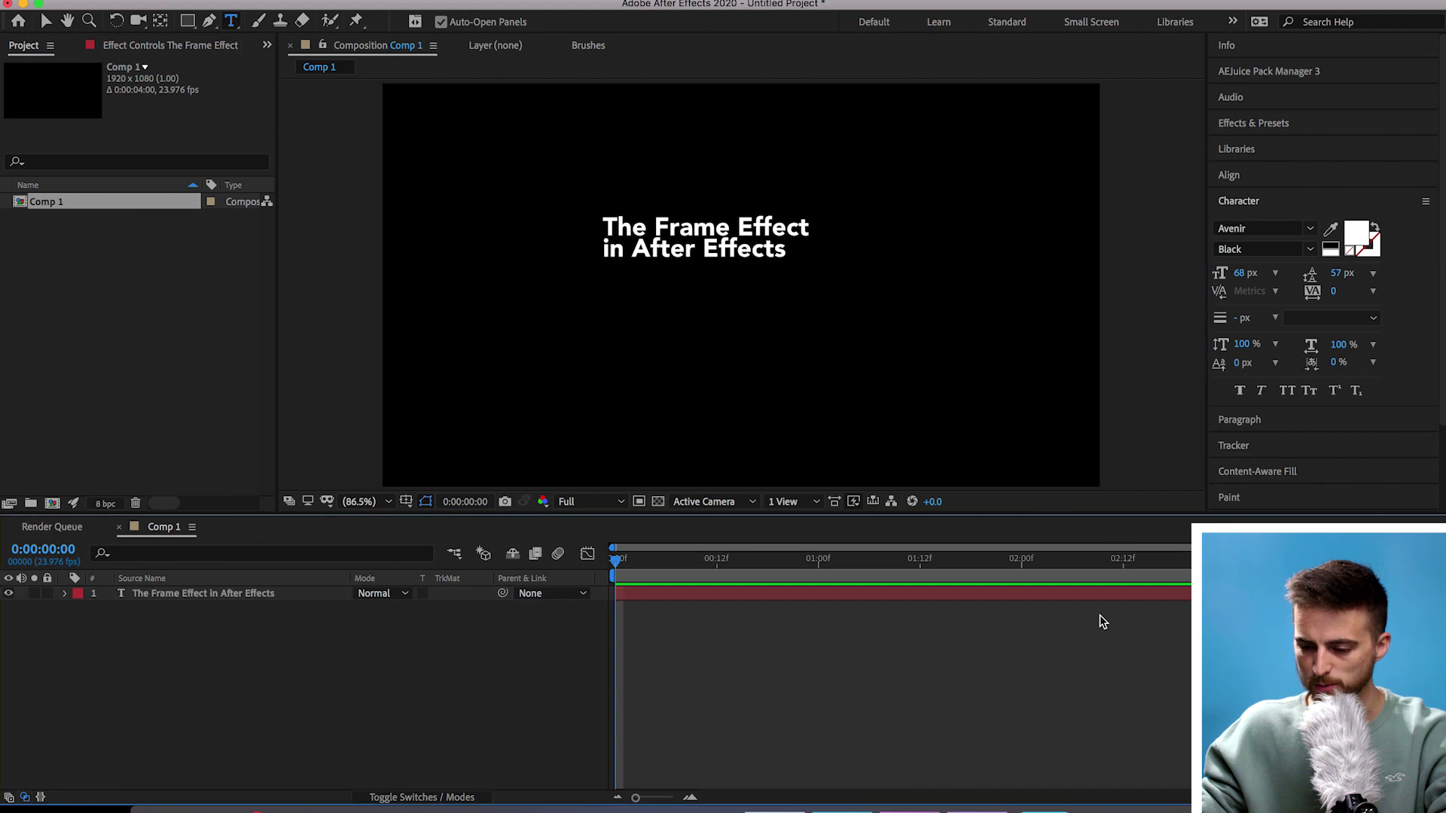
Widen the title's leading from 57 to 71 px
click(45, 20)
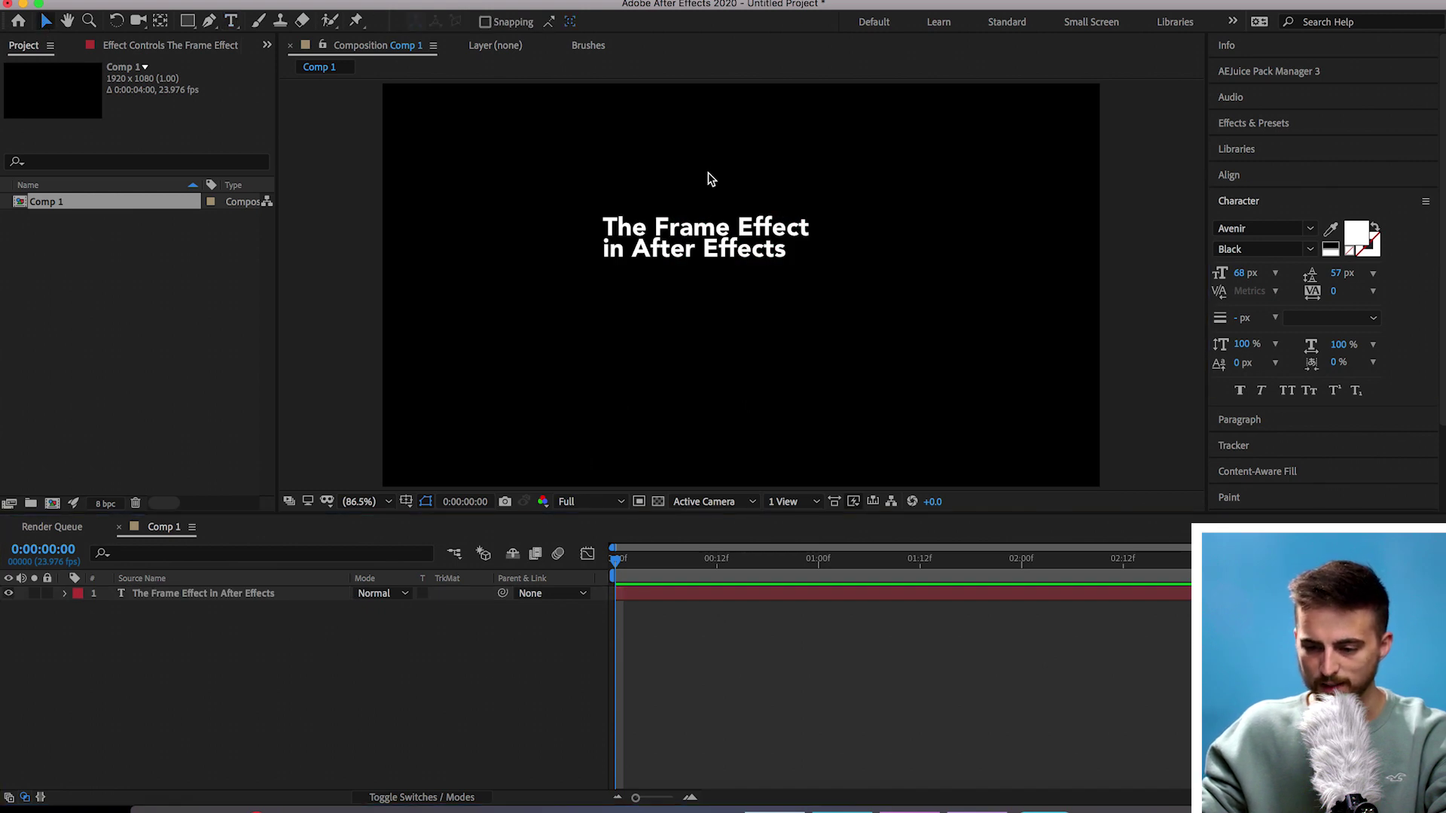
click(673, 236)
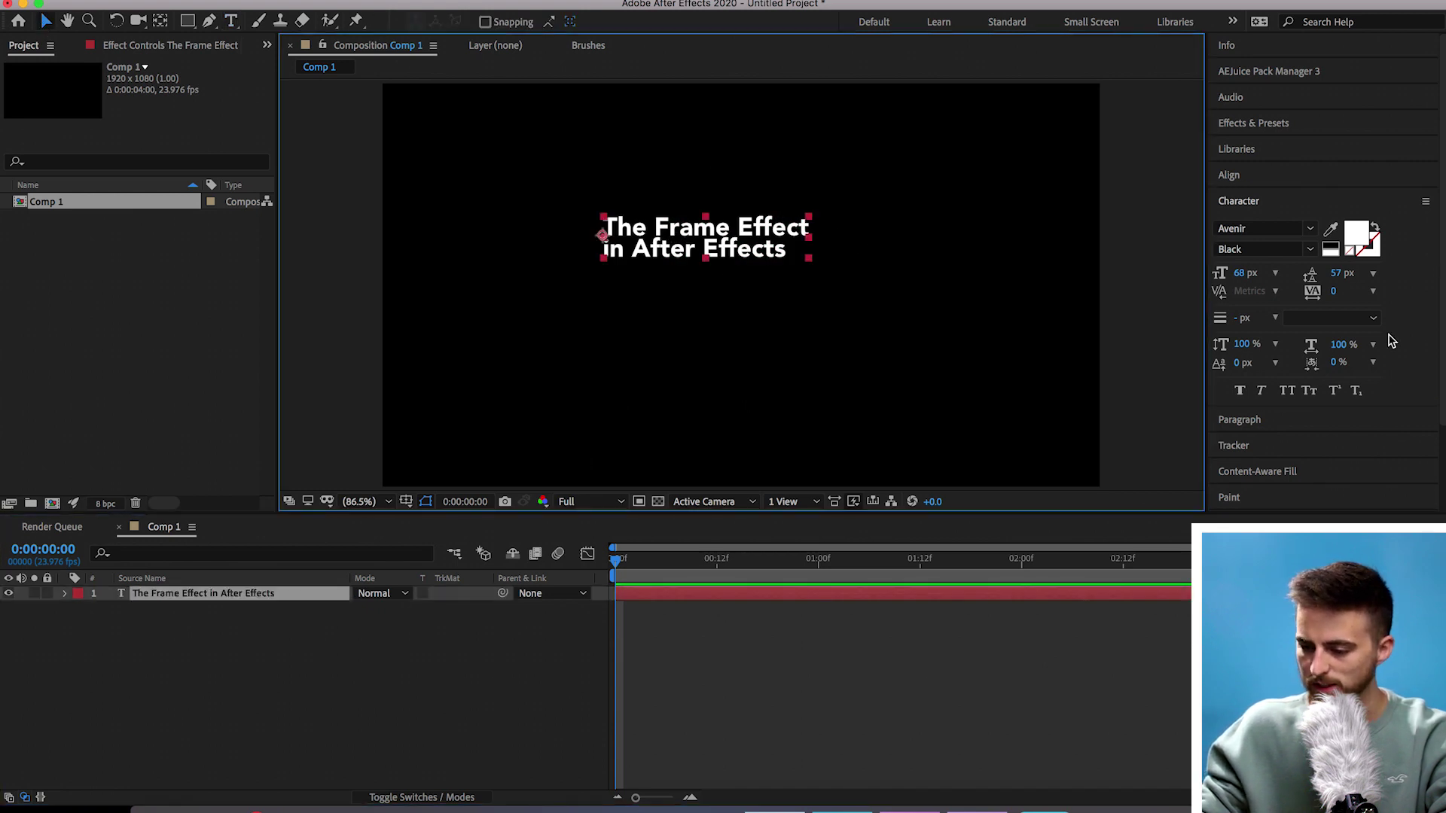
click(1342, 274)
drag(1343, 274, 1354, 274)
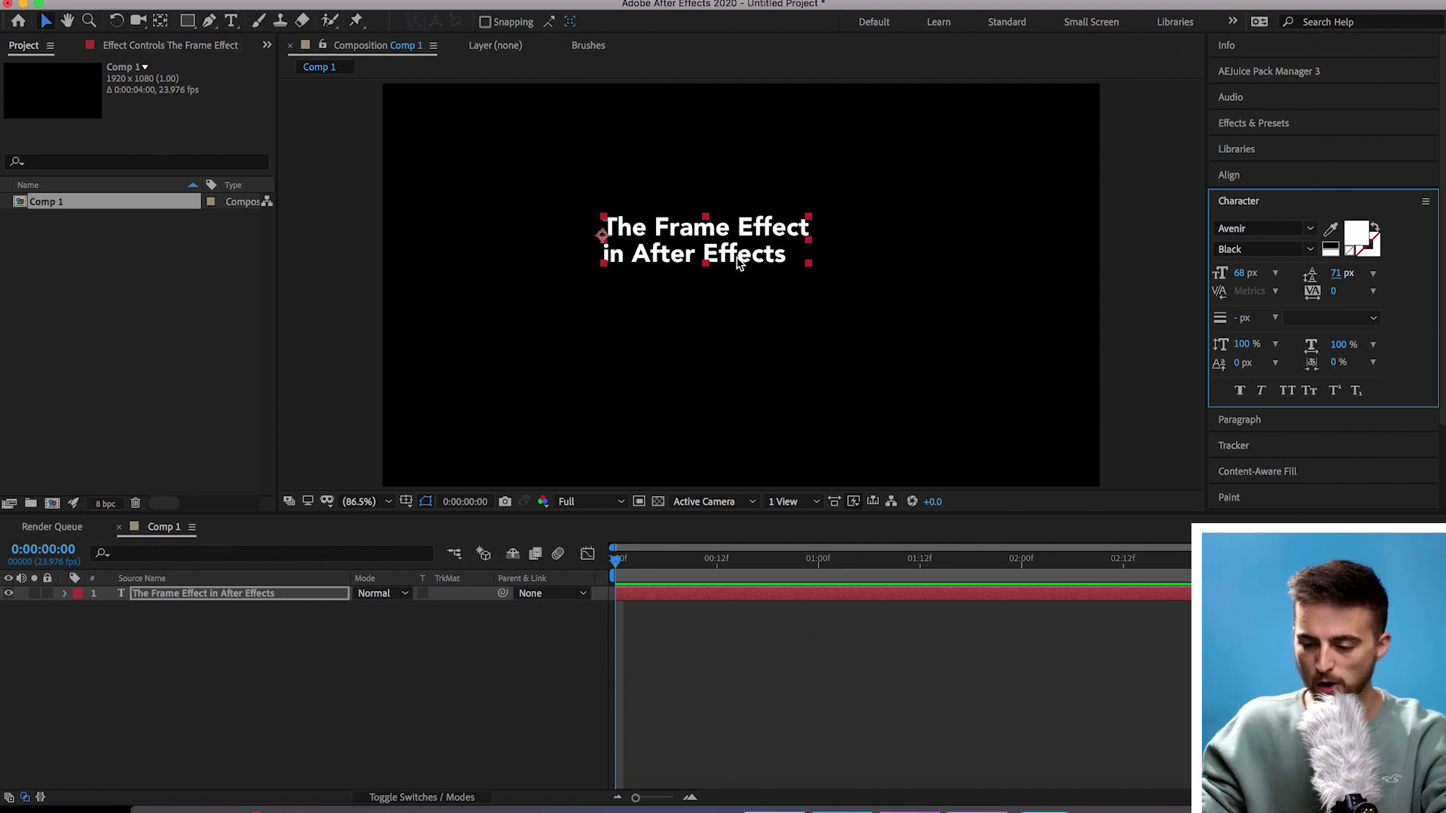
Recolour the second-line words 'After Effects' to yellow FFCF00, leaving the rest white
double_click(772, 260)
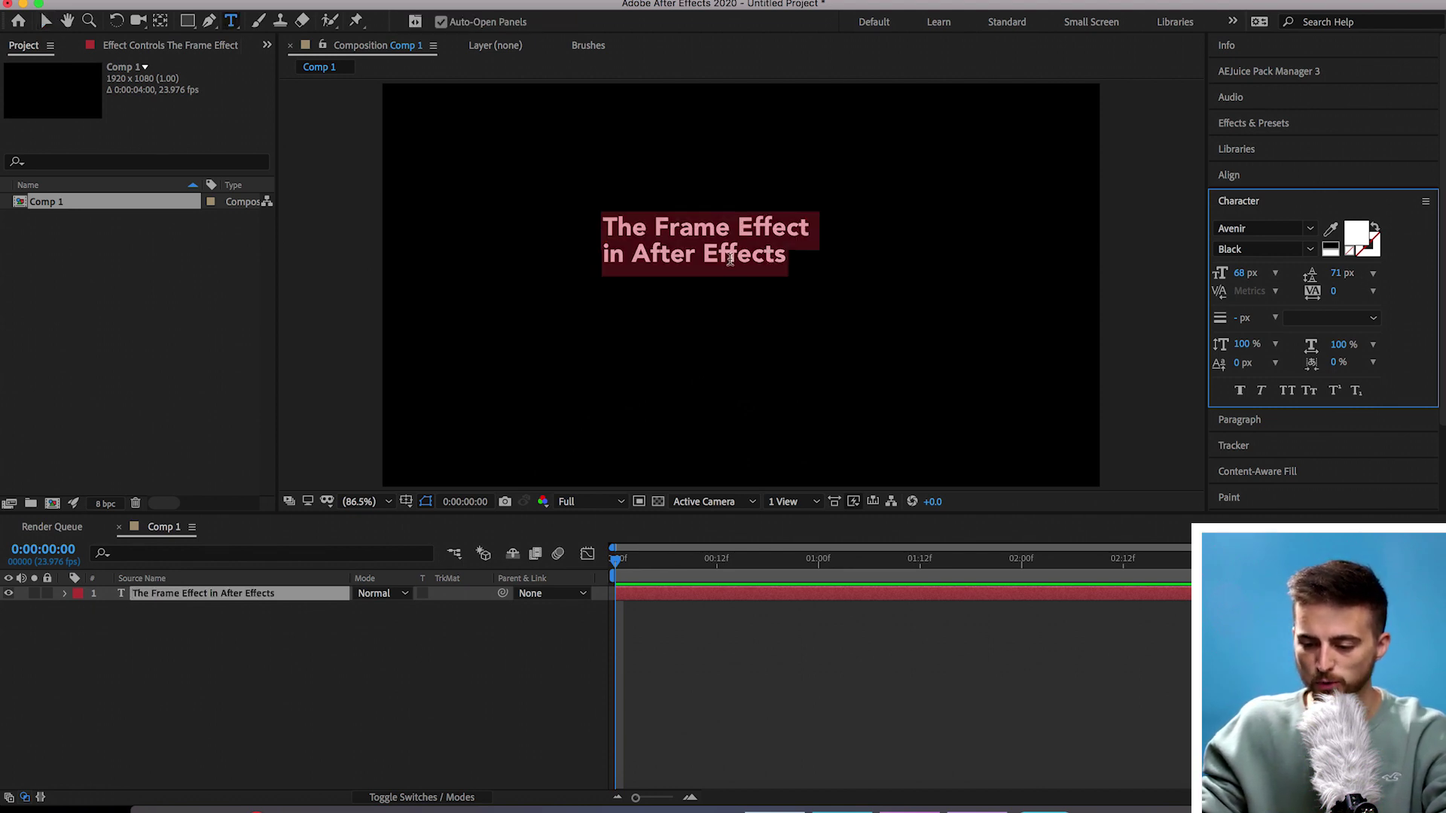
click(738, 256)
drag(638, 251, 793, 254)
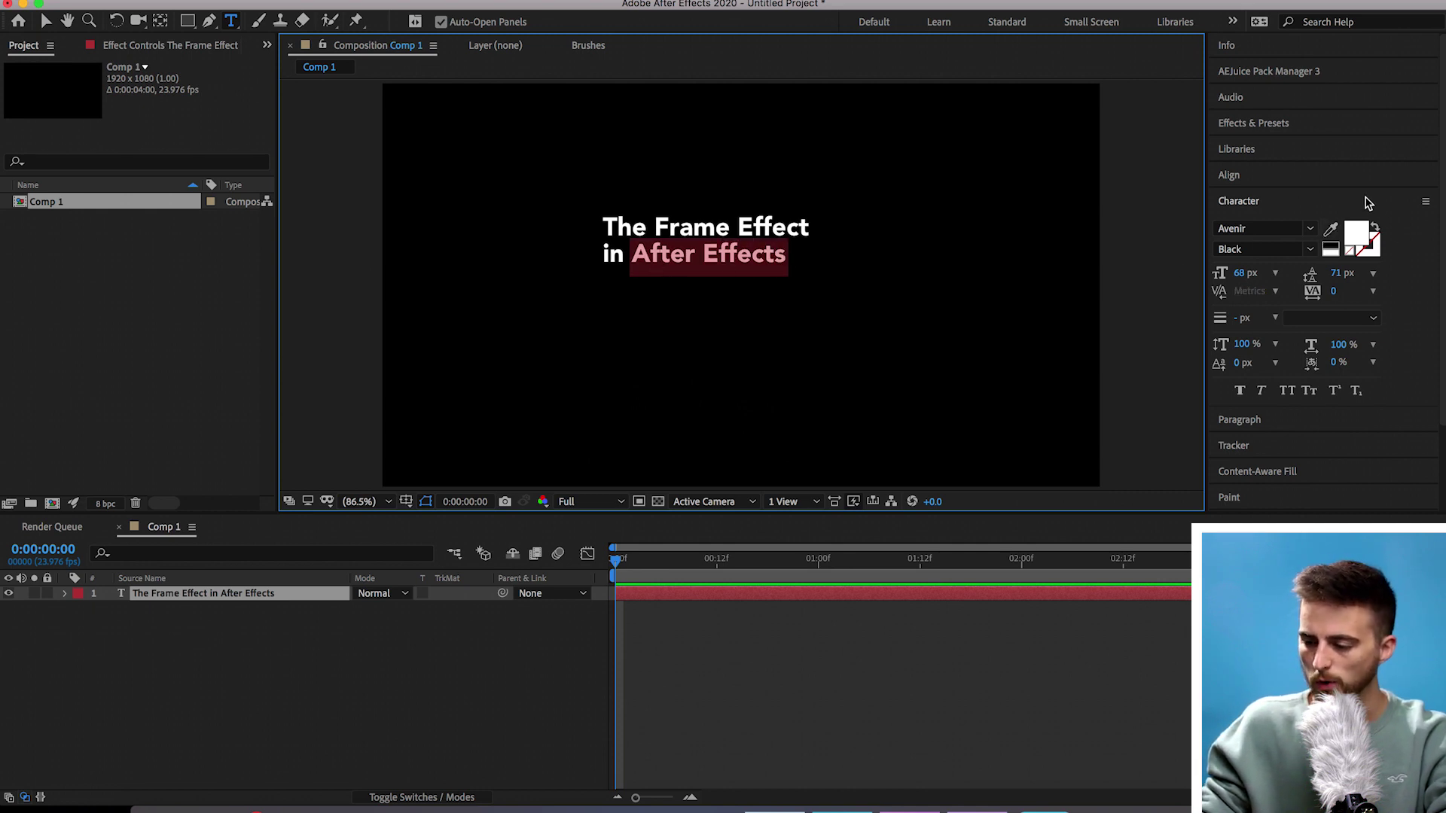
click(1357, 238)
drag(1159, 307, 1260, 195)
click(1268, 415)
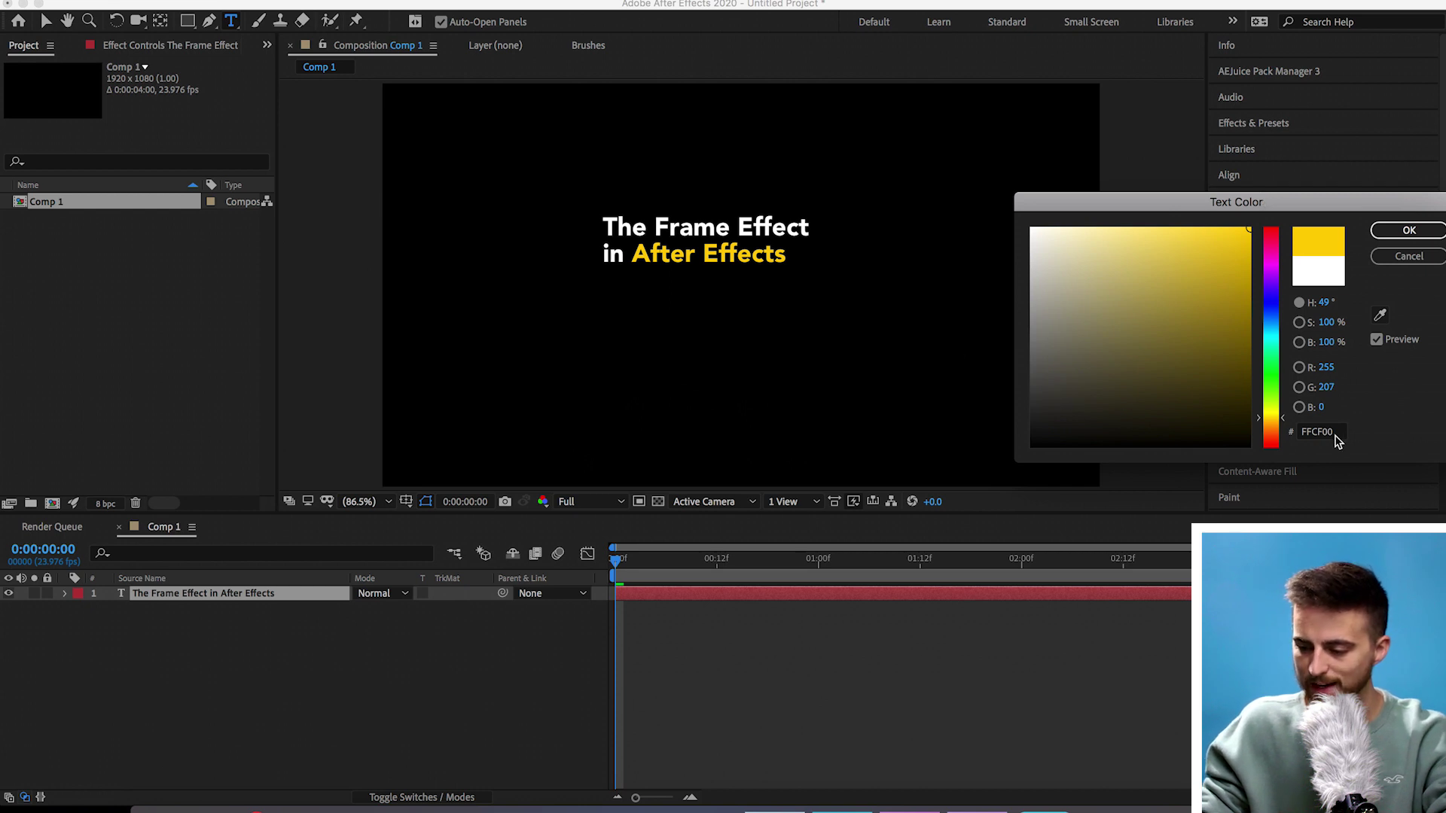
click(1399, 230)
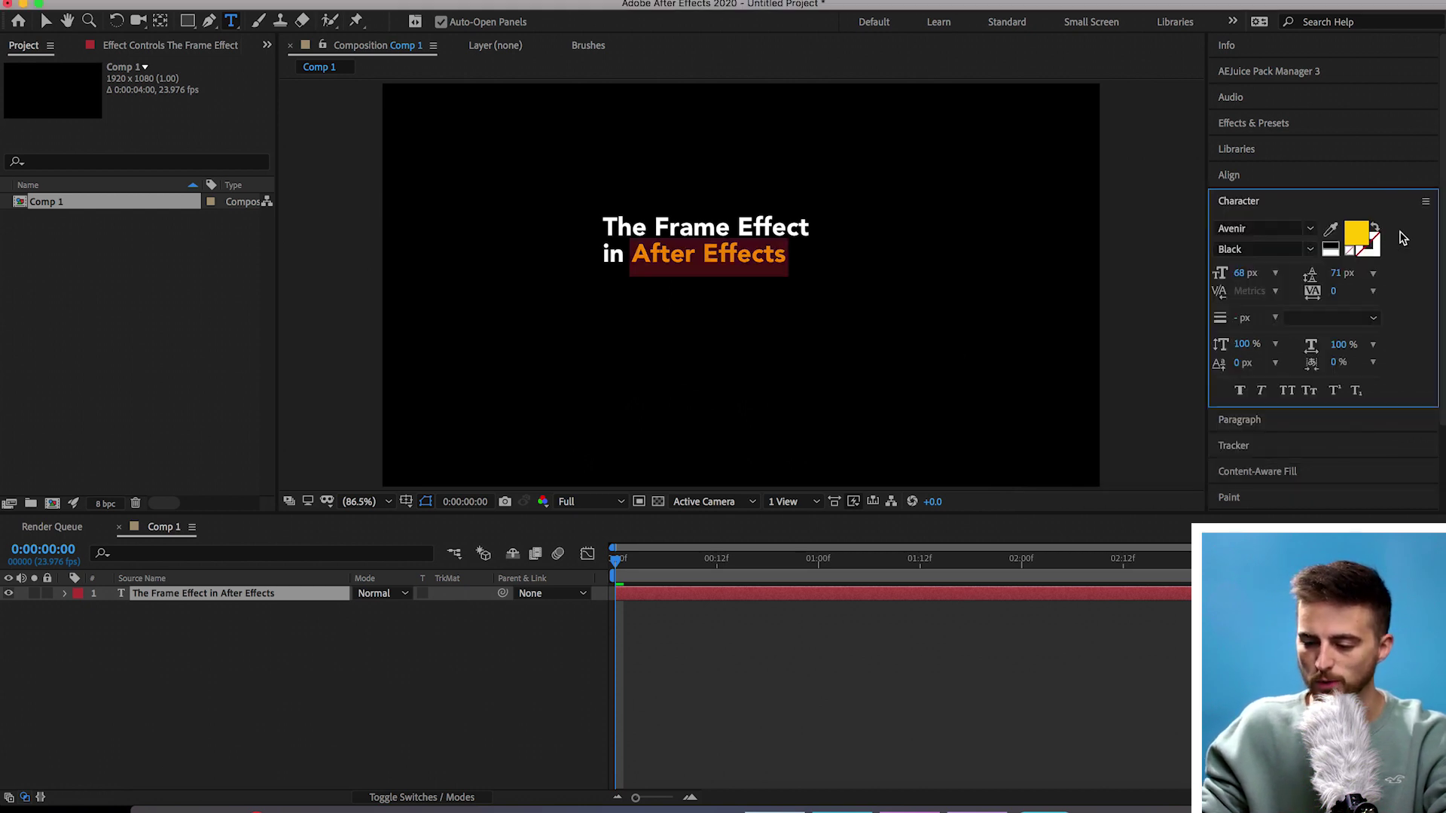
Drag the title down and right to the comp centre, using a temporary Proportional Grid
click(45, 21)
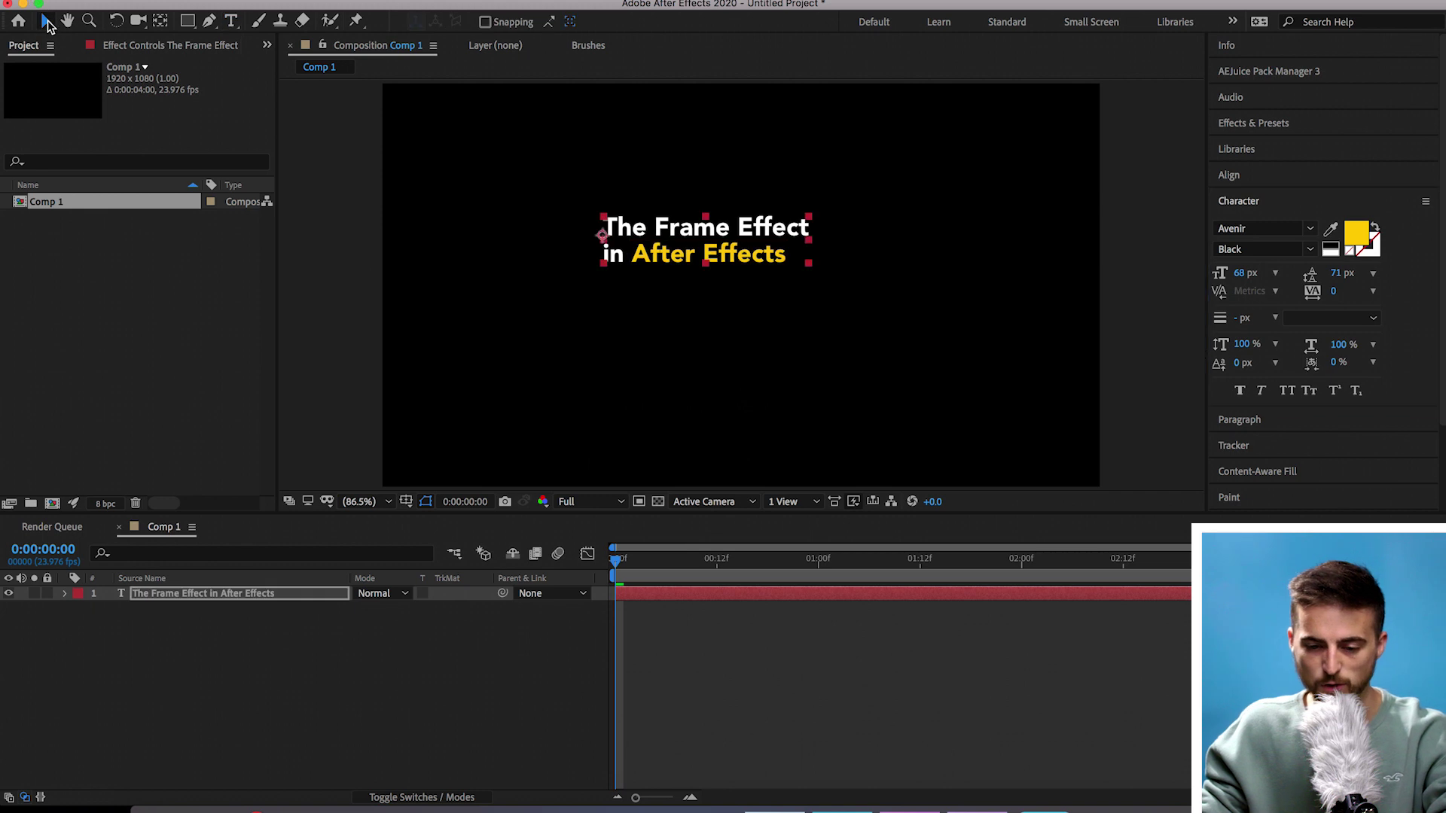
click(406, 501)
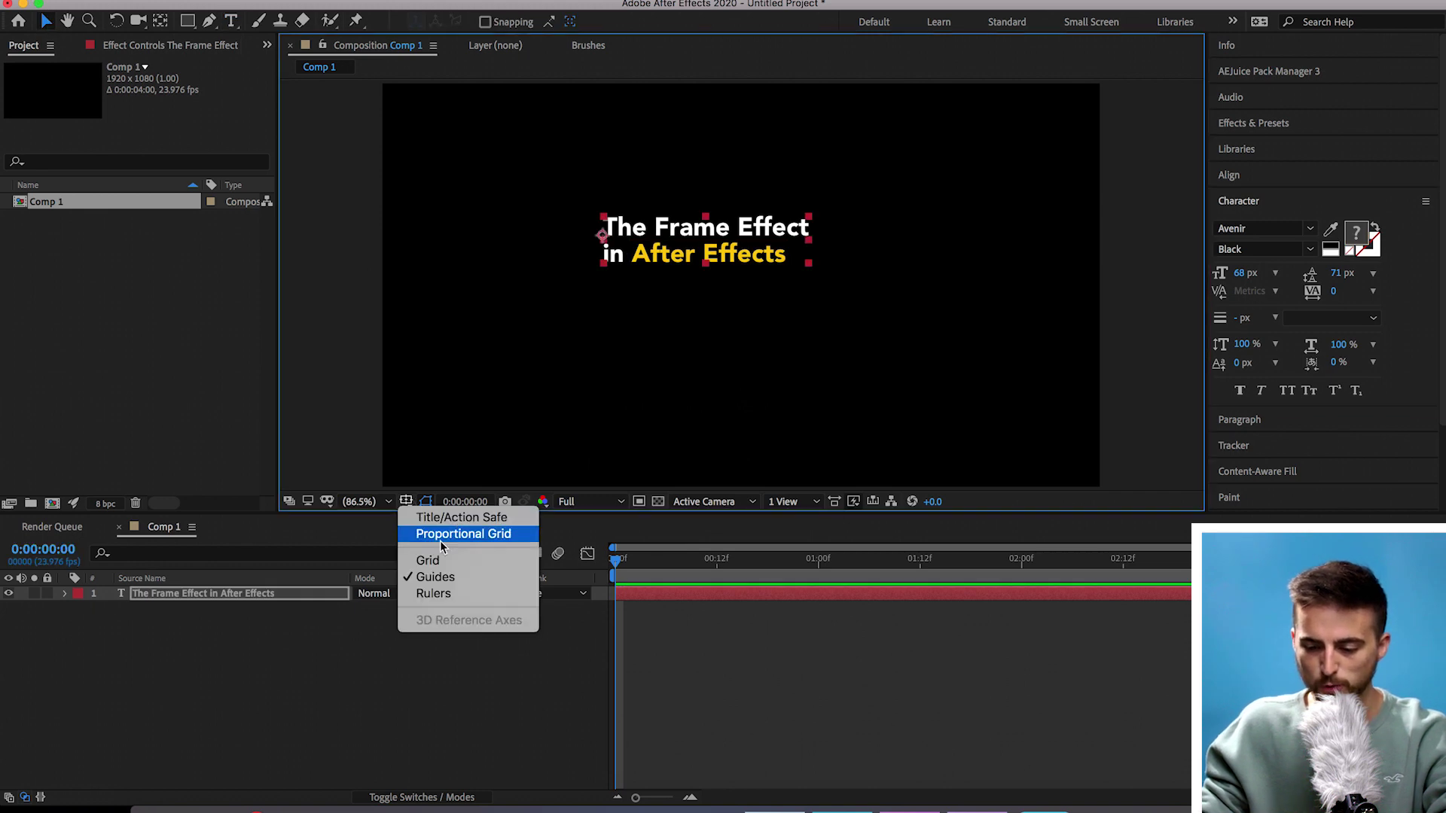
click(449, 535)
drag(693, 248, 724, 287)
click(409, 501)
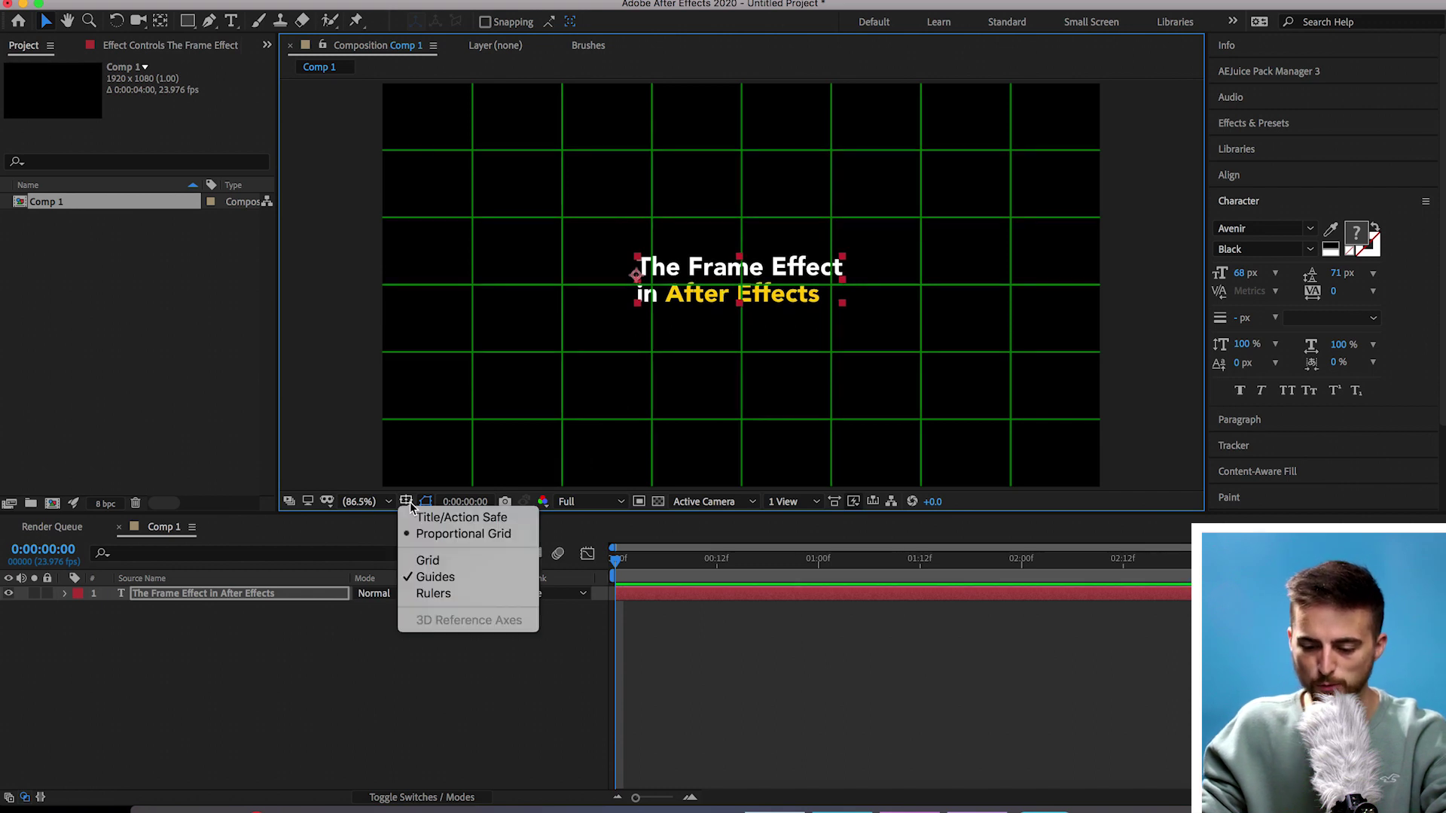
click(445, 534)
click(369, 654)
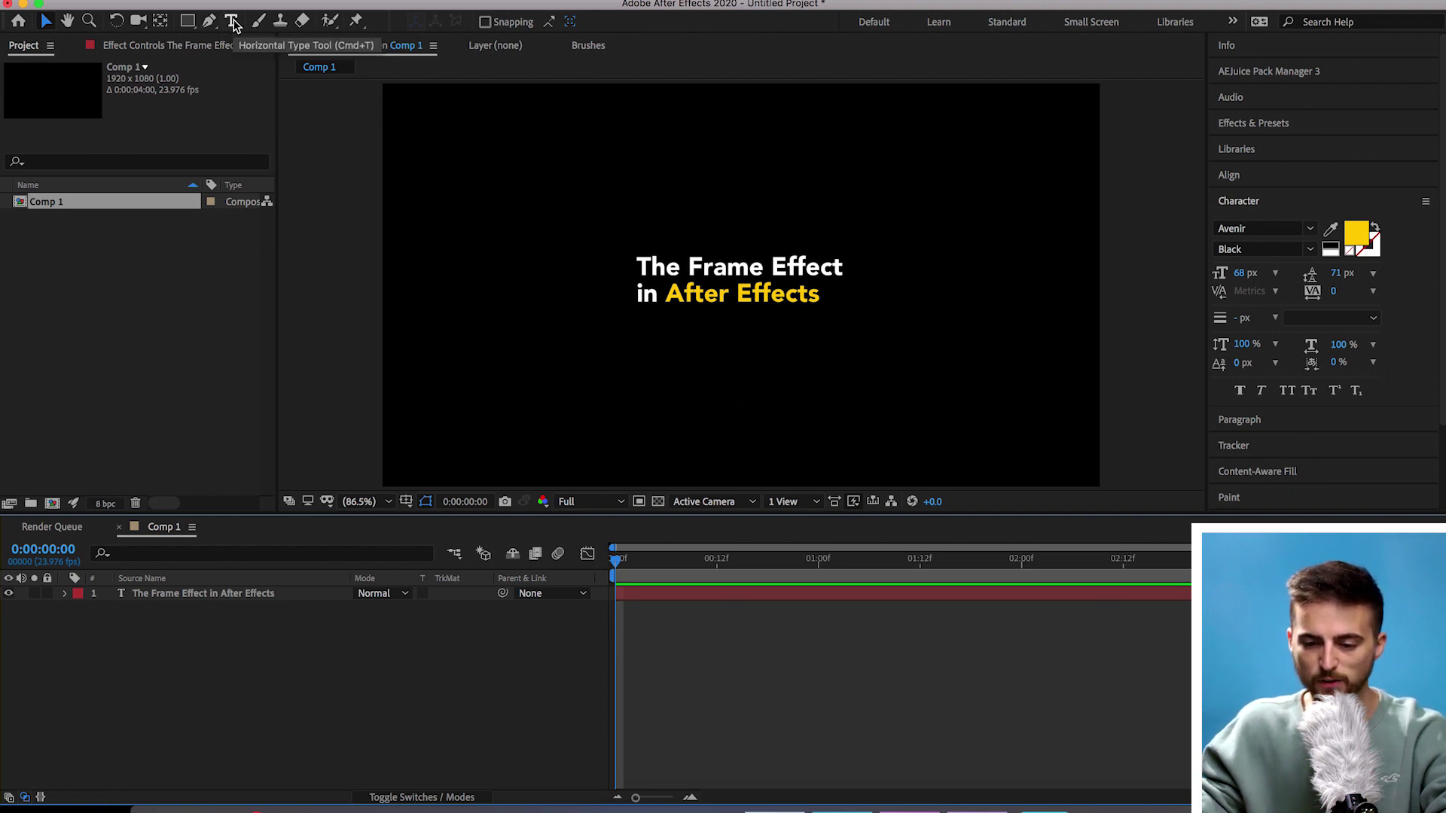
Draw Rectangle 1 in a new shape layer, boxing in the two-line title
mouse_move(190, 23)
mouse_down()
mouse_move(256, 22)
mouse_move(275, 45)
mouse_move(276, 101)
mouse_move(192, 30)
mouse_move(260, 28)
mouse_up()
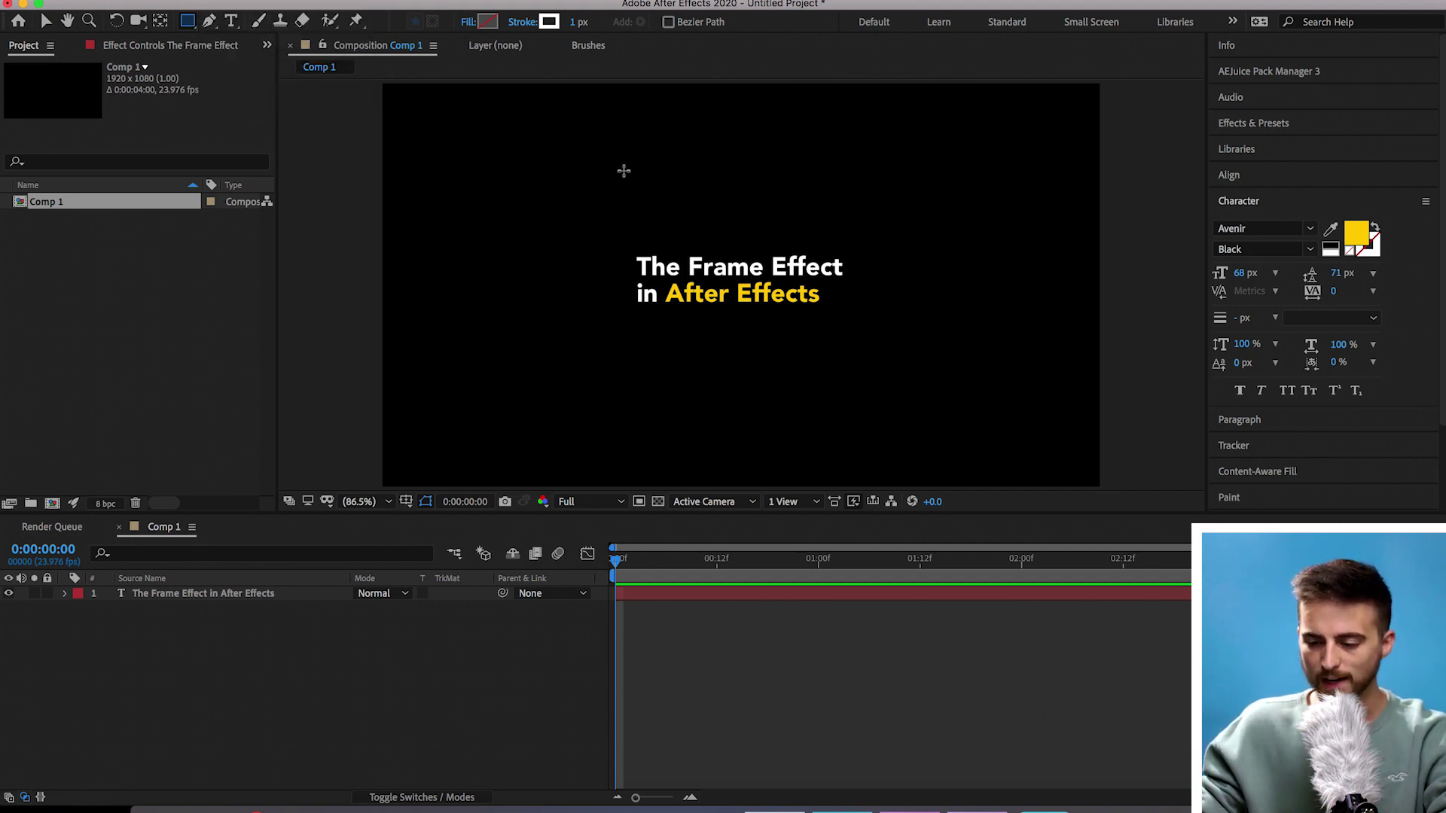
drag(607, 223, 873, 337)
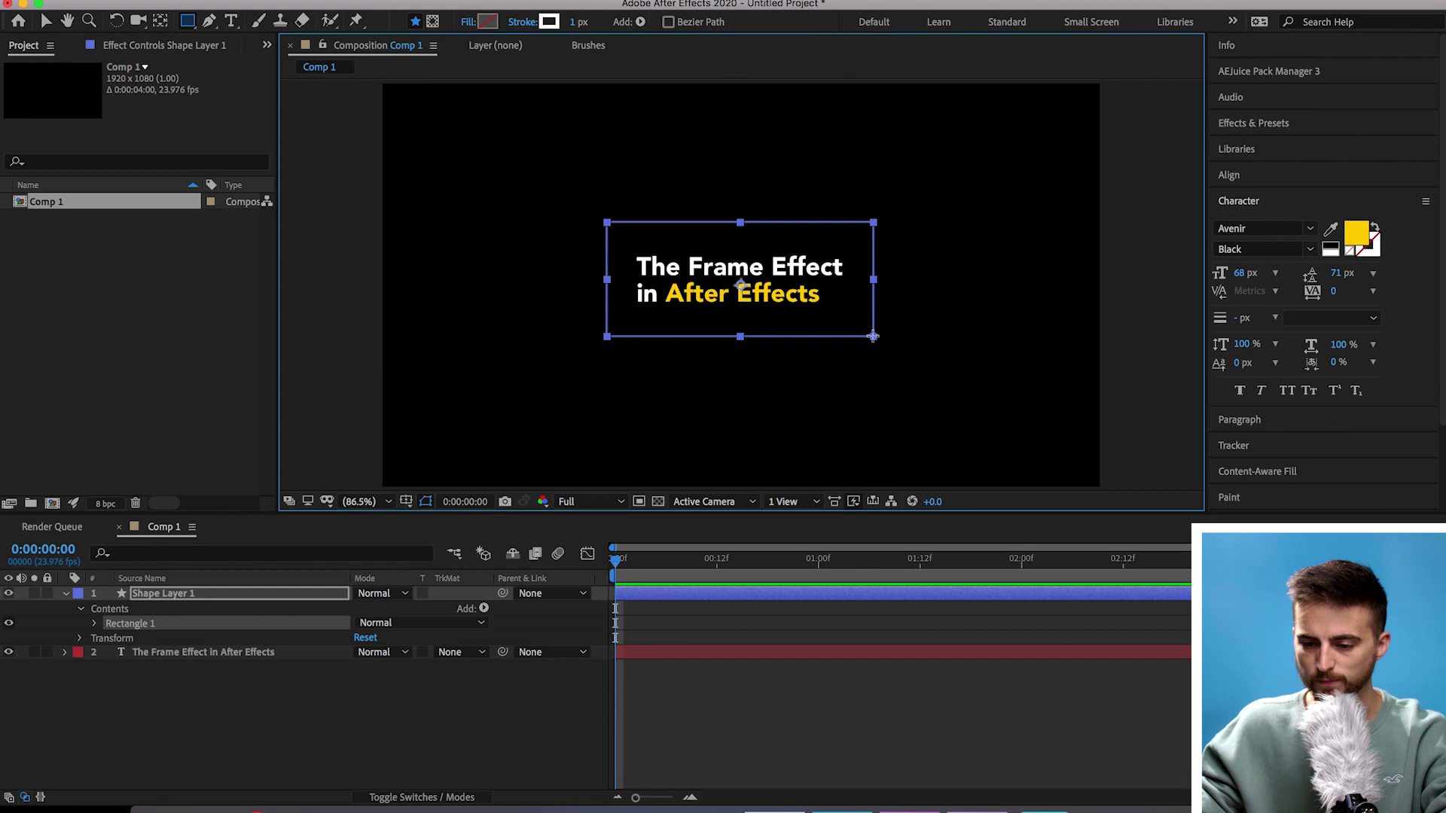
Set the rectangle's fill to None and its stroke to Solid Color
click(470, 25)
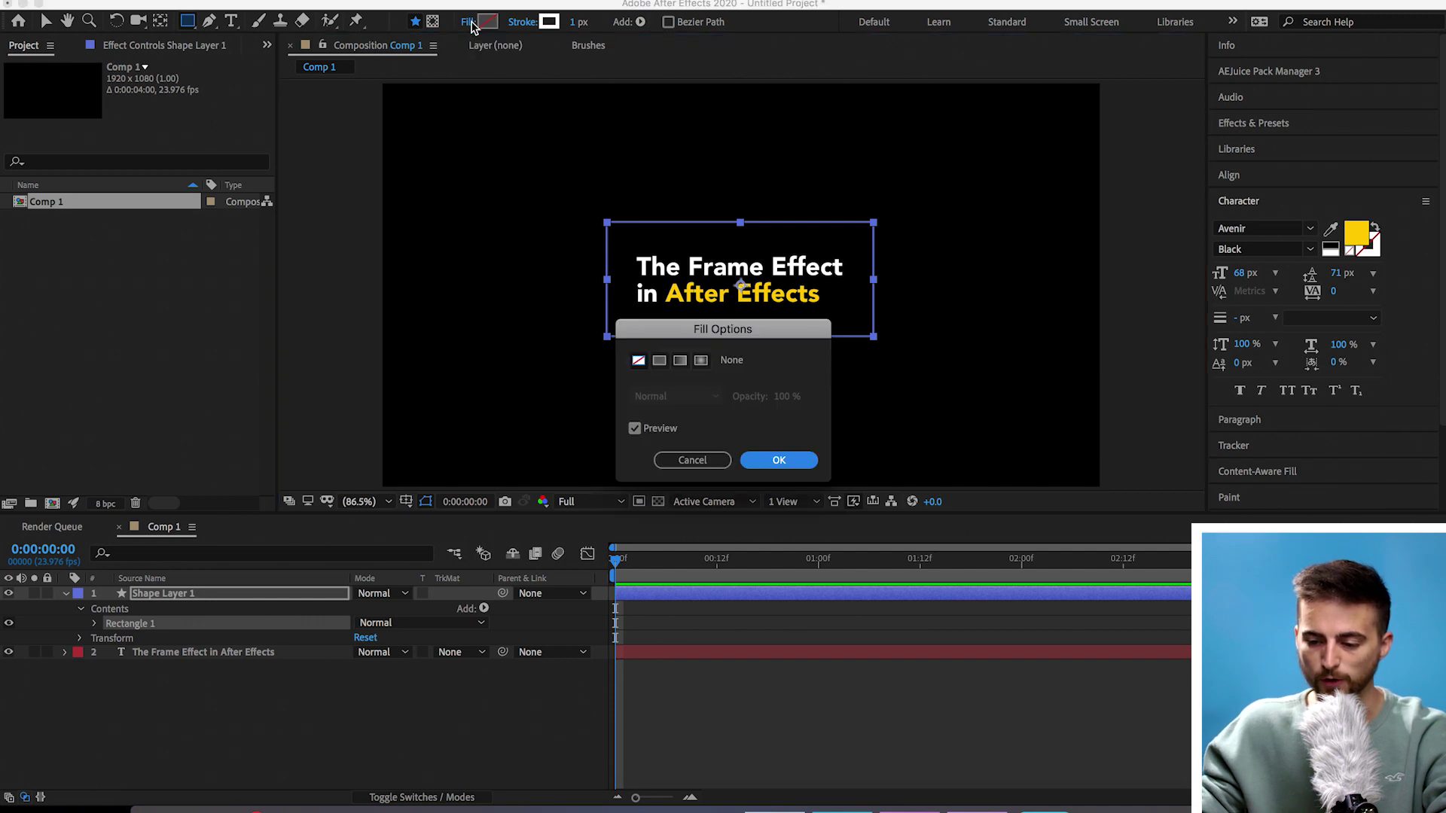
click(640, 364)
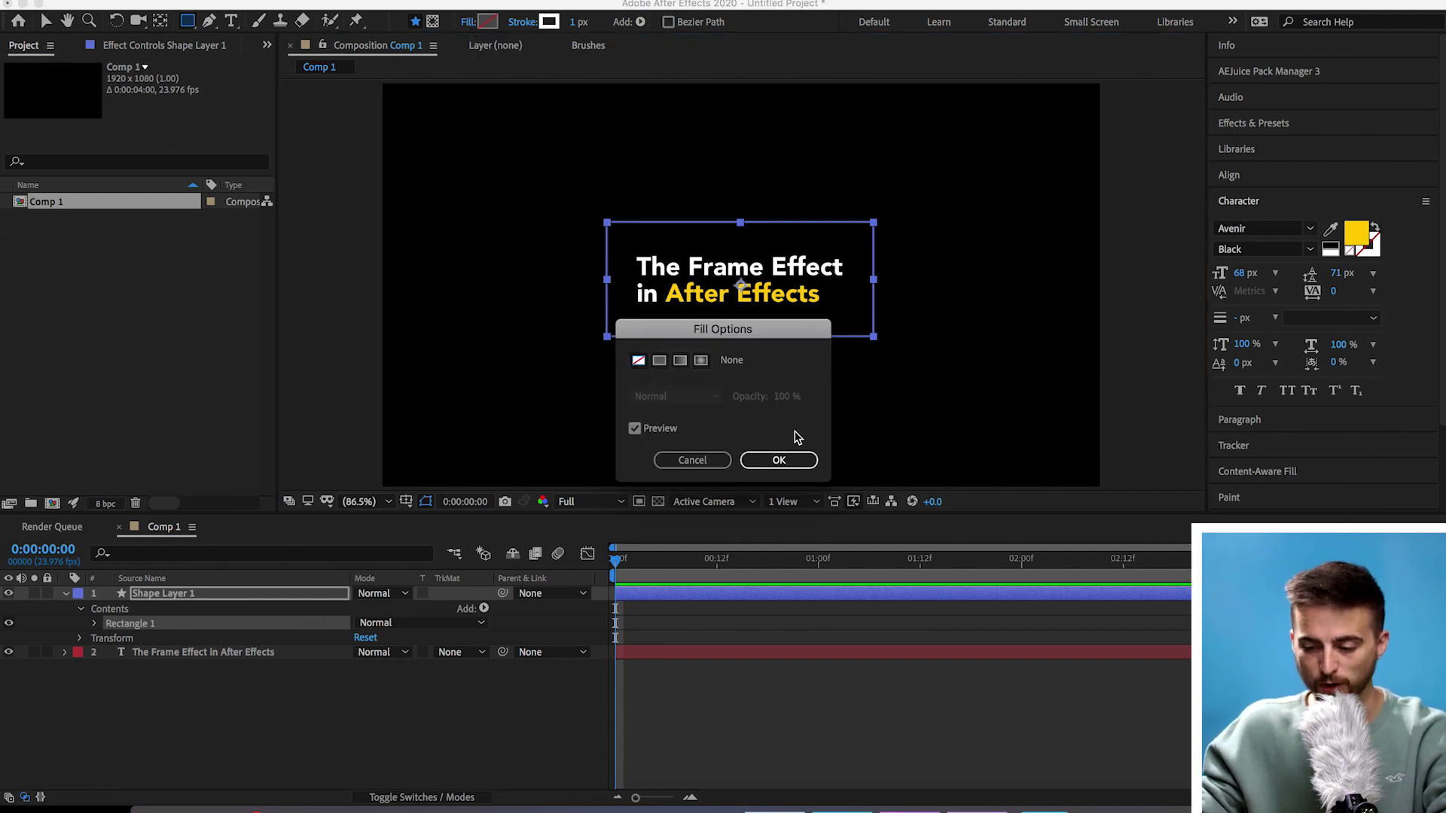
click(779, 461)
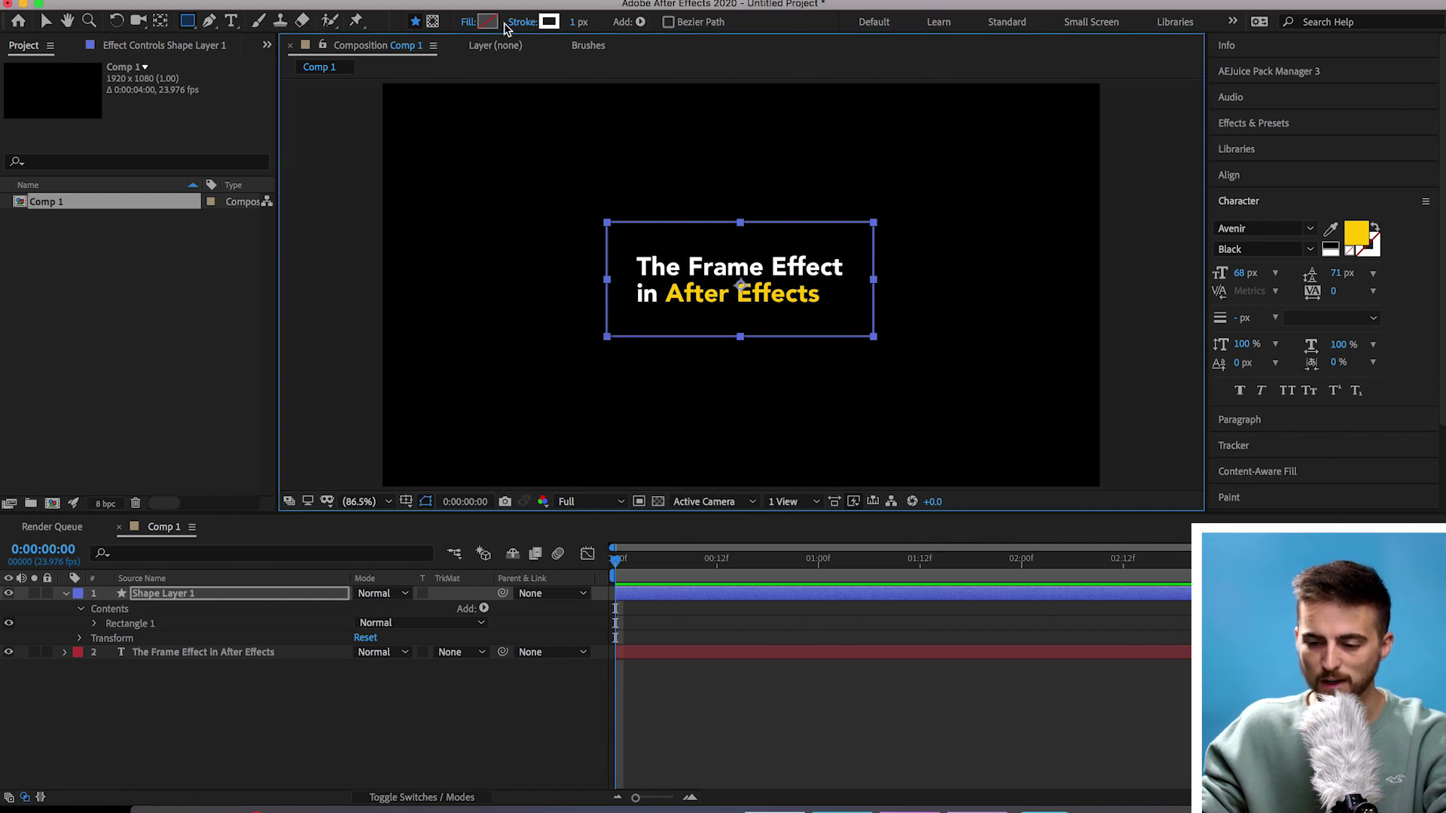
click(527, 24)
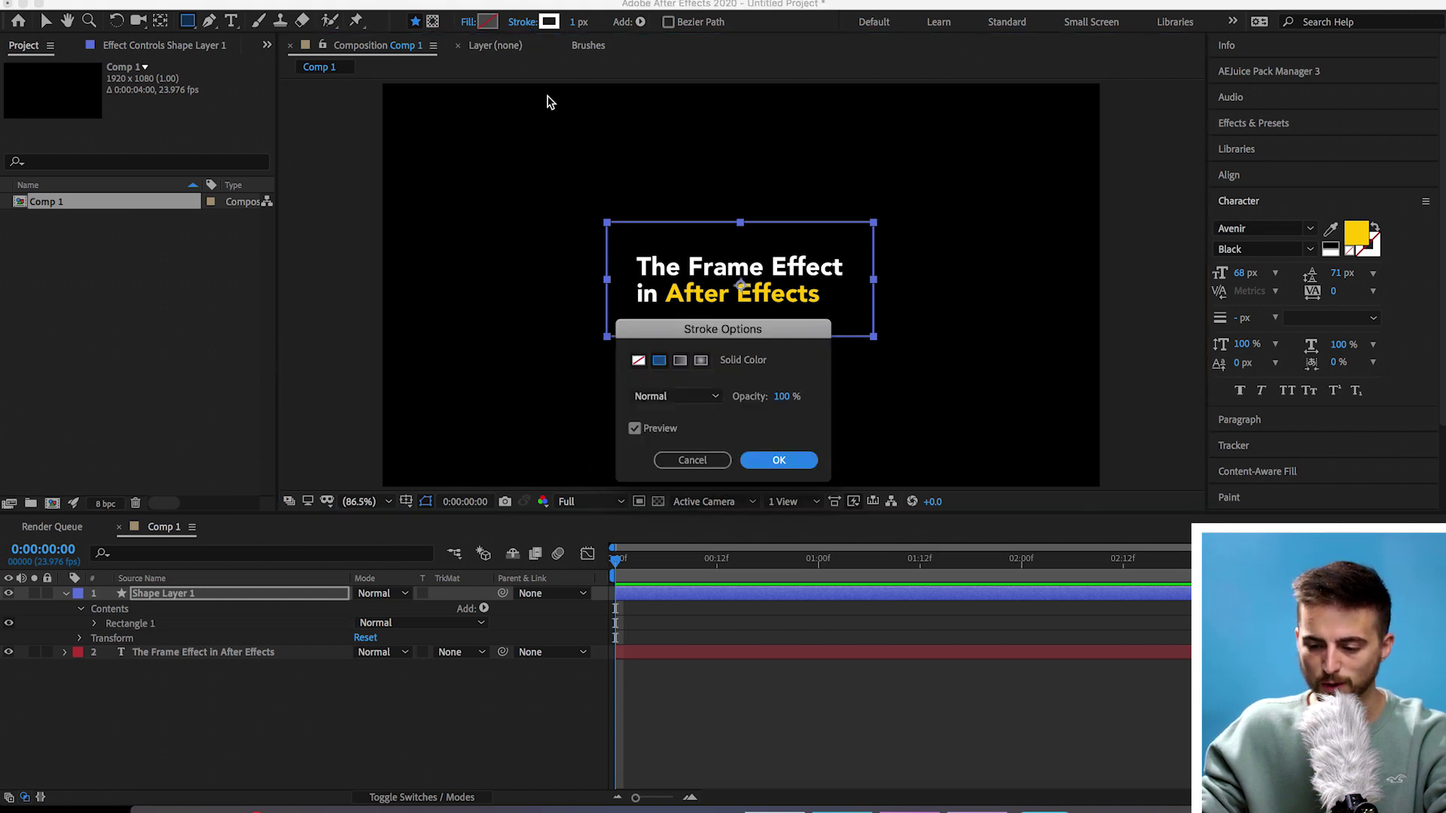
click(661, 363)
click(779, 459)
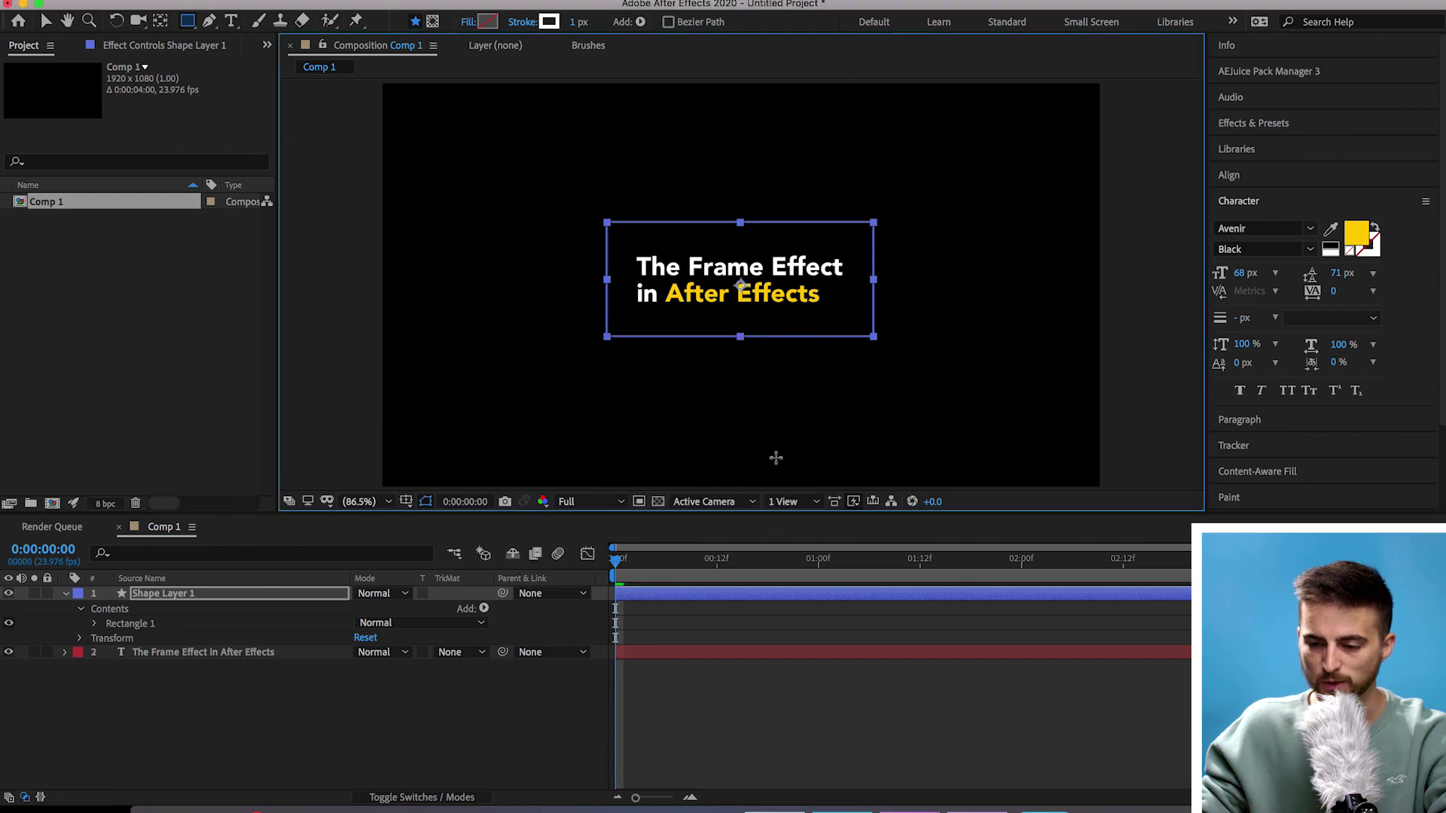
Eyedrop the yellow FFCF00 from the 'After Effects' words as the stroke colour
click(549, 22)
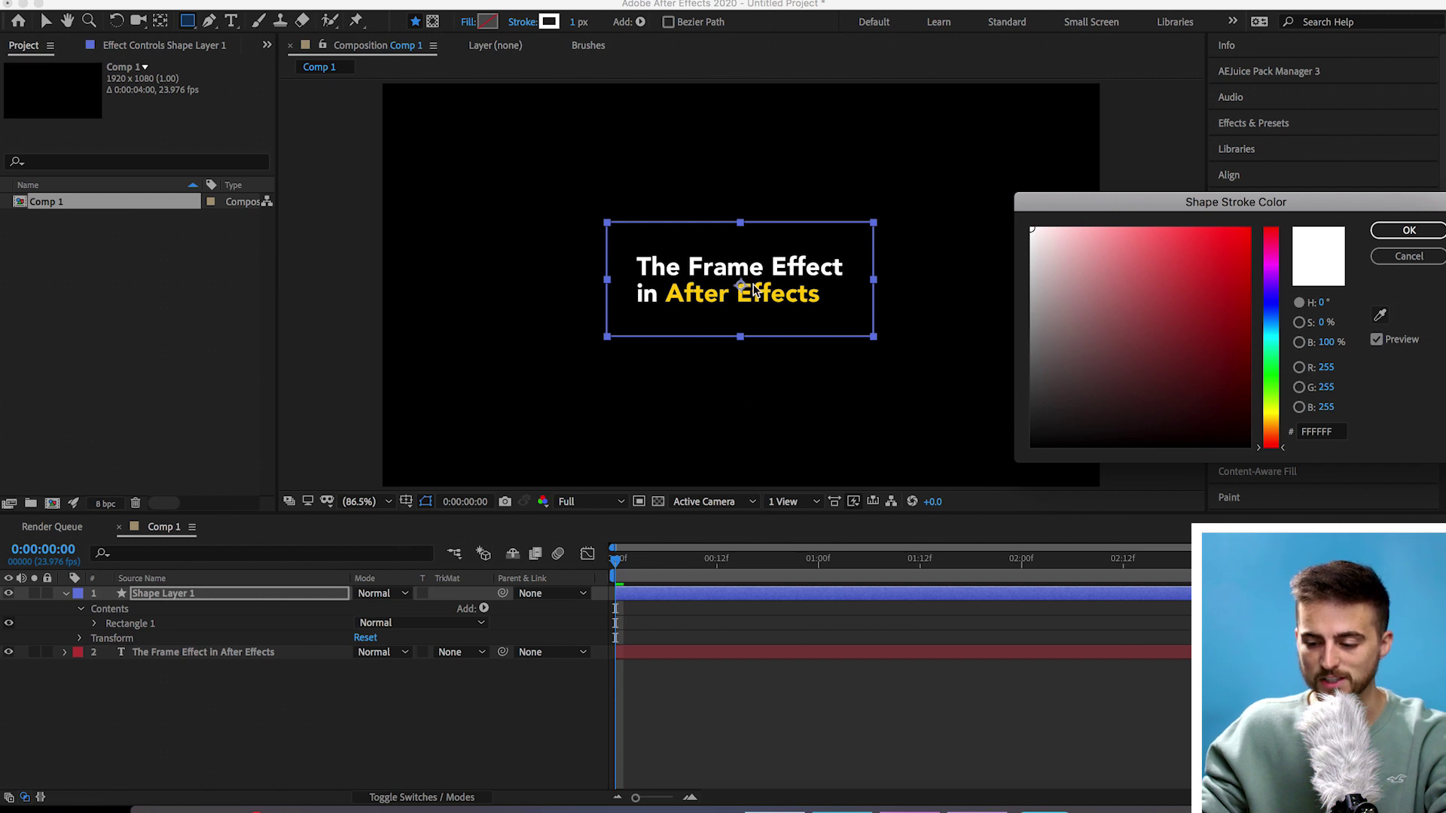
click(1381, 317)
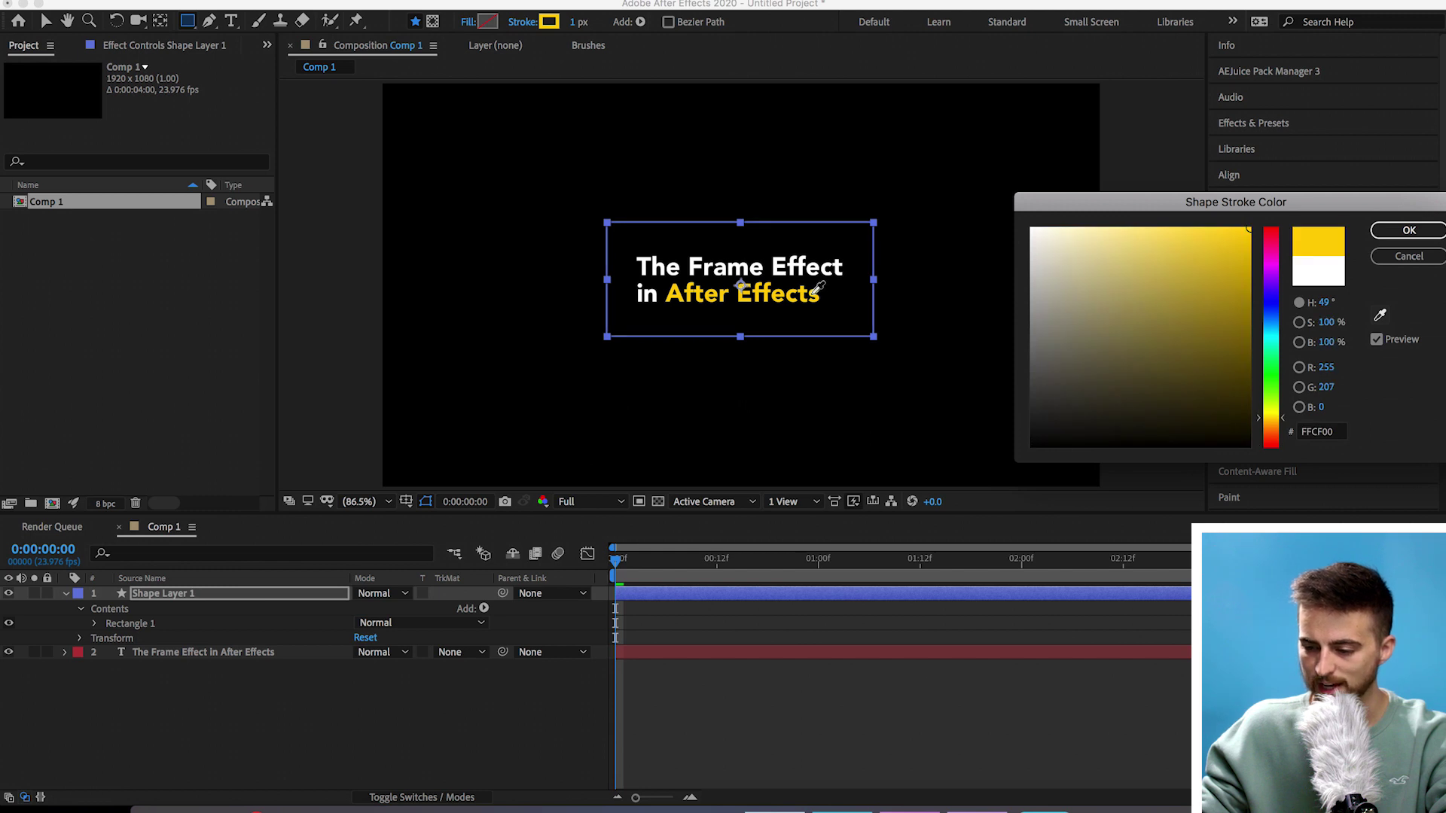
click(814, 296)
Confirm the yellow stroke and thicken Shape Layer 1's outline to 9 px
click(1407, 232)
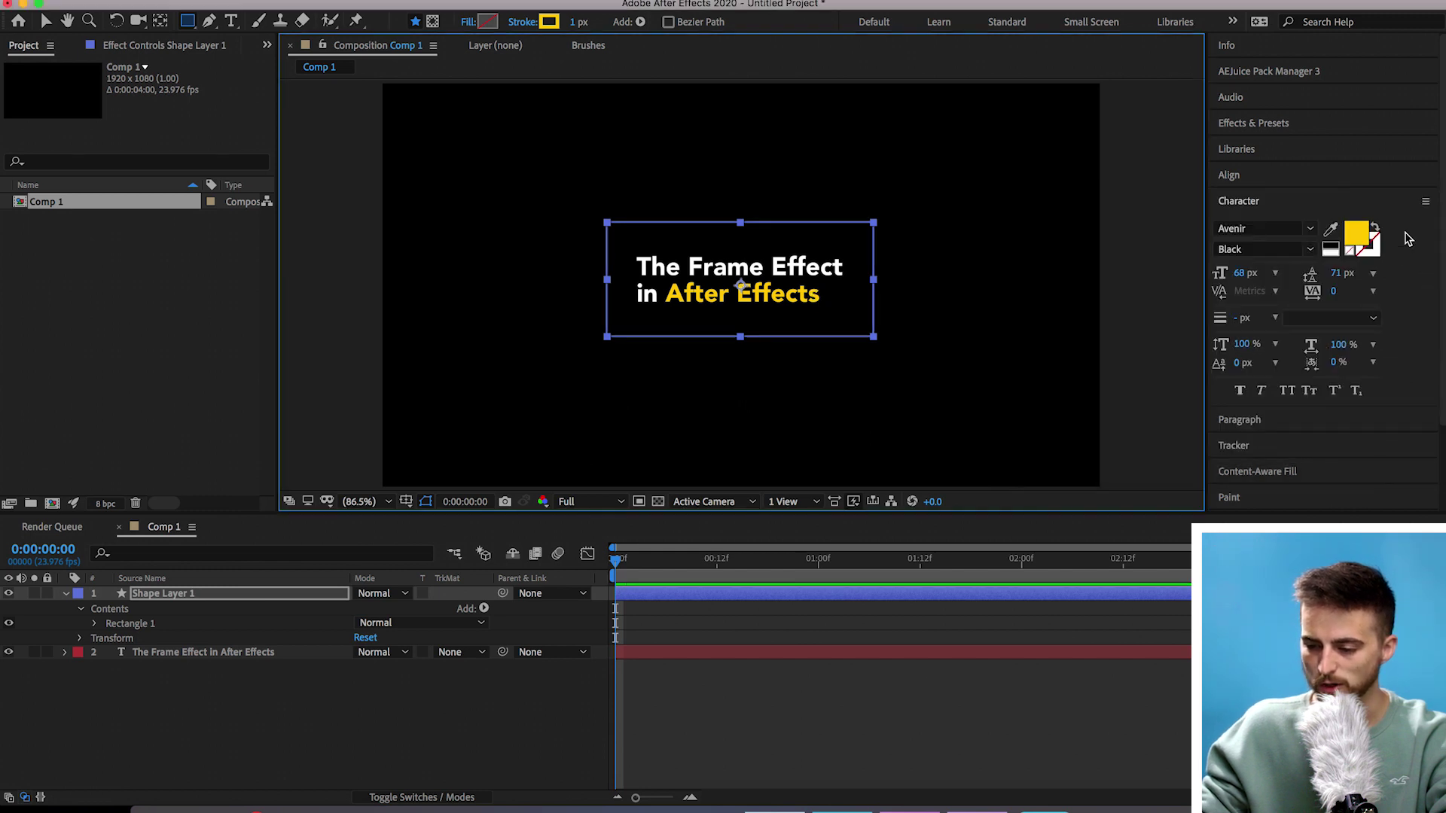
click(925, 690)
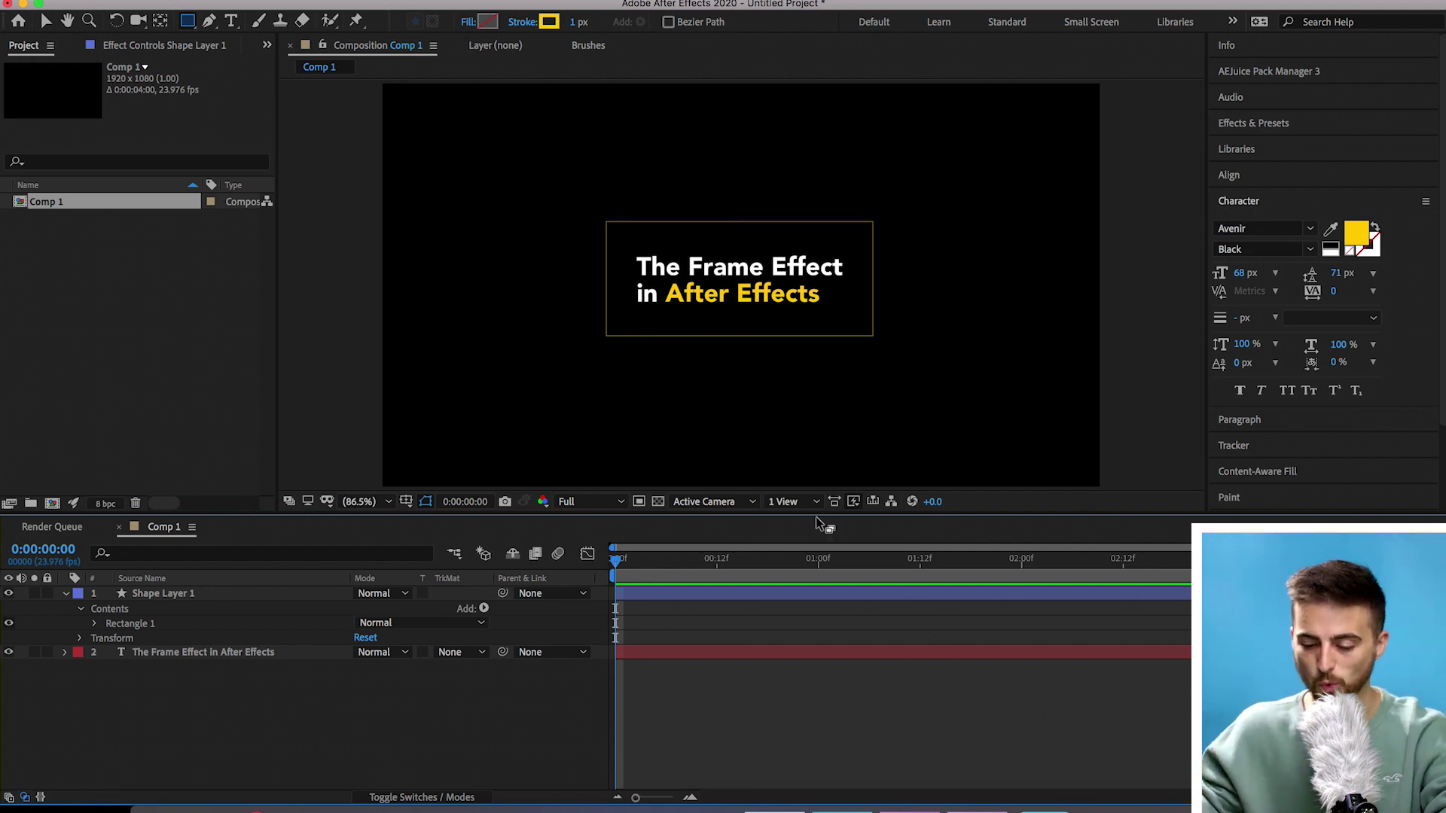
click(714, 592)
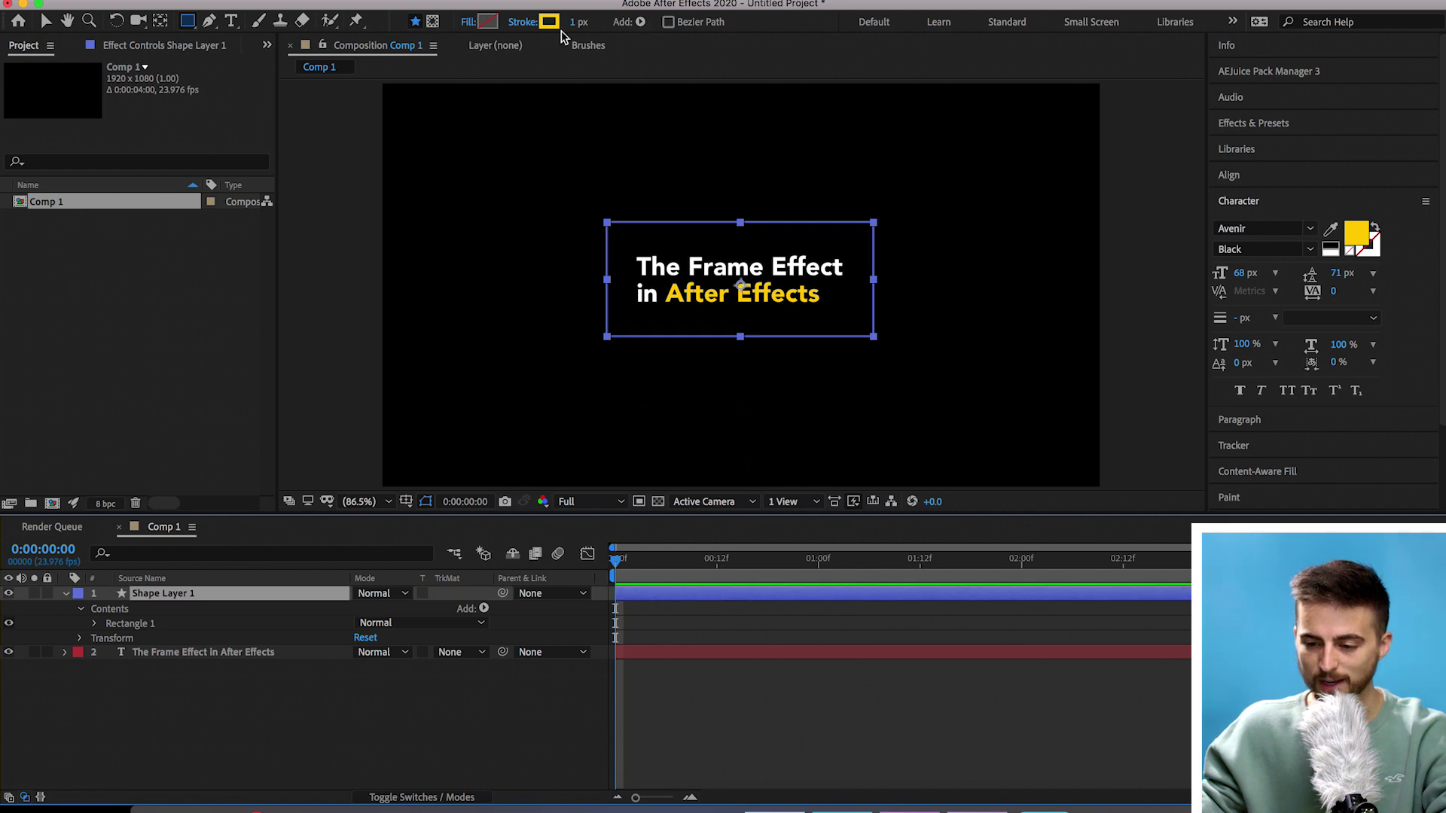
drag(577, 21, 580, 21)
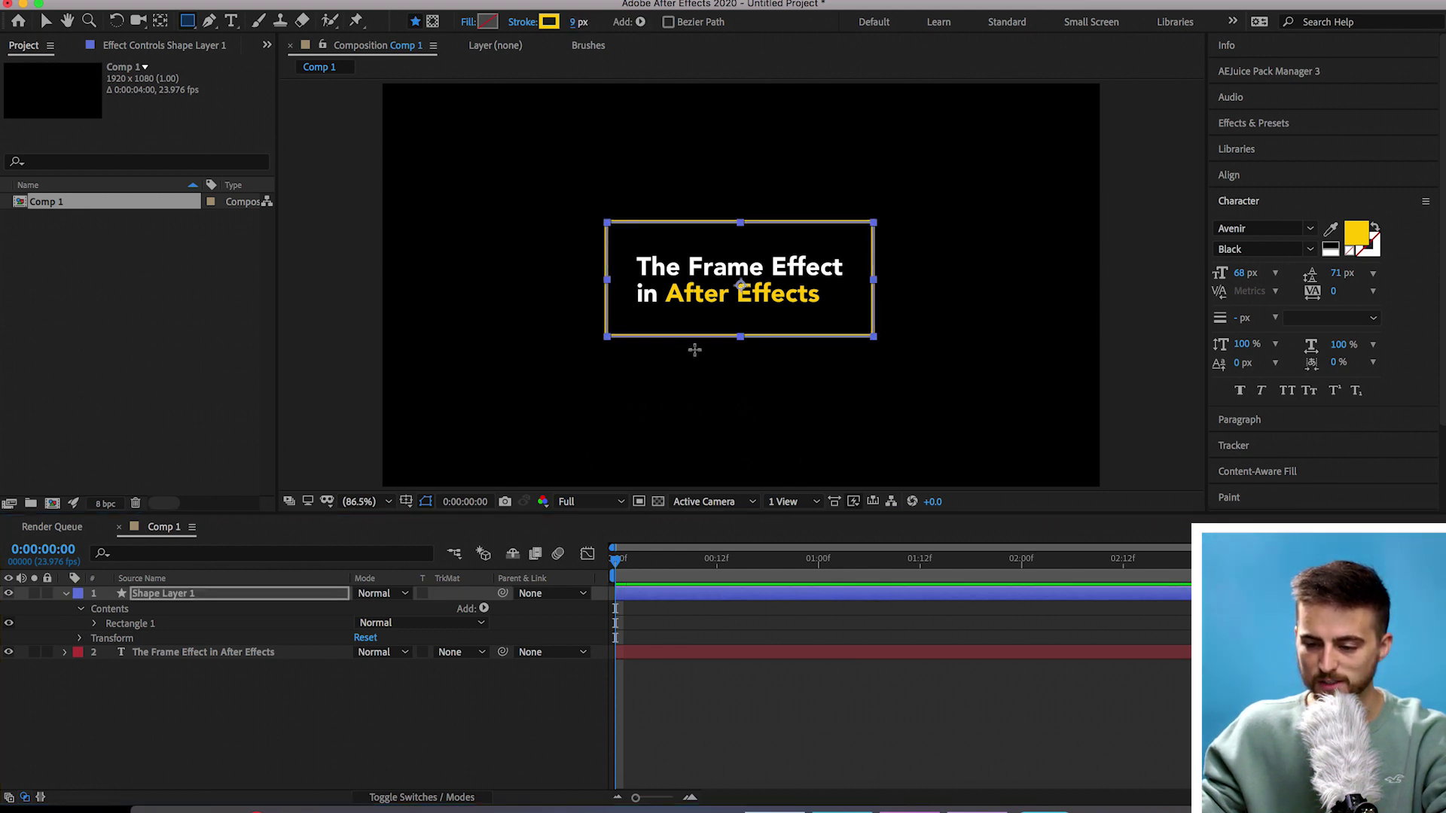
click(920, 778)
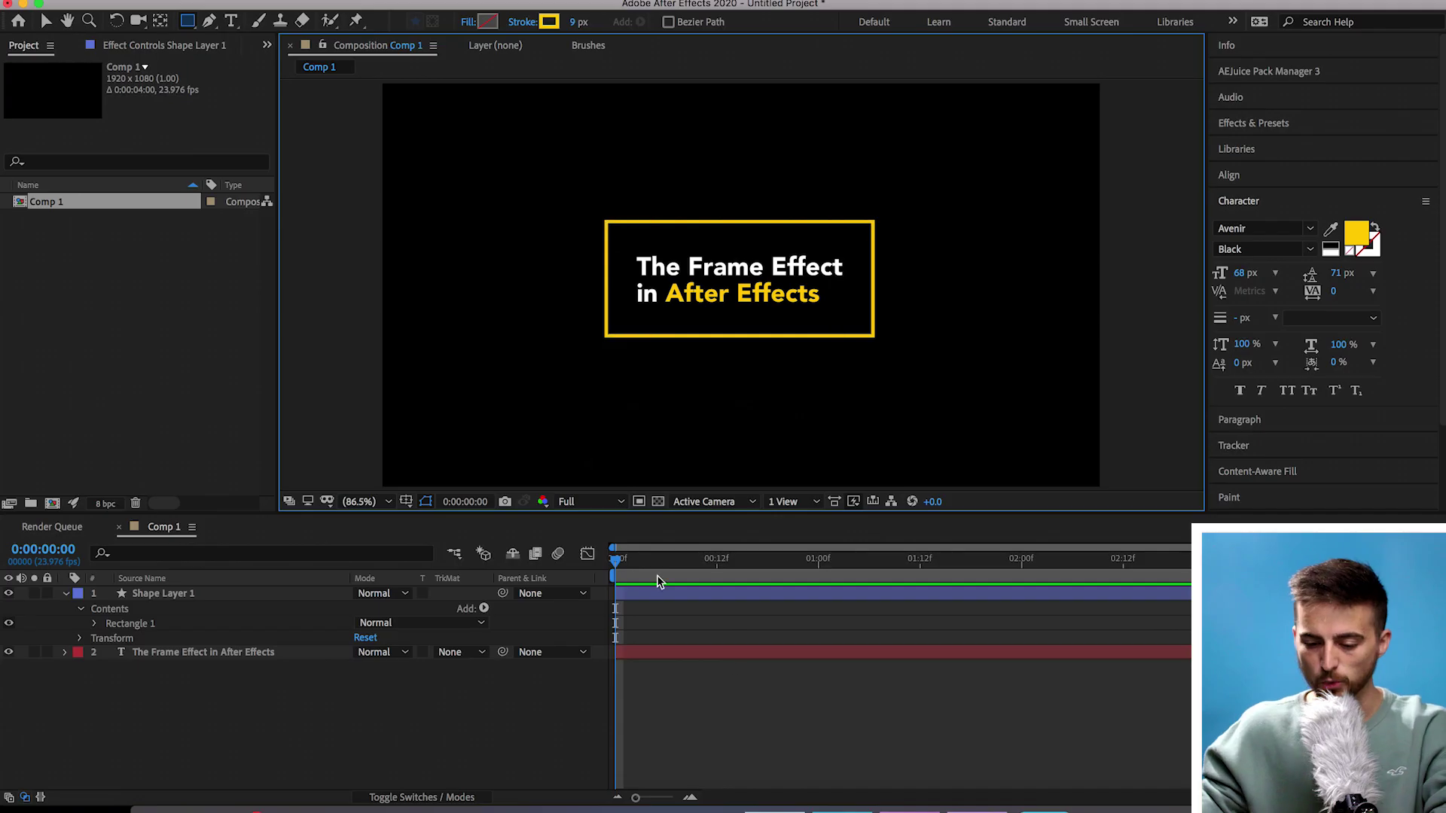
Set a Position keyframe on the title layer at one second
click(253, 654)
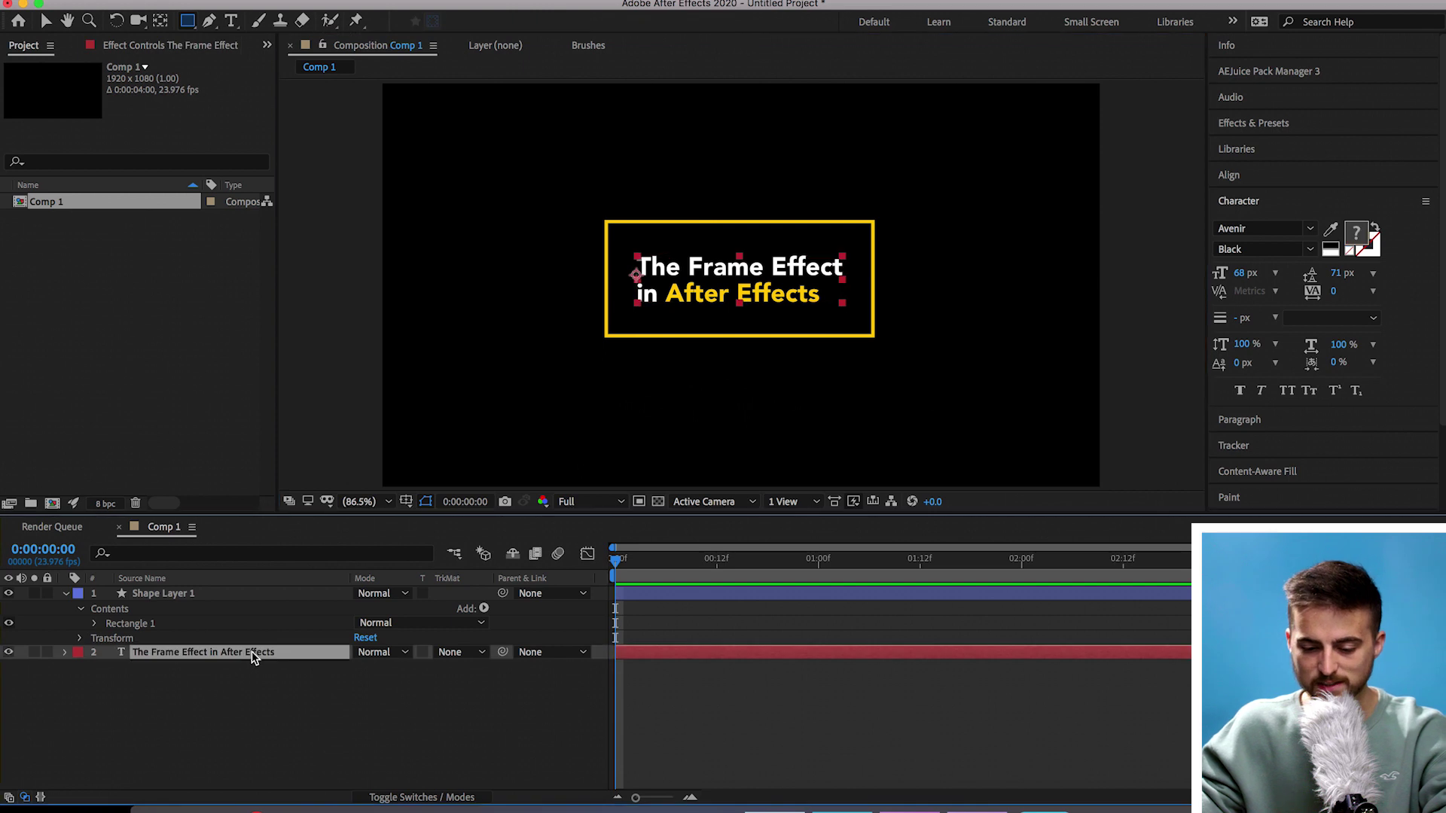
click(66, 652)
click(81, 683)
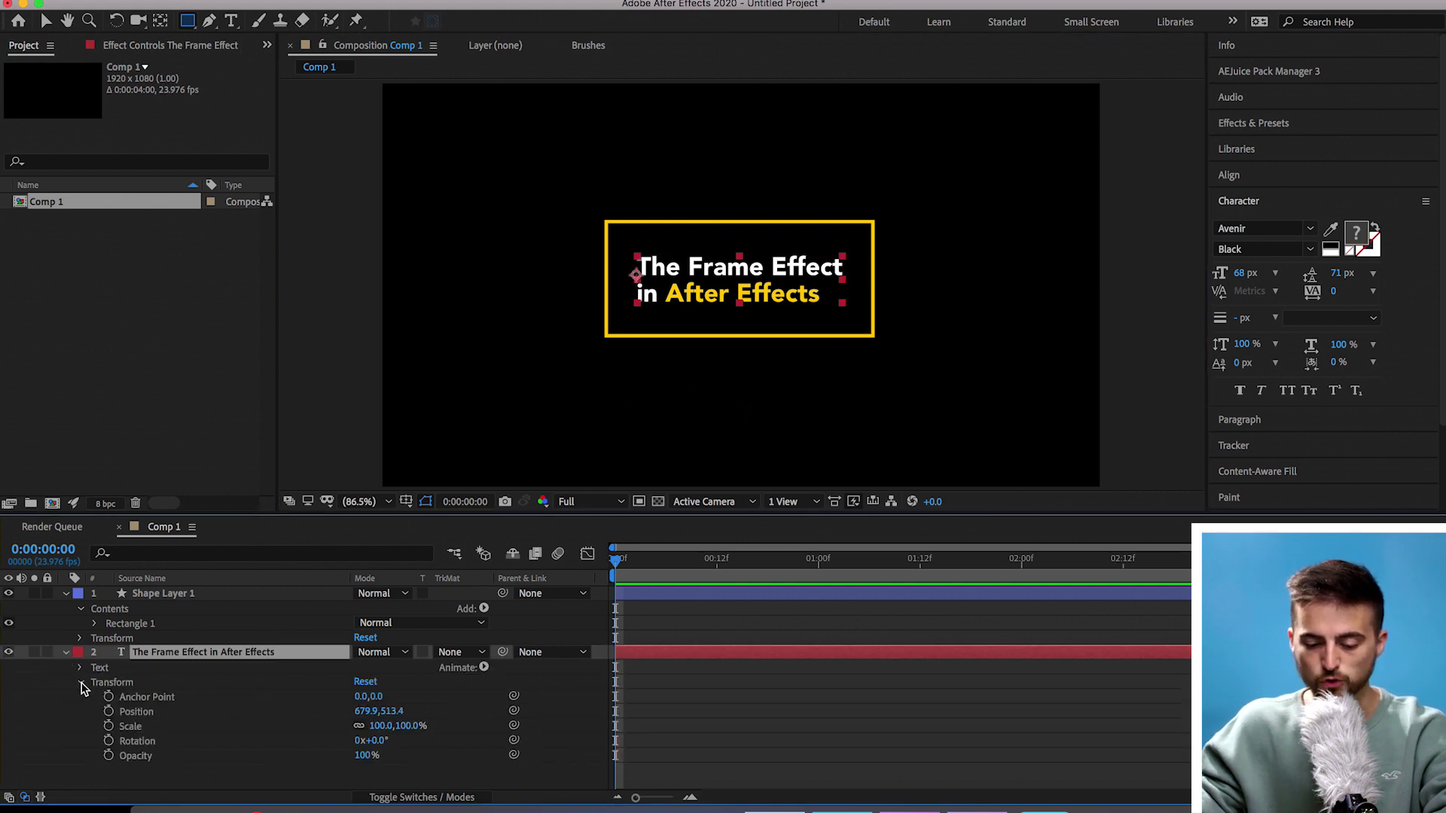
click(151, 716)
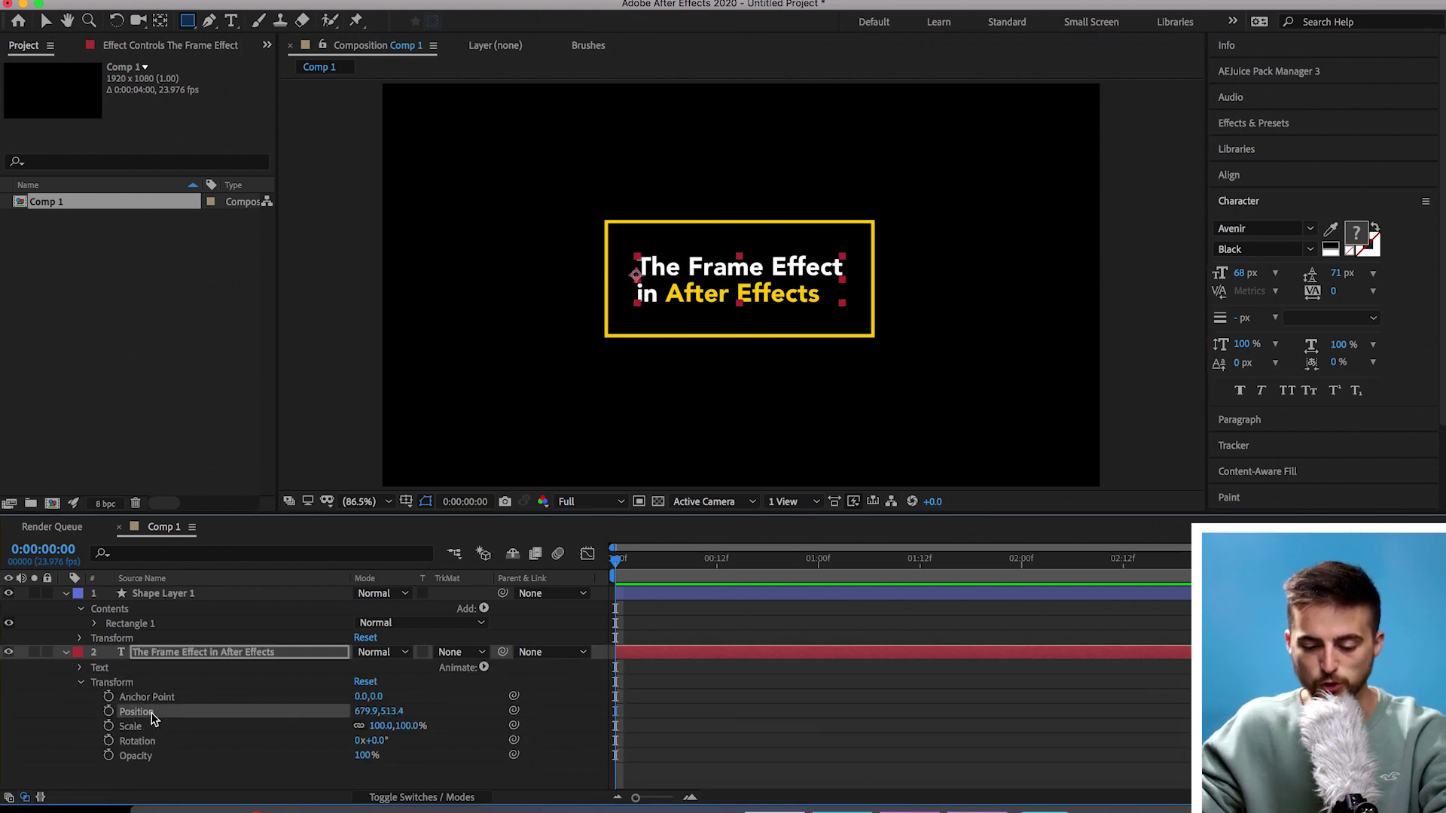
drag(677, 567, 819, 577)
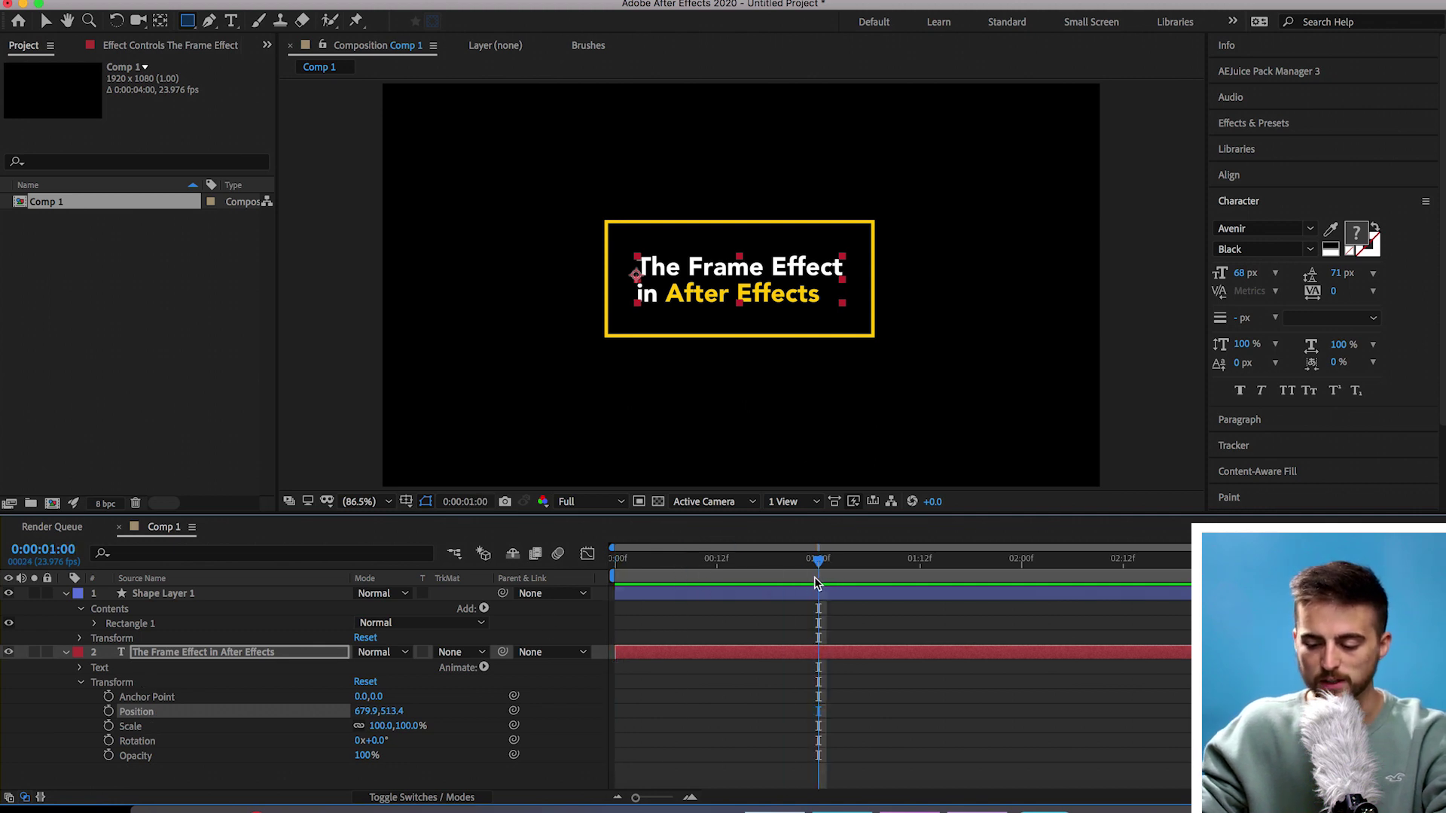
click(109, 717)
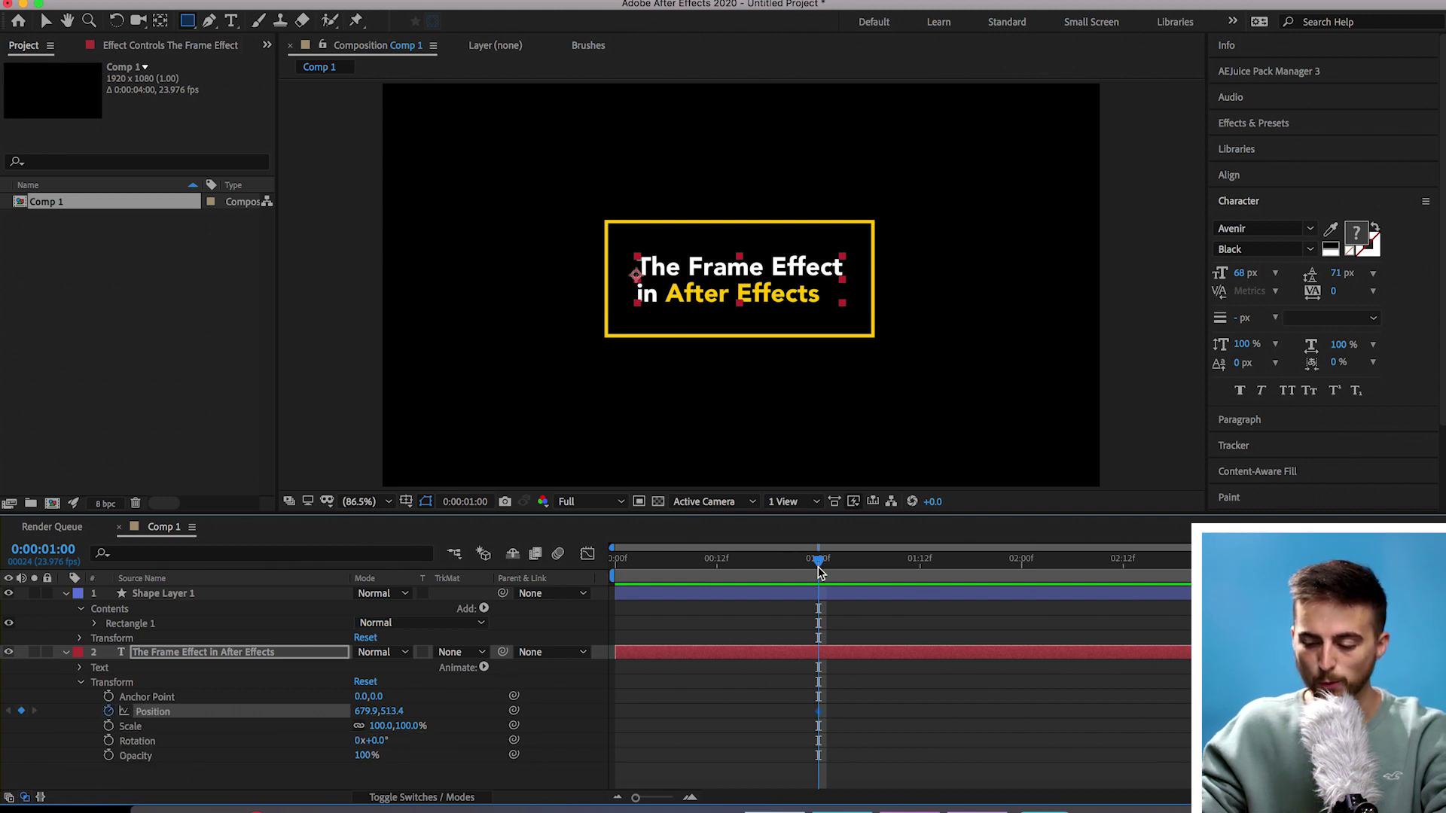
At 0s, move the title left to X 1.9 and preview the slide-in
drag(818, 566, 598, 580)
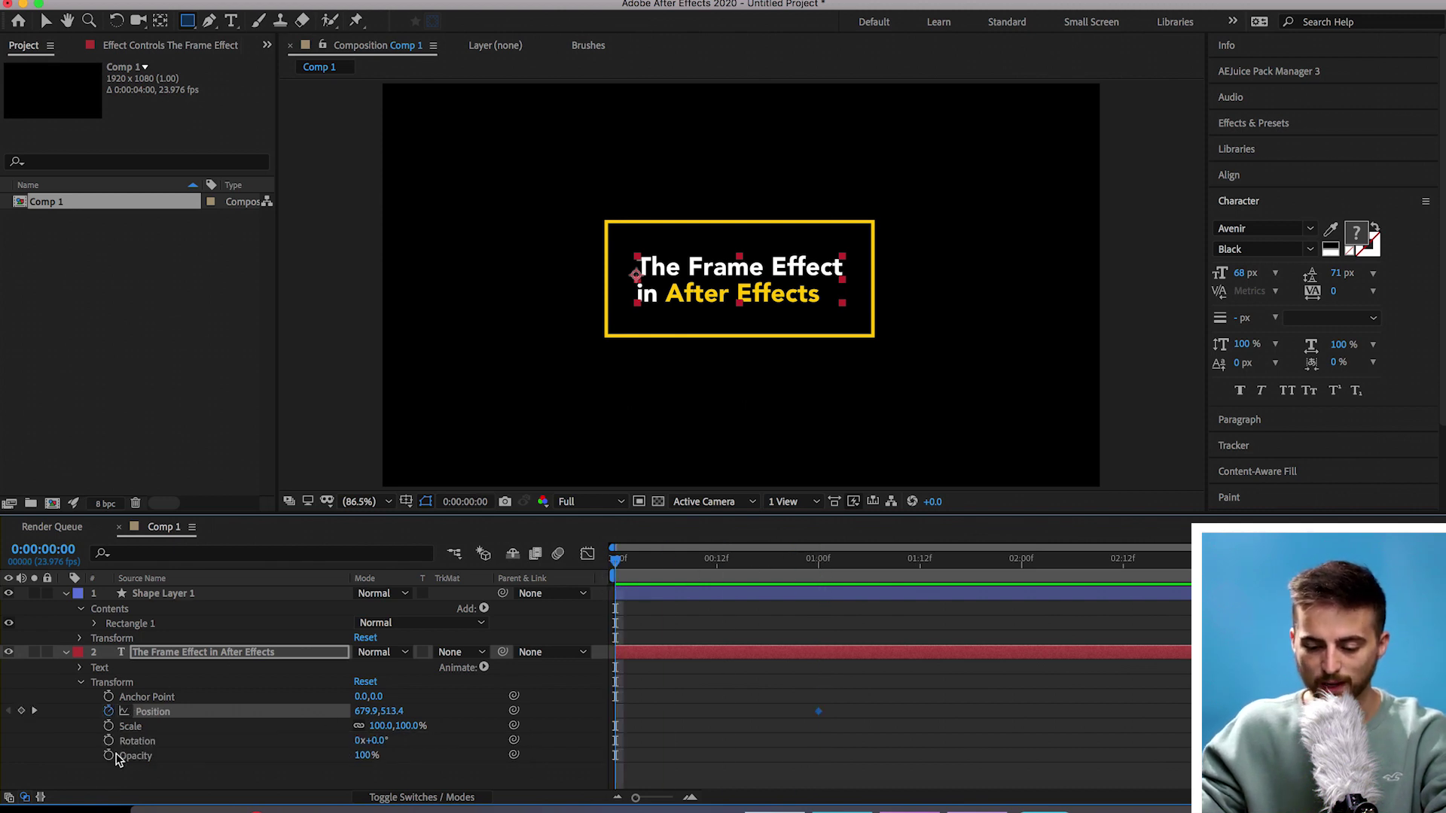
drag(370, 711, 15, 756)
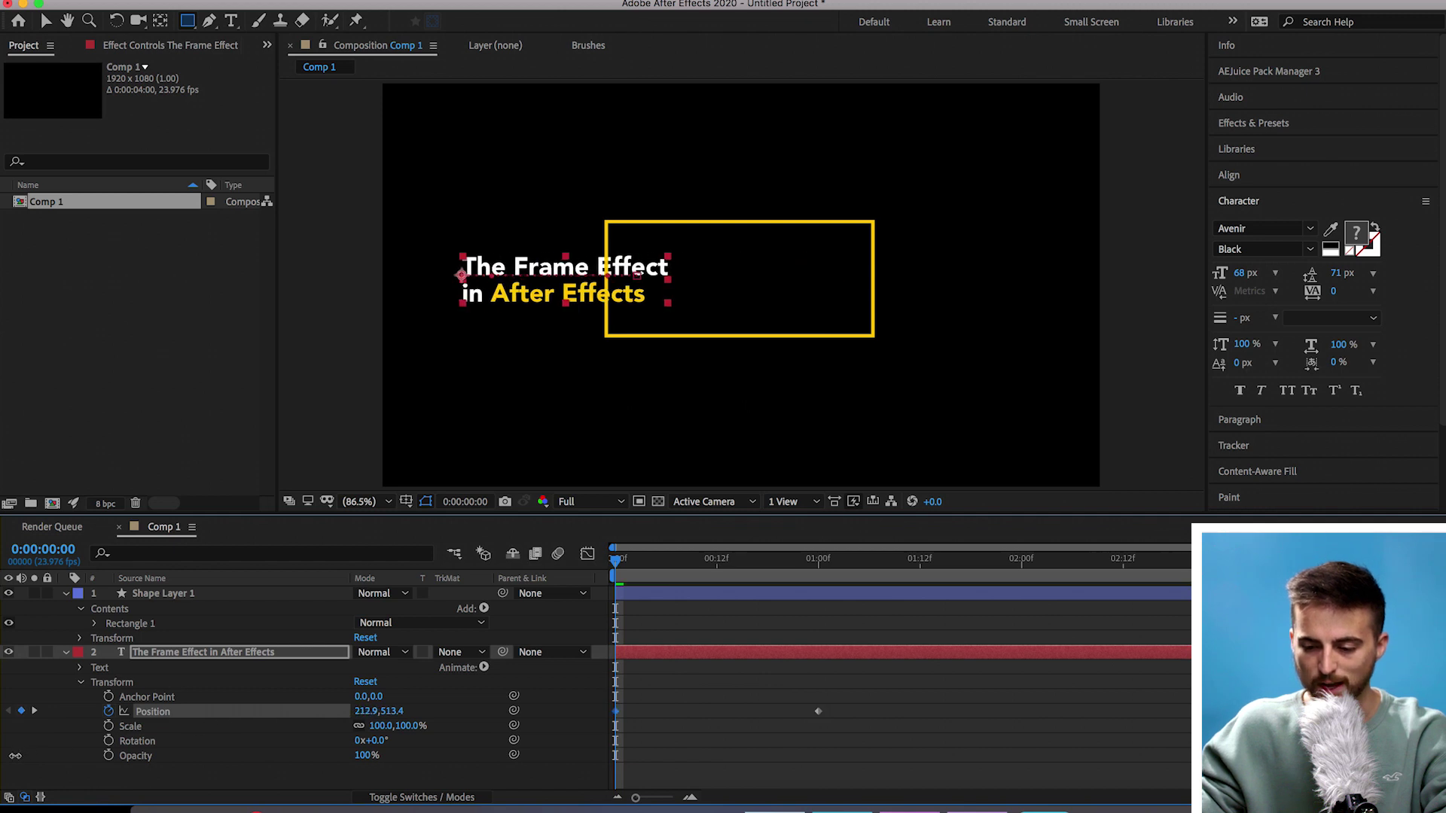
drag(369, 711, 192, 724)
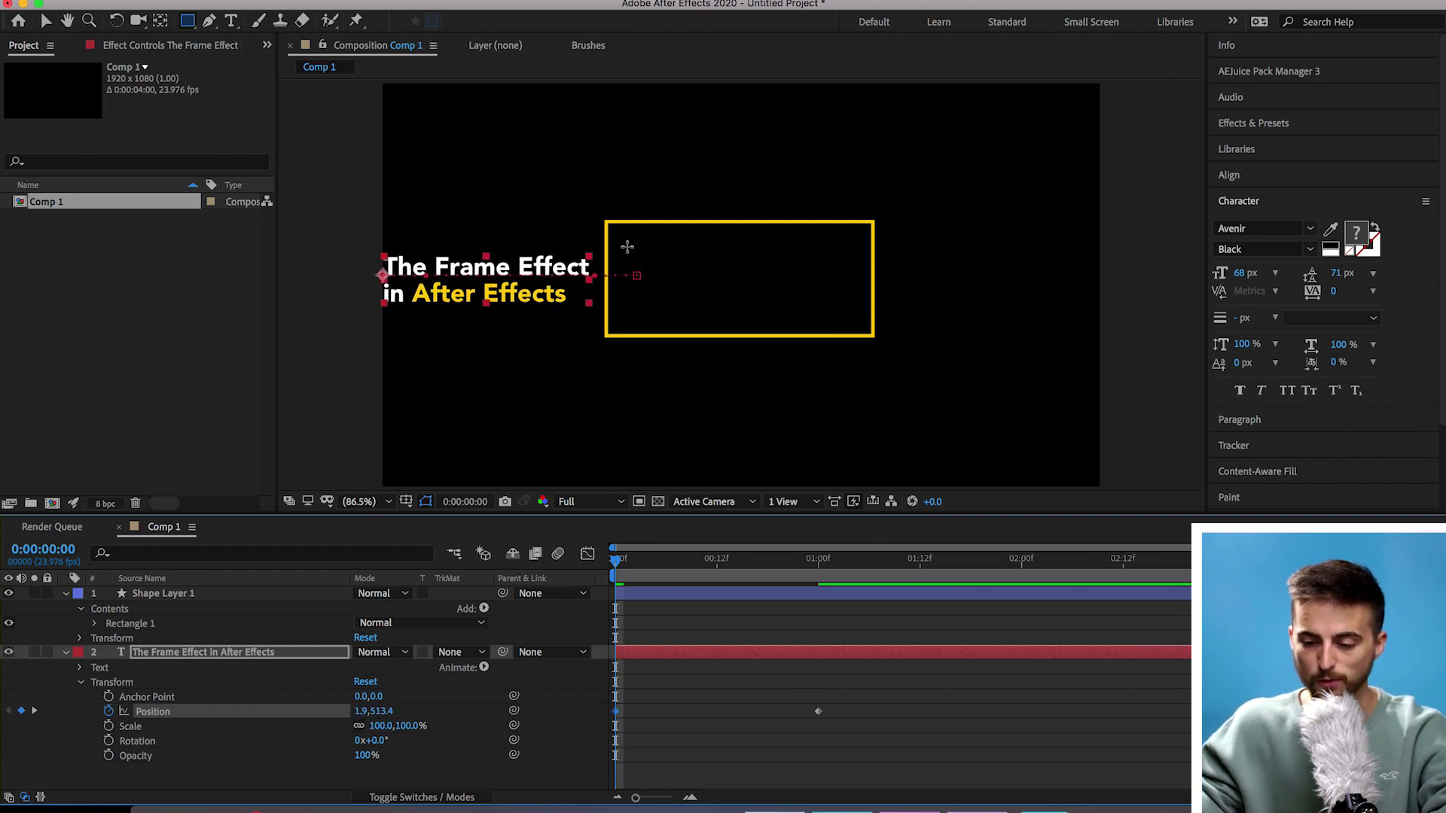
key(space)
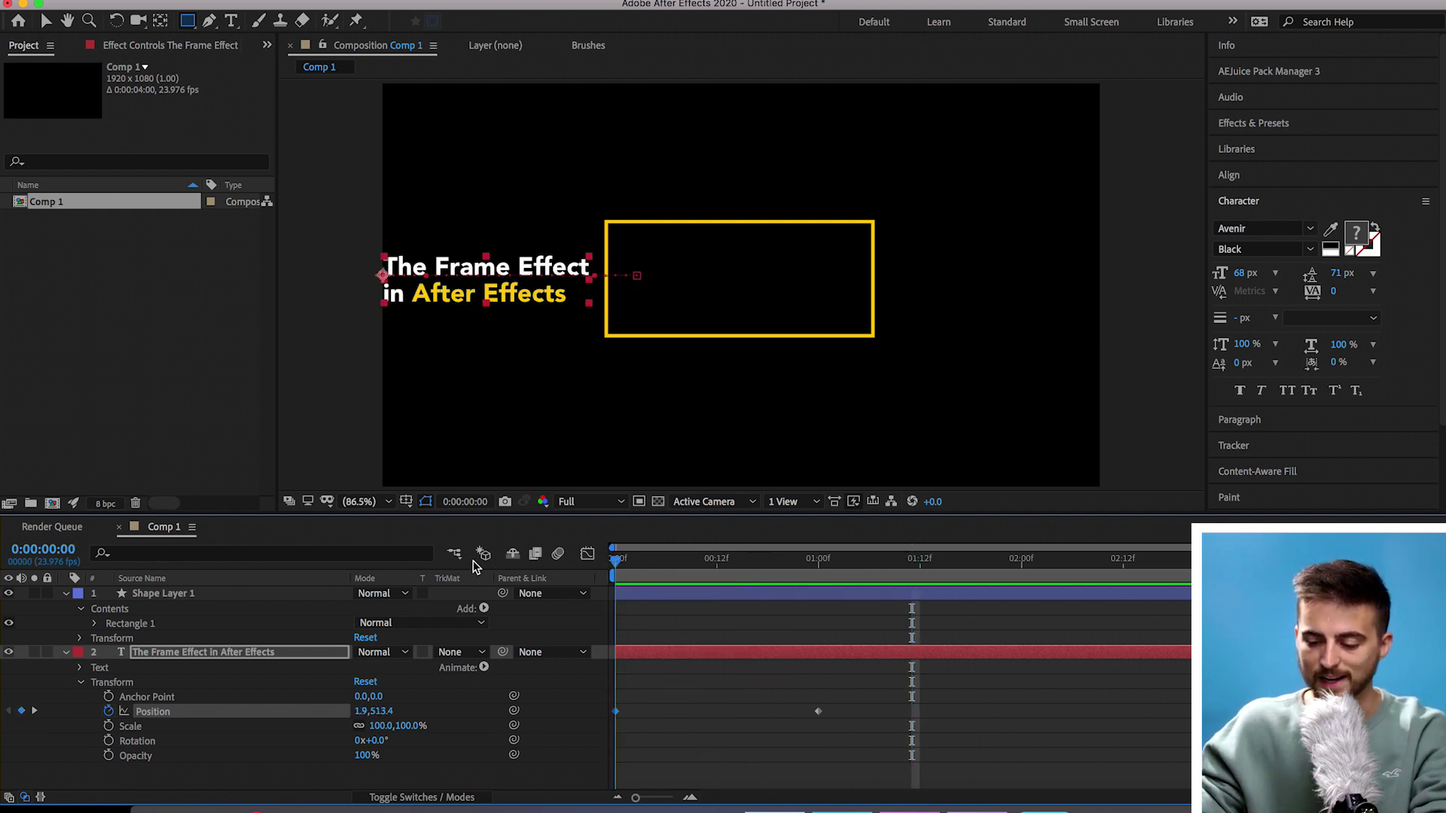
key(space)
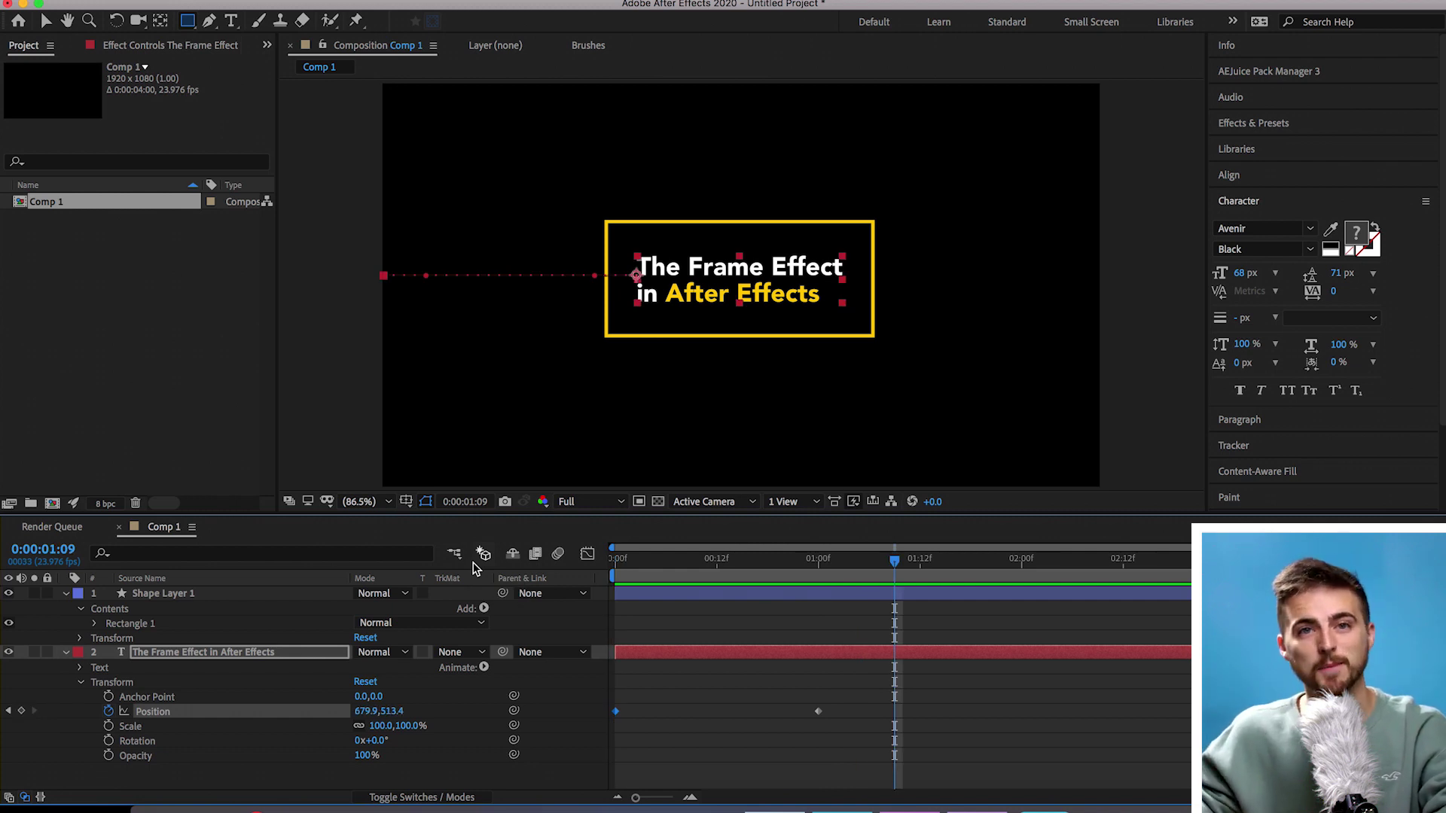
Apply Easy Ease to both title Position keyframes and preview from the start
drag(859, 678, 566, 776)
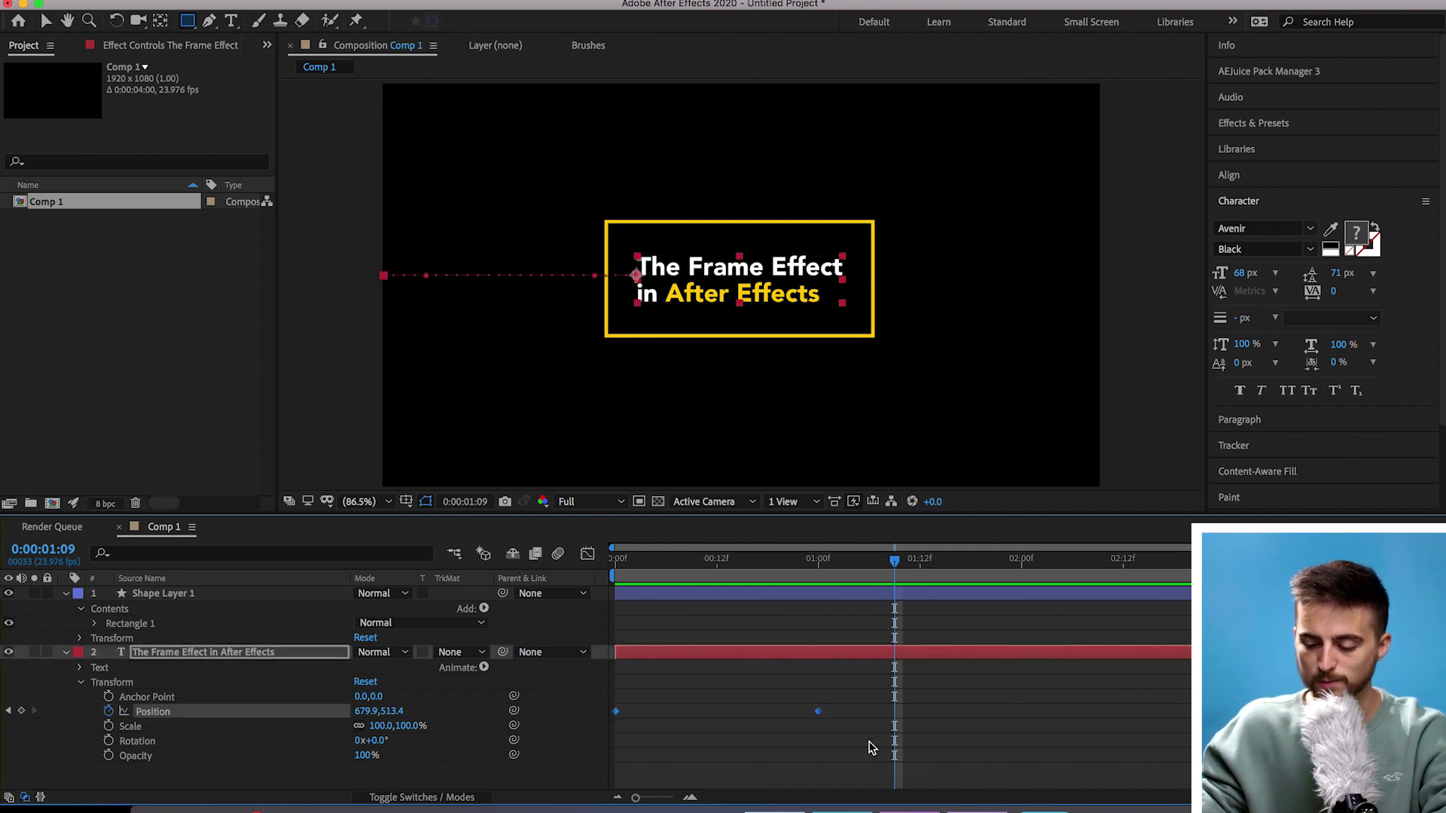
right_click(820, 713)
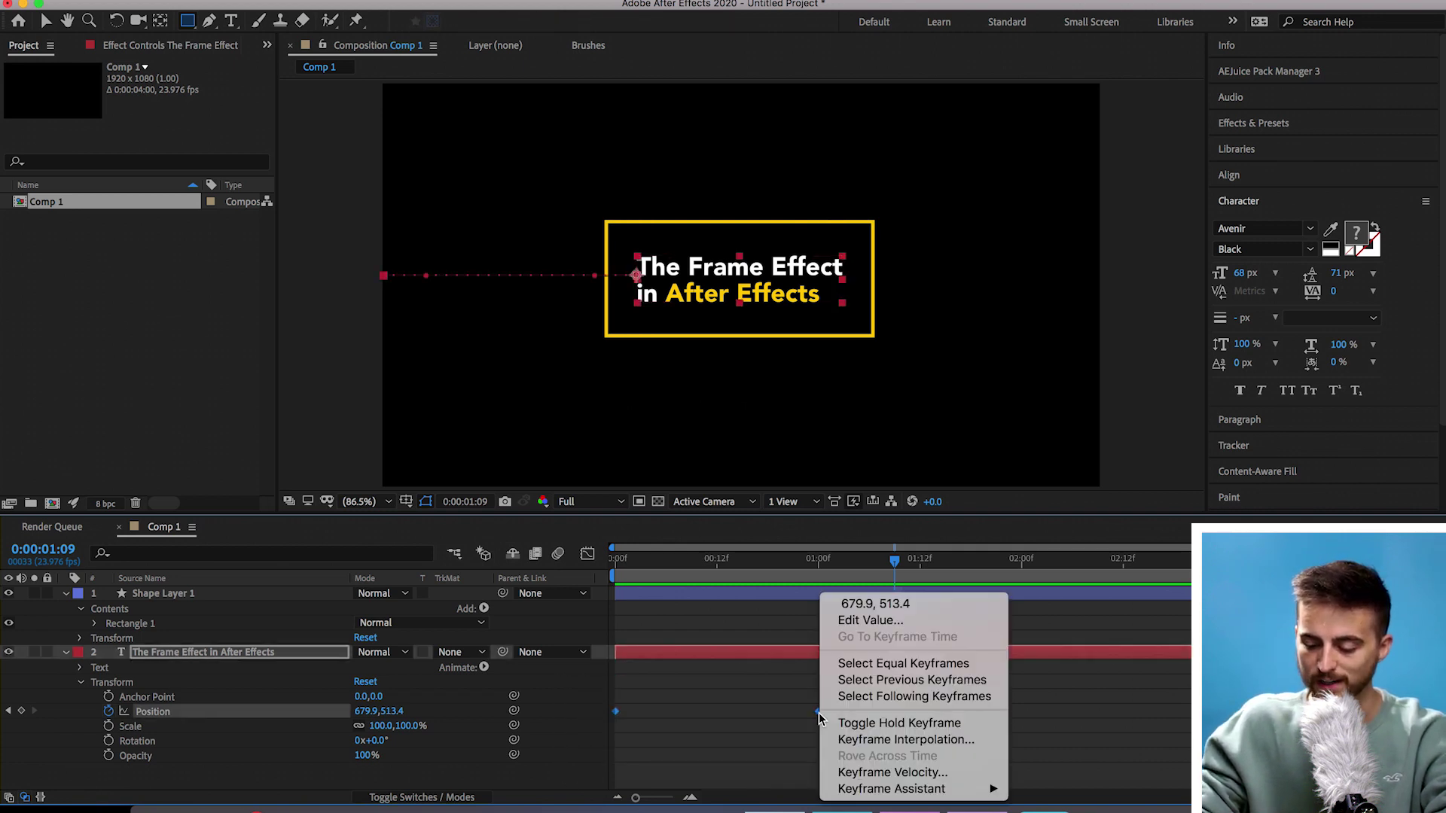
mouse_move(971, 789)
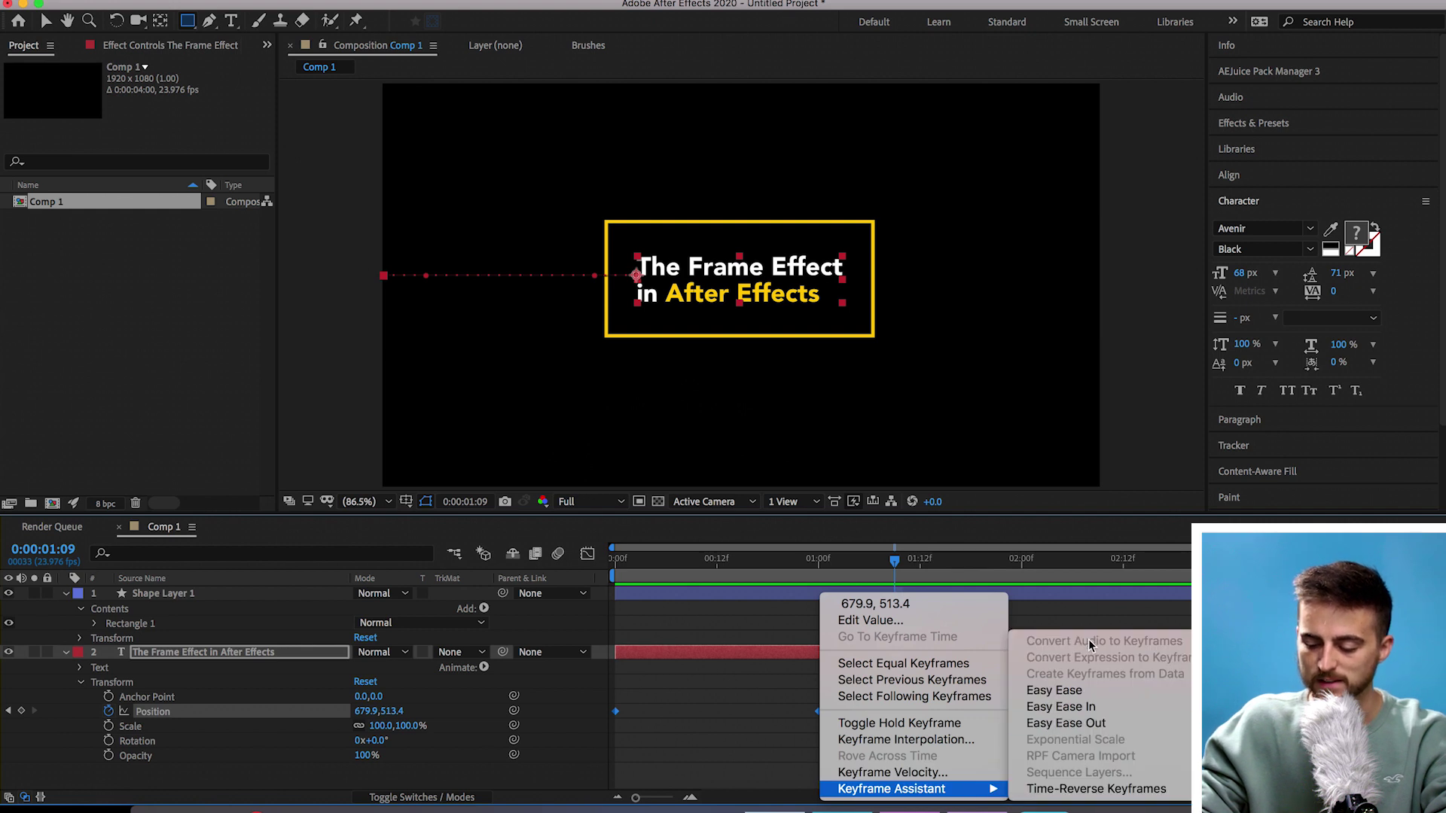
click(1054, 691)
key(Home)
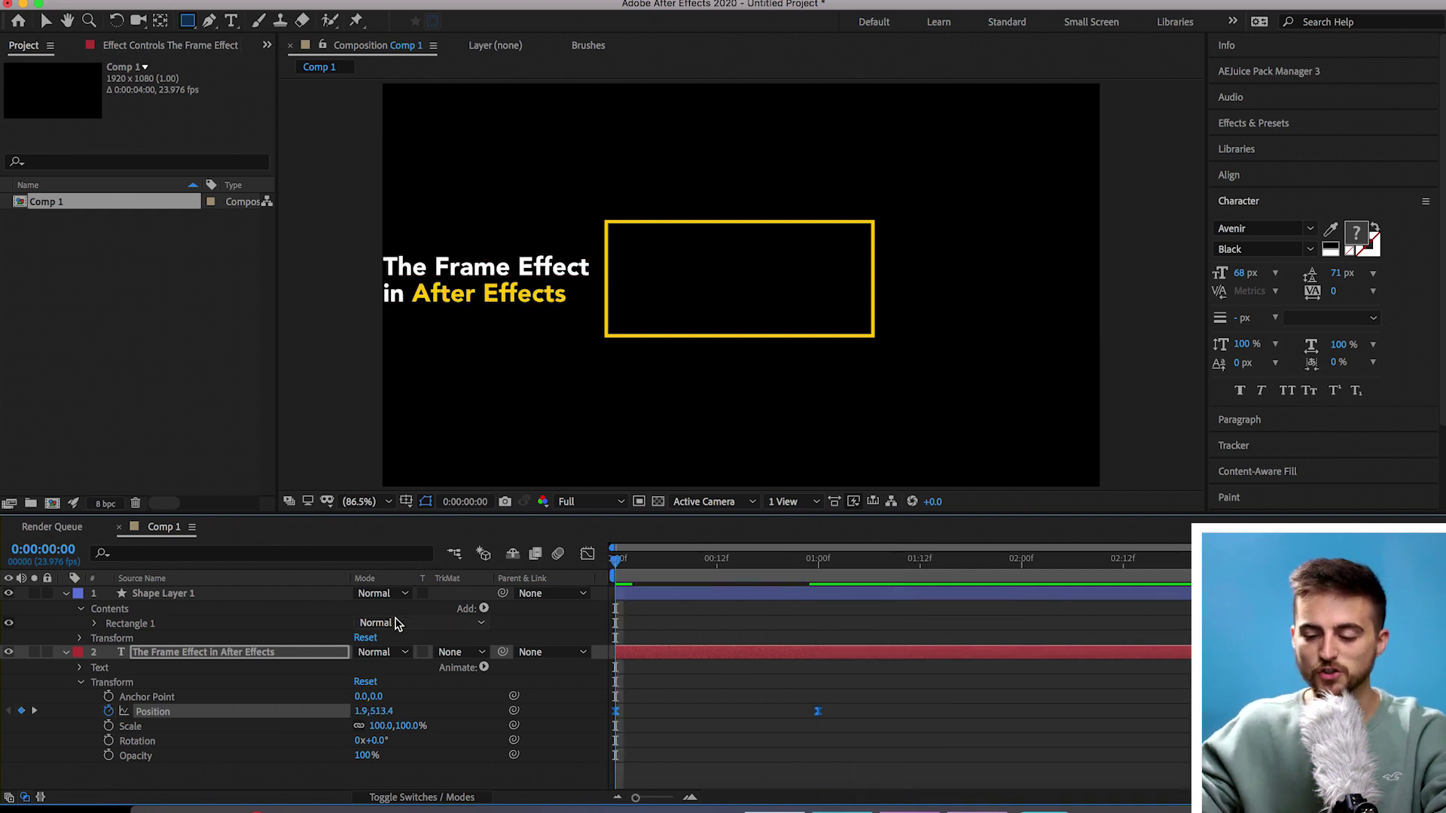
key(space)
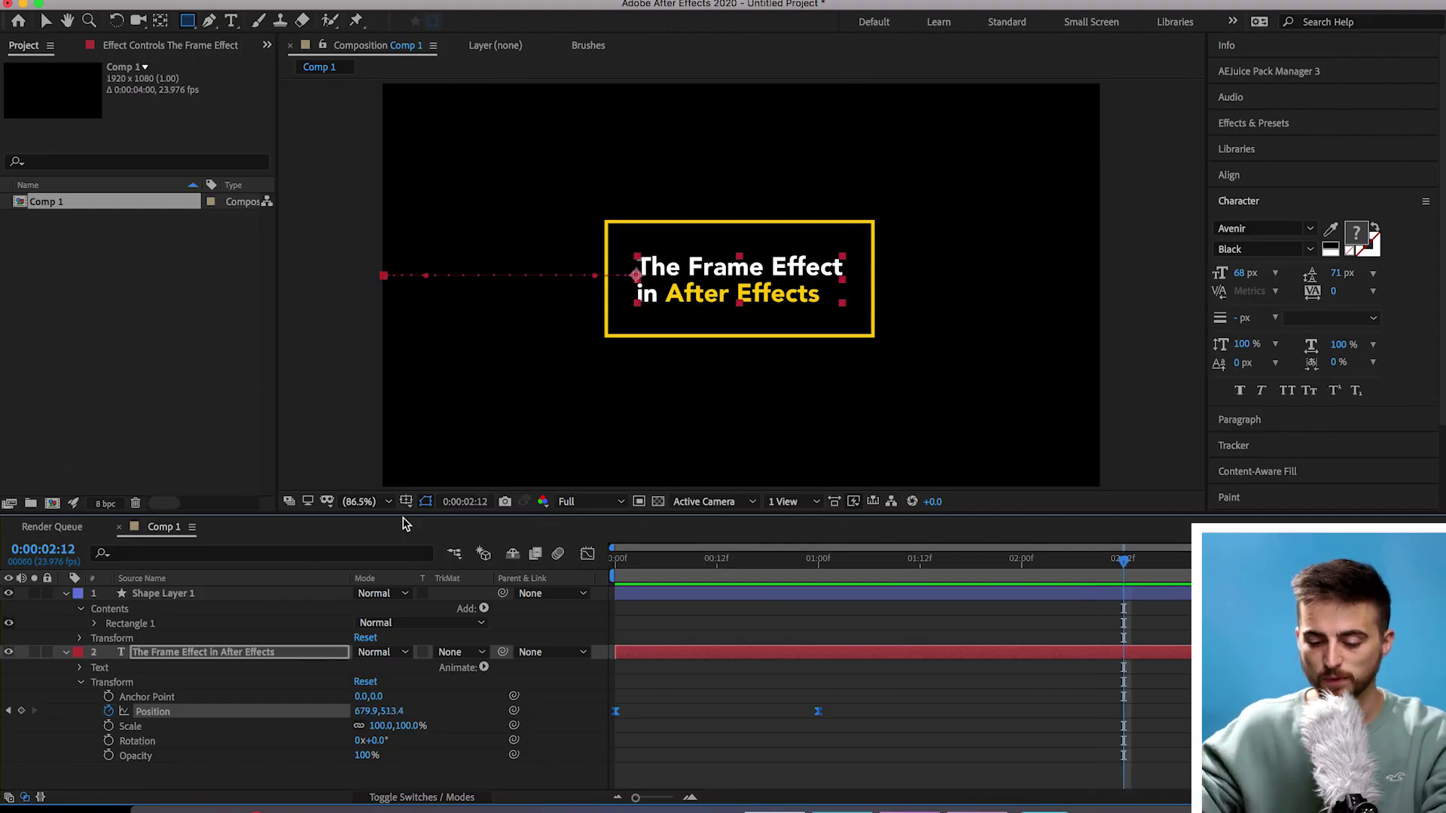
Add Trim Paths to Shape Layer 1's Rectangle 1 and reveal its Start, End and Offset
click(192, 594)
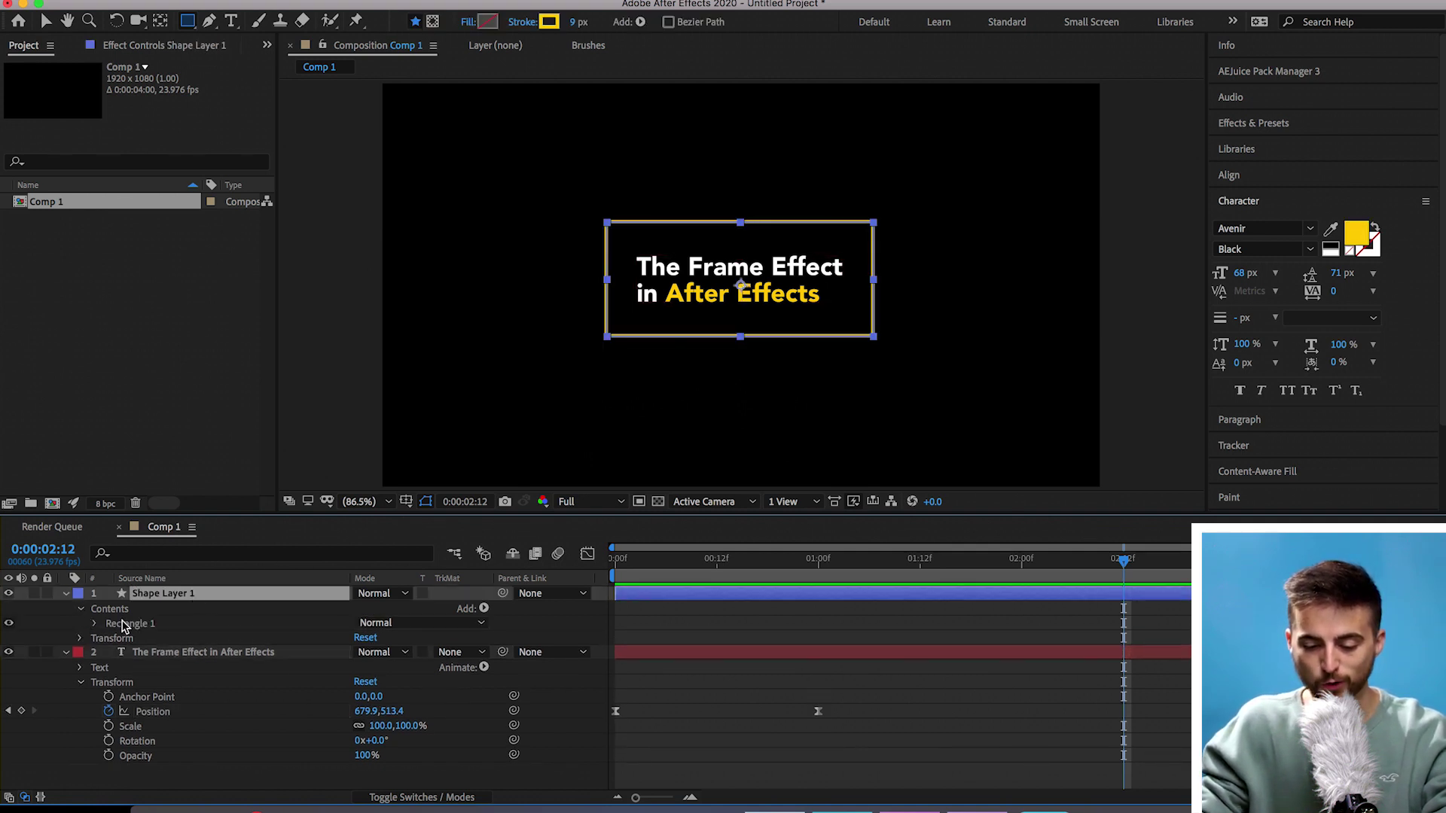
click(80, 610)
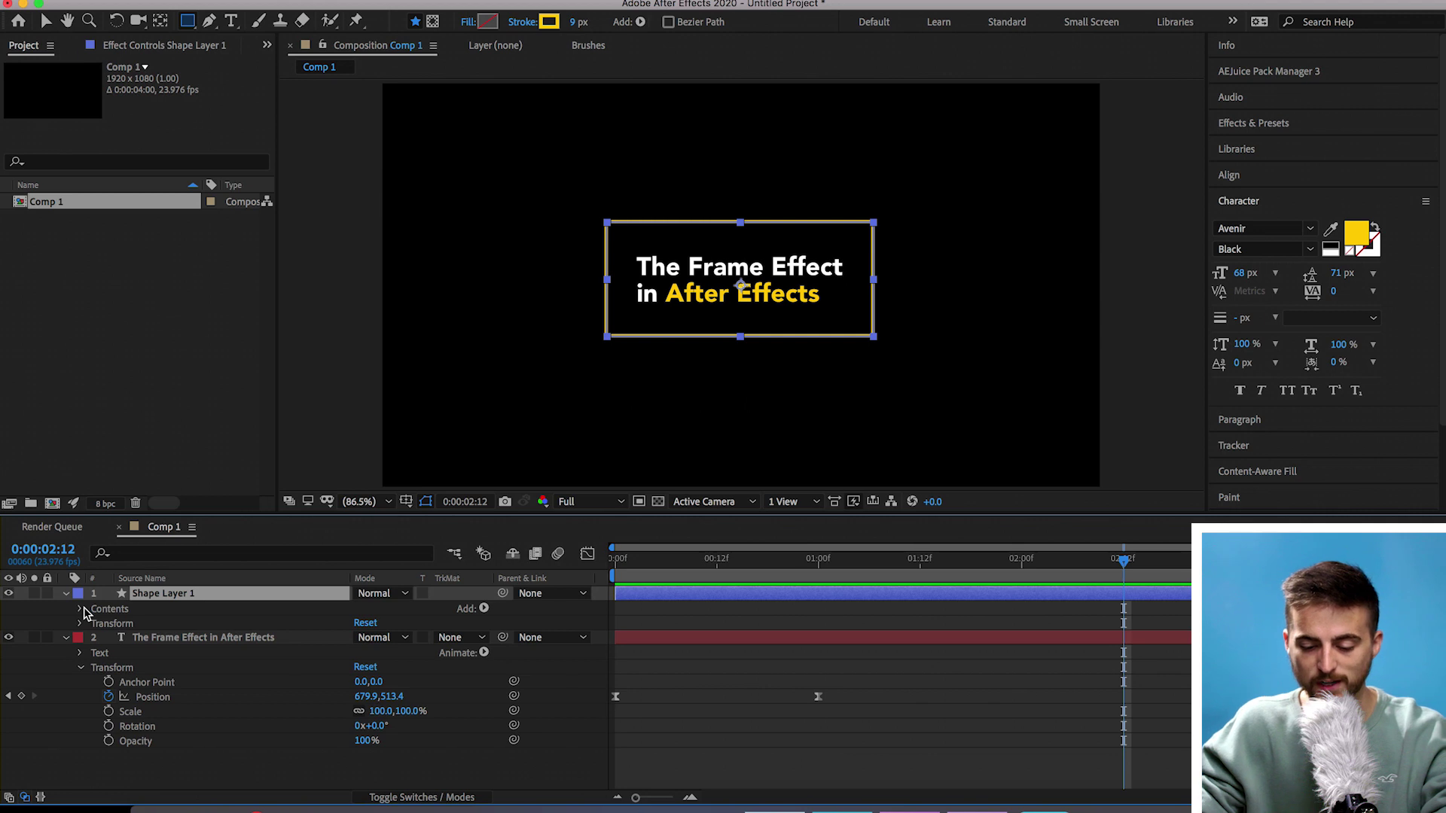
click(81, 610)
click(129, 625)
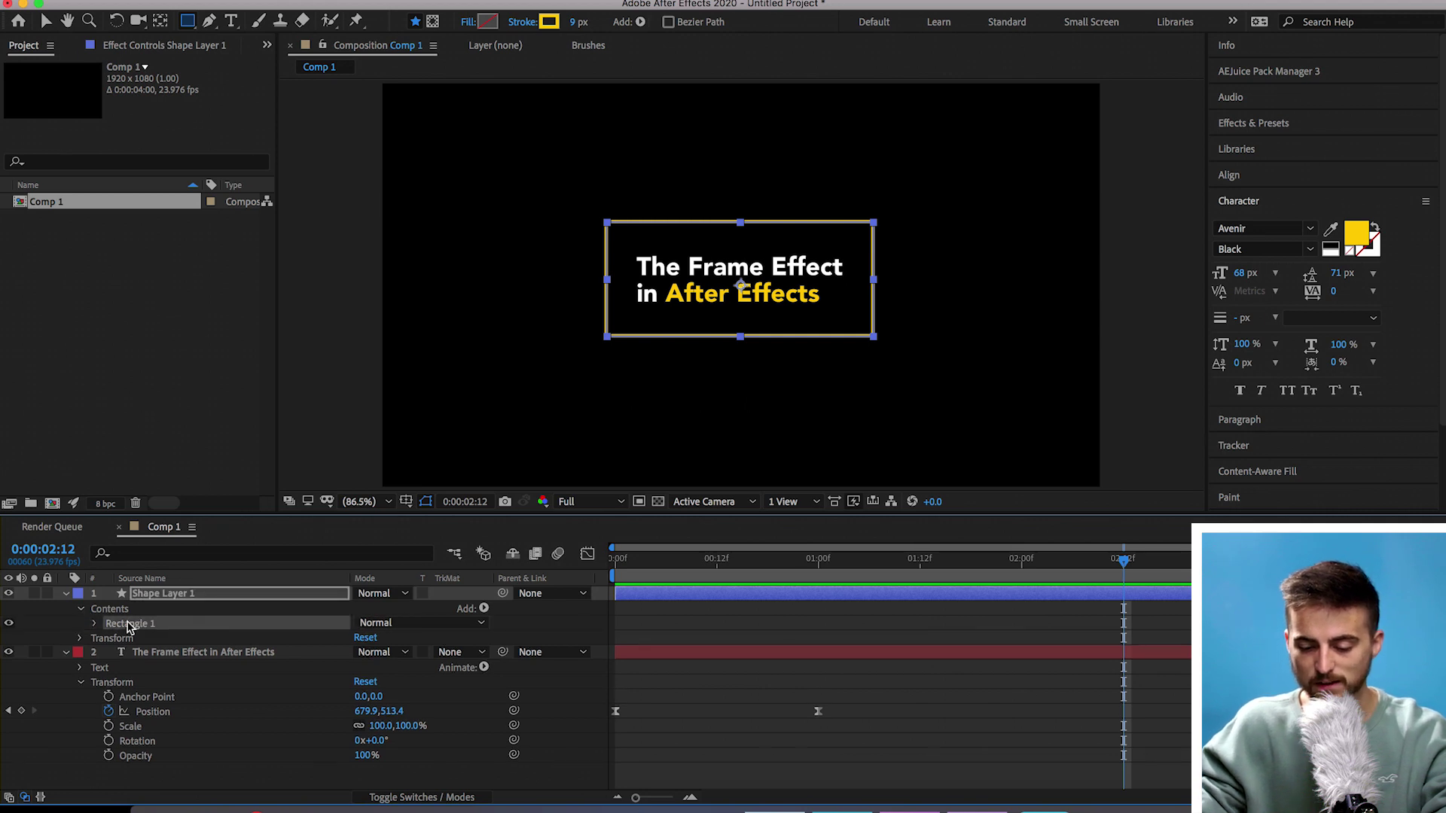
click(483, 610)
click(501, 615)
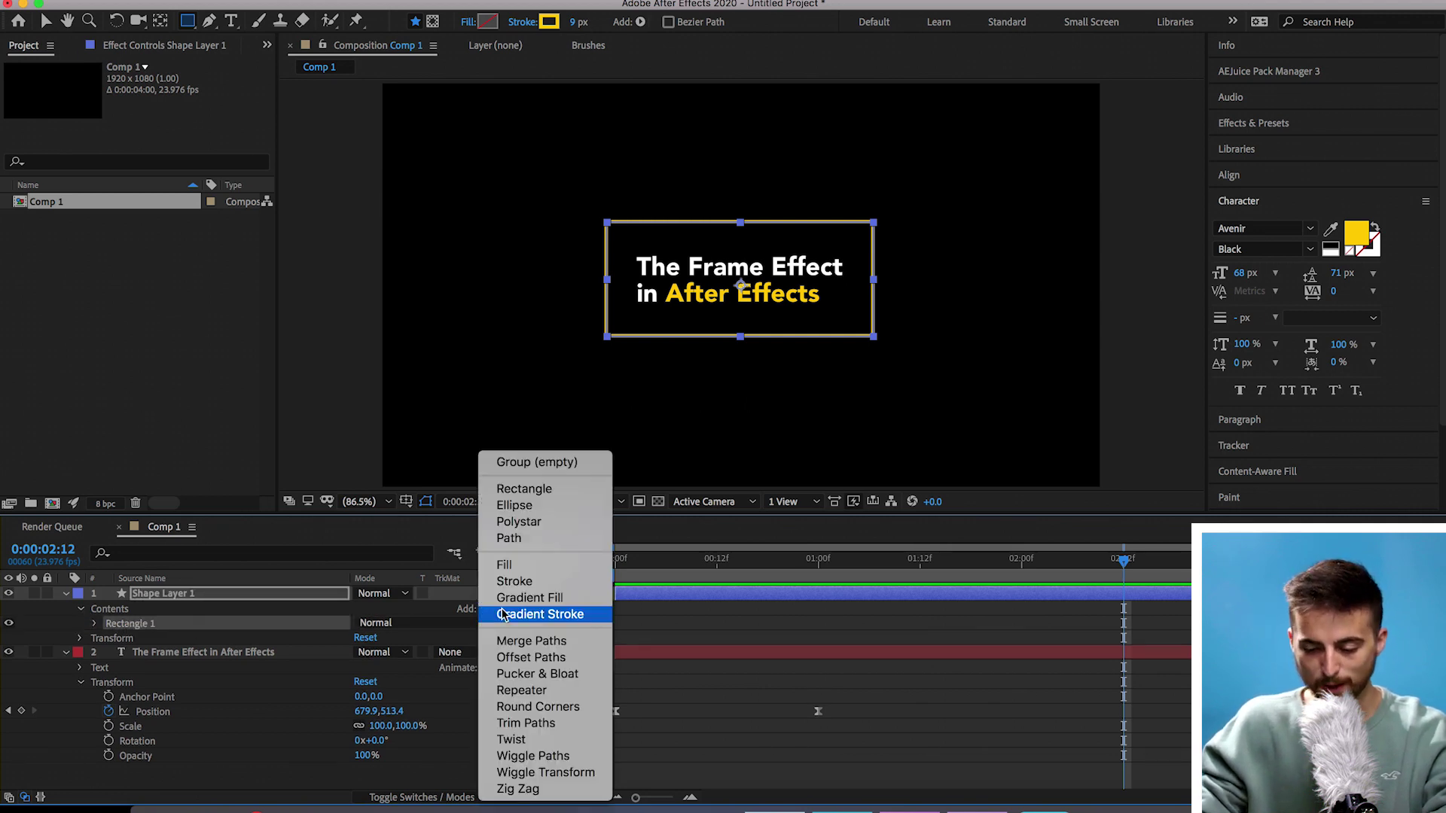
click(522, 724)
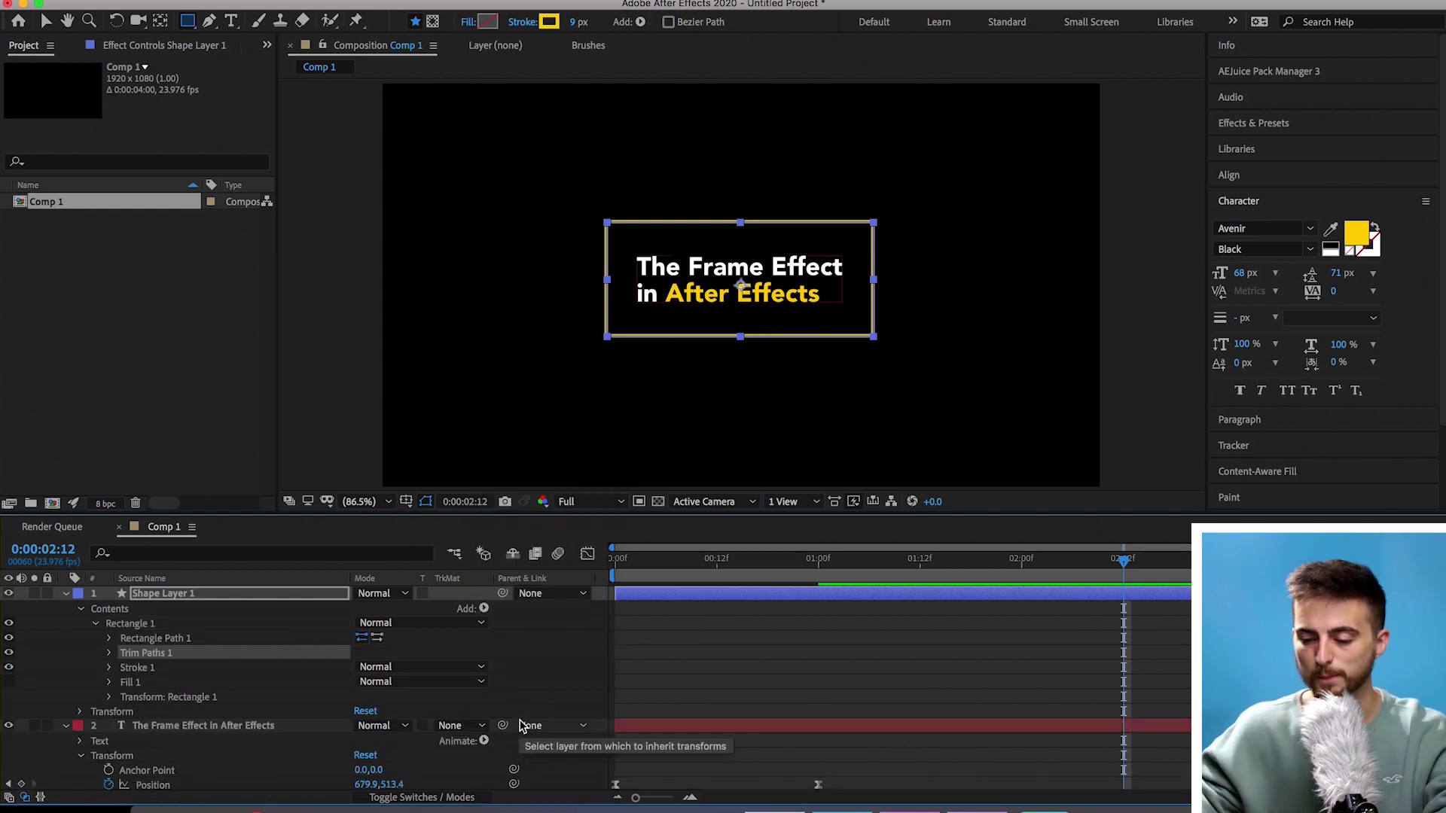
click(110, 654)
click(649, 676)
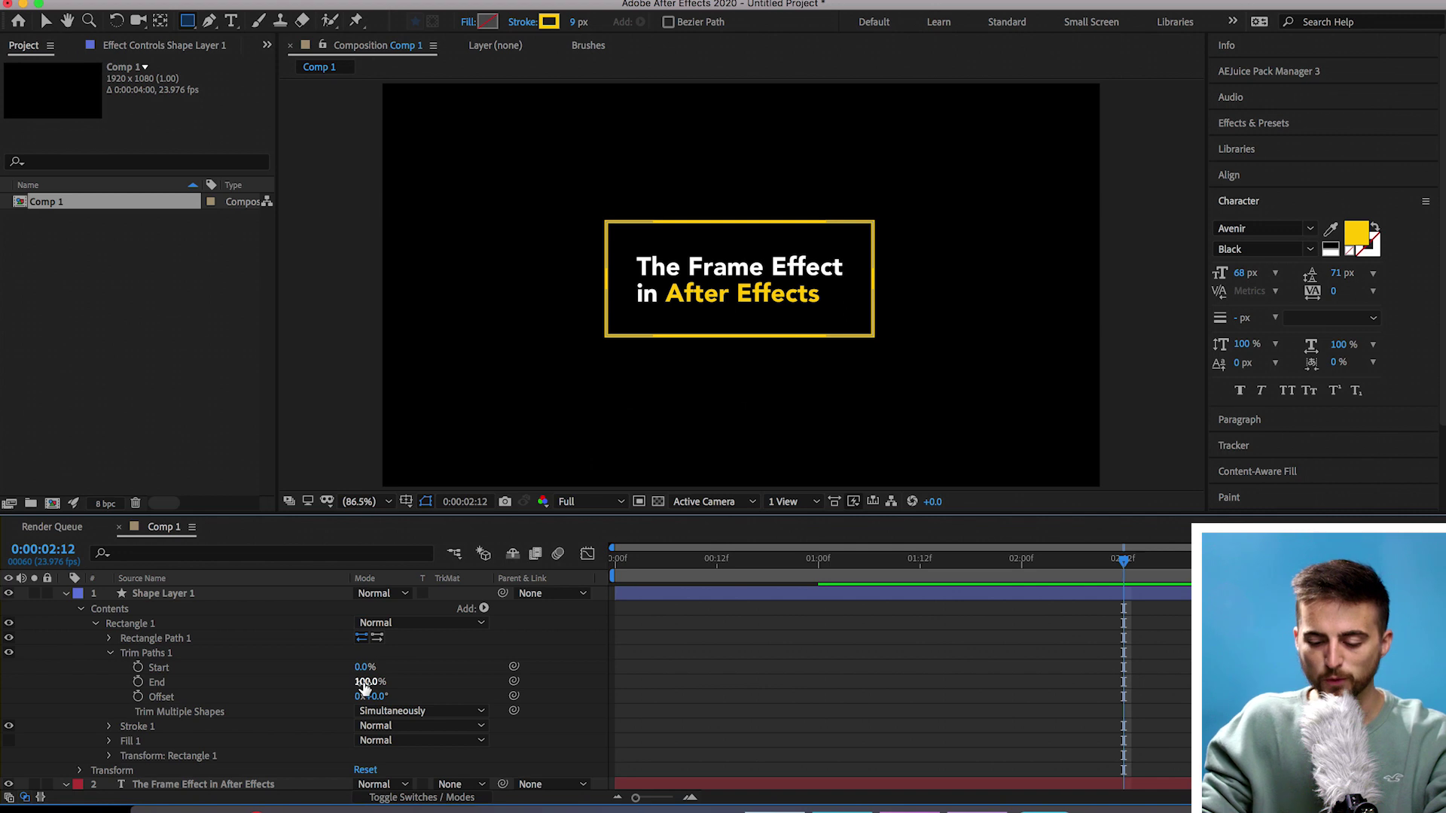
Keyframe Trim Paths End at 0% on frame 0 and 100% at one second
drag(365, 686, 140, 721)
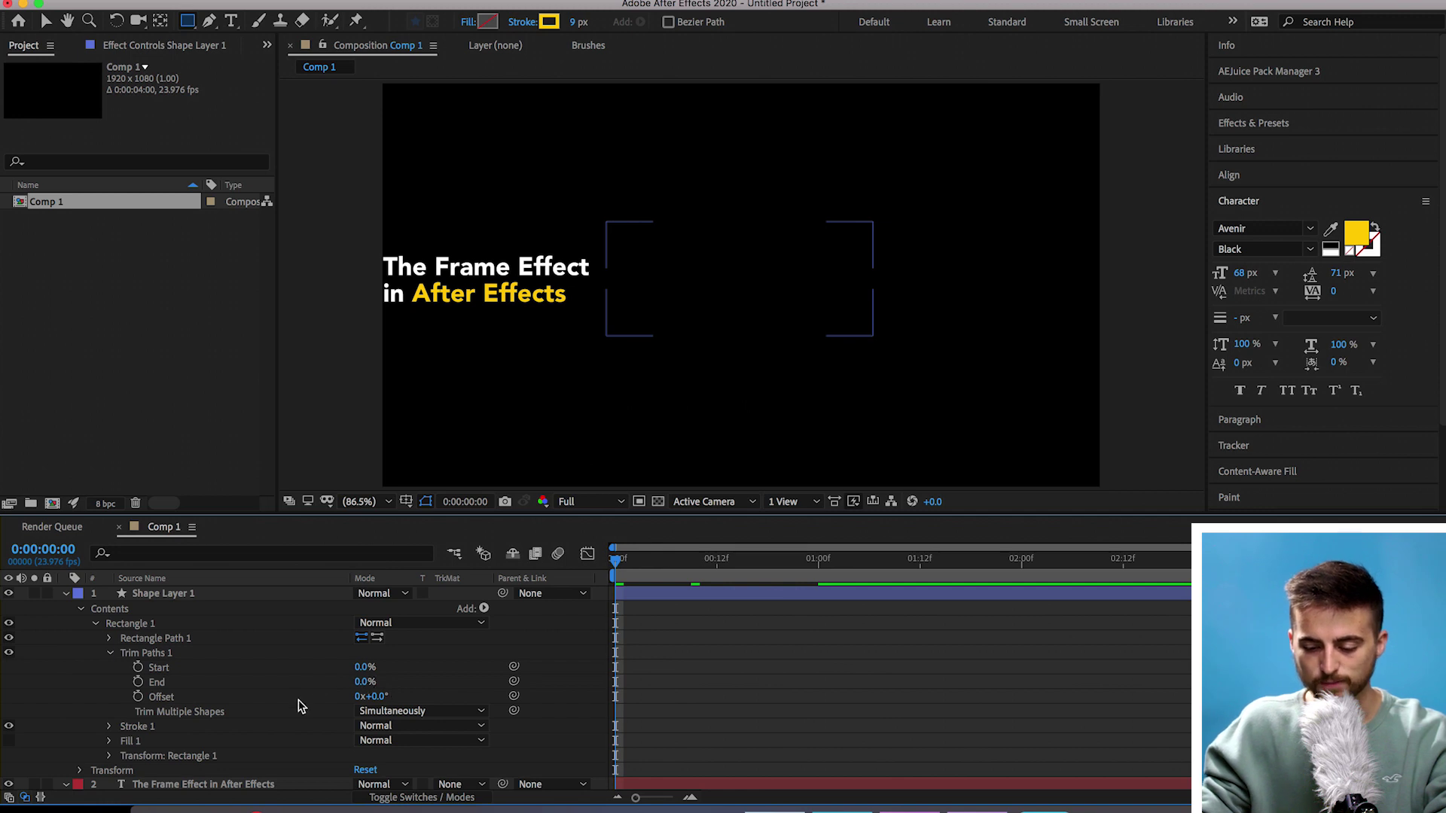
click(139, 683)
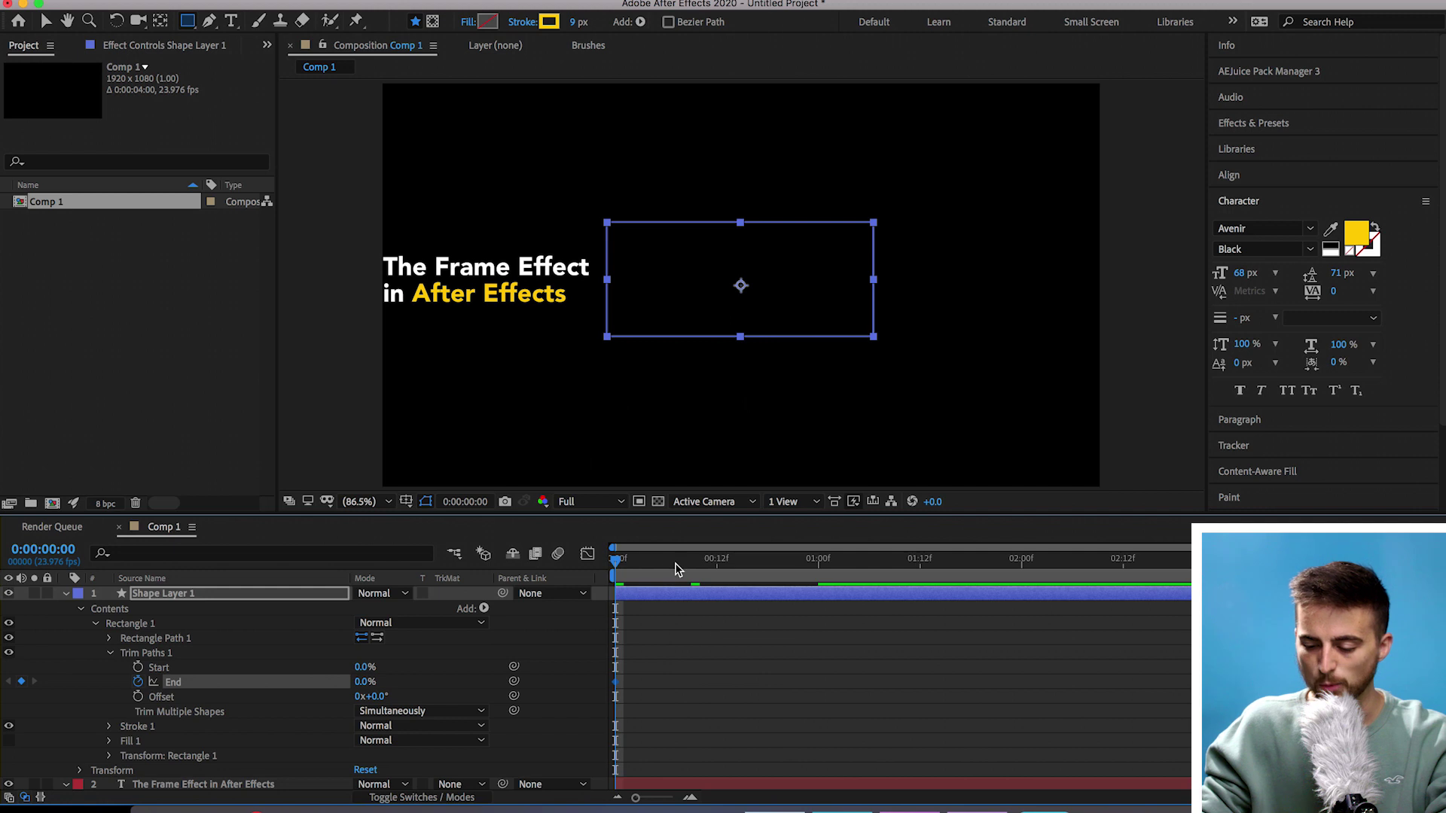
click(799, 570)
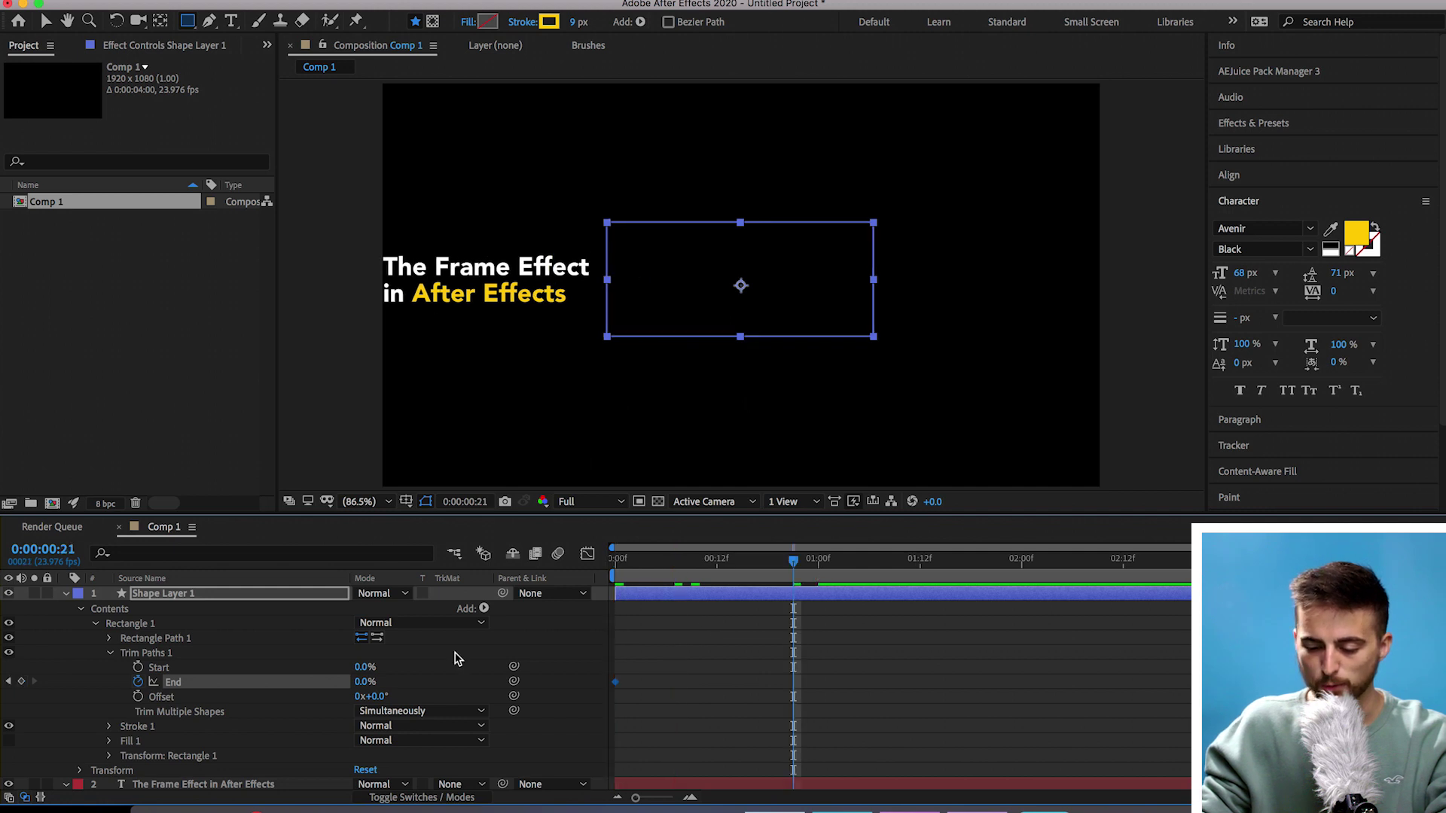
key(Home)
click(362, 683)
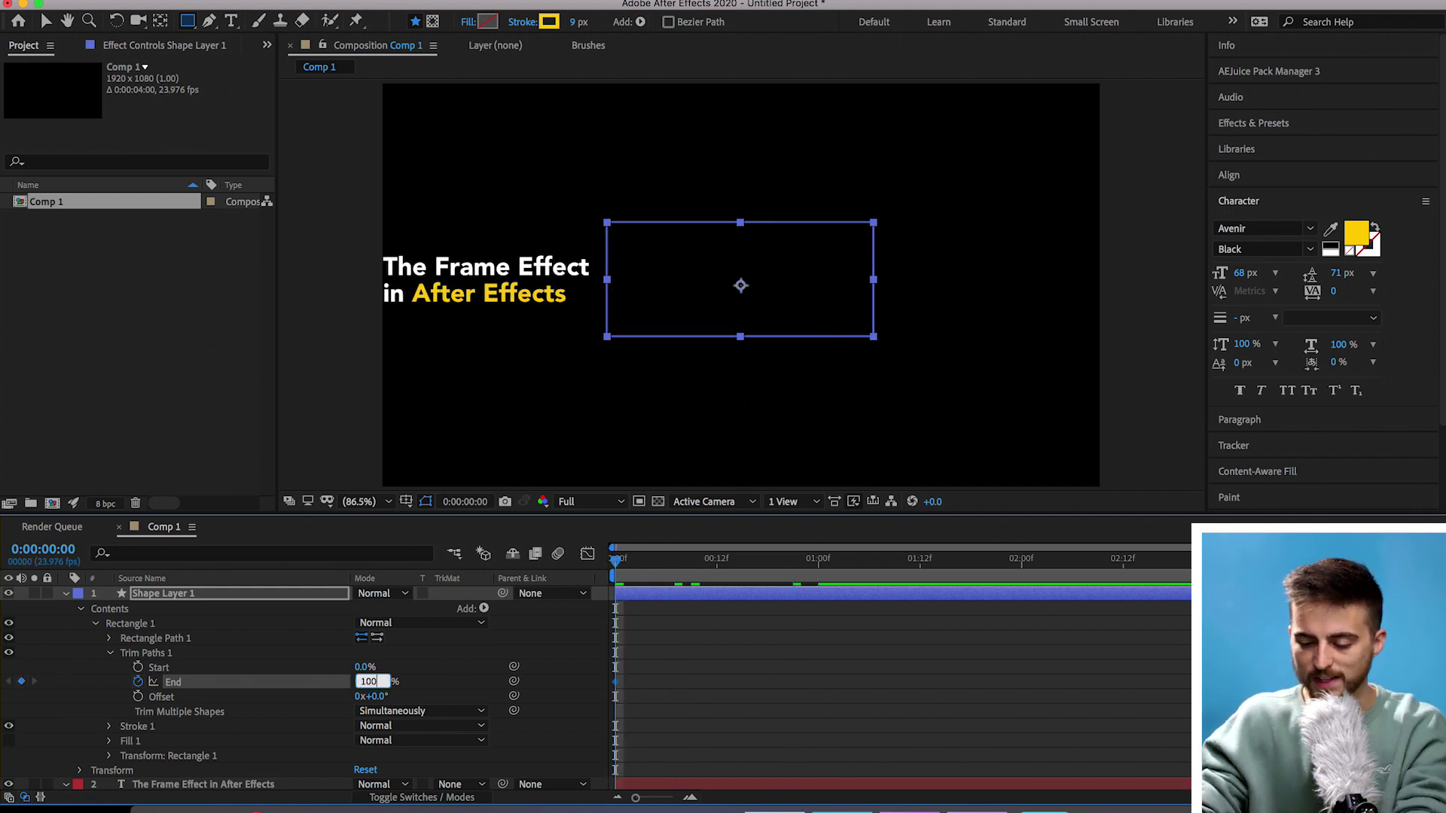
key(Return)
click(767, 685)
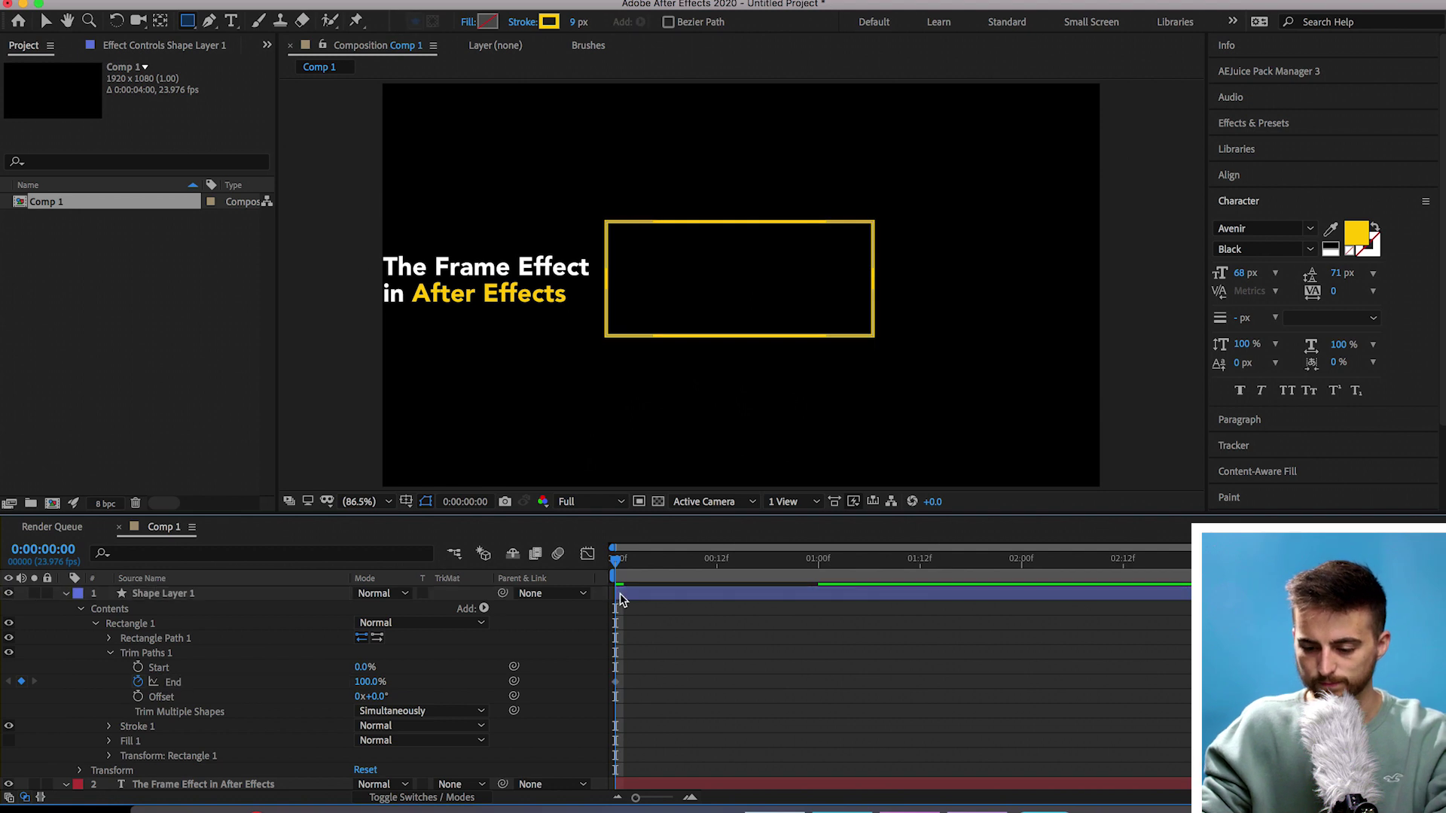
Preview the yellow frame drawing on between the two End keyframes
key(k)
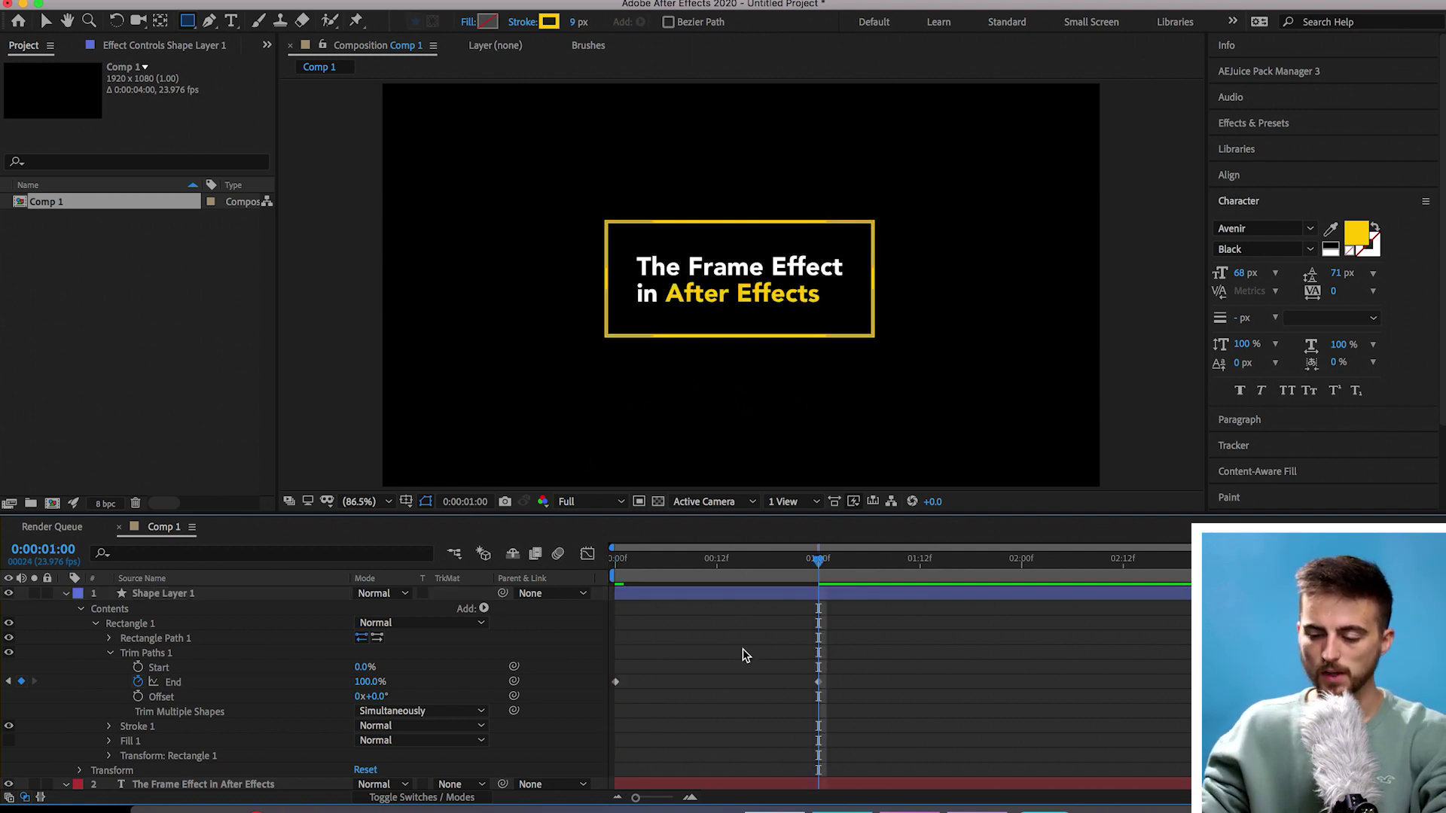
key(j)
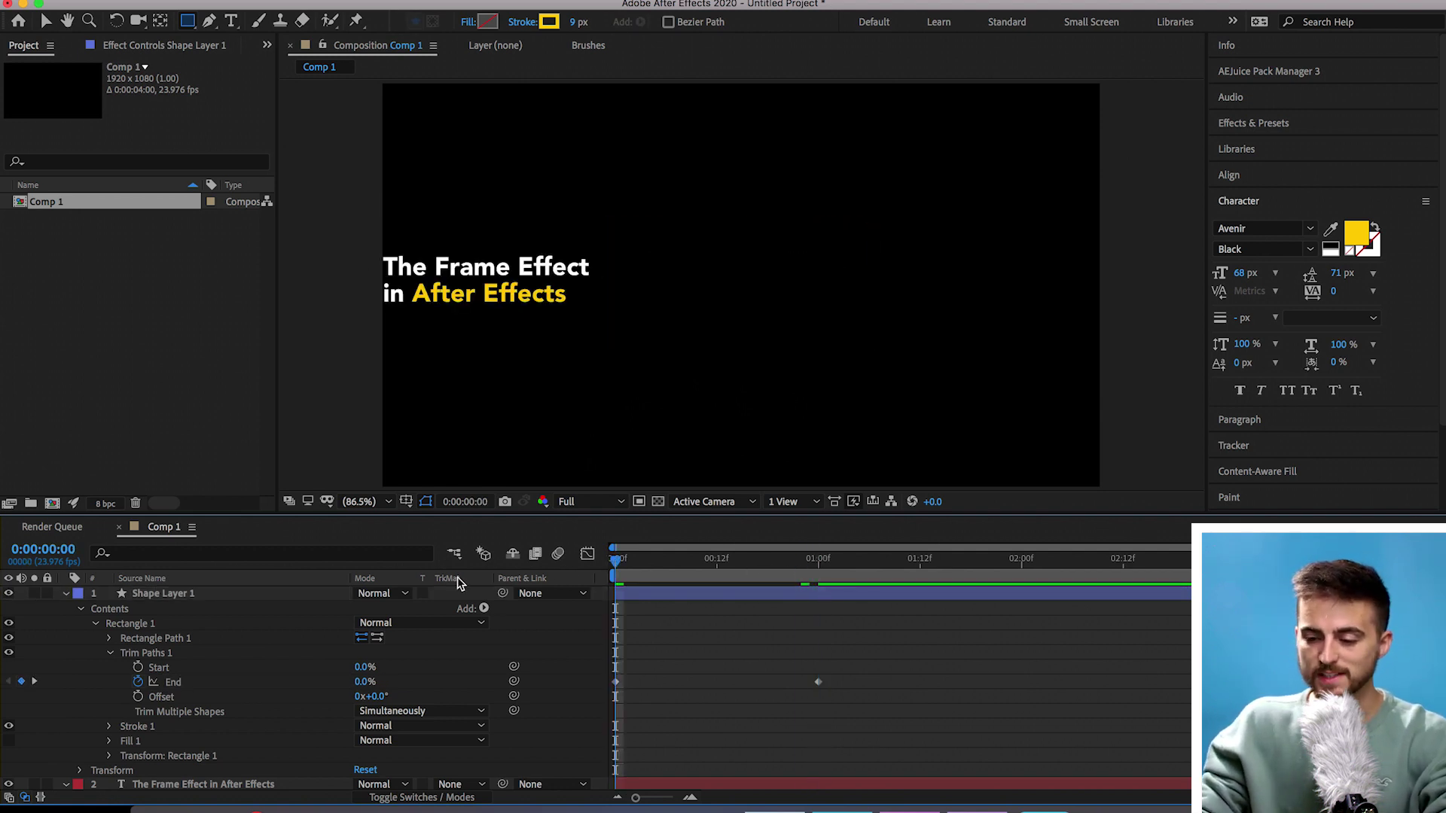
key(space)
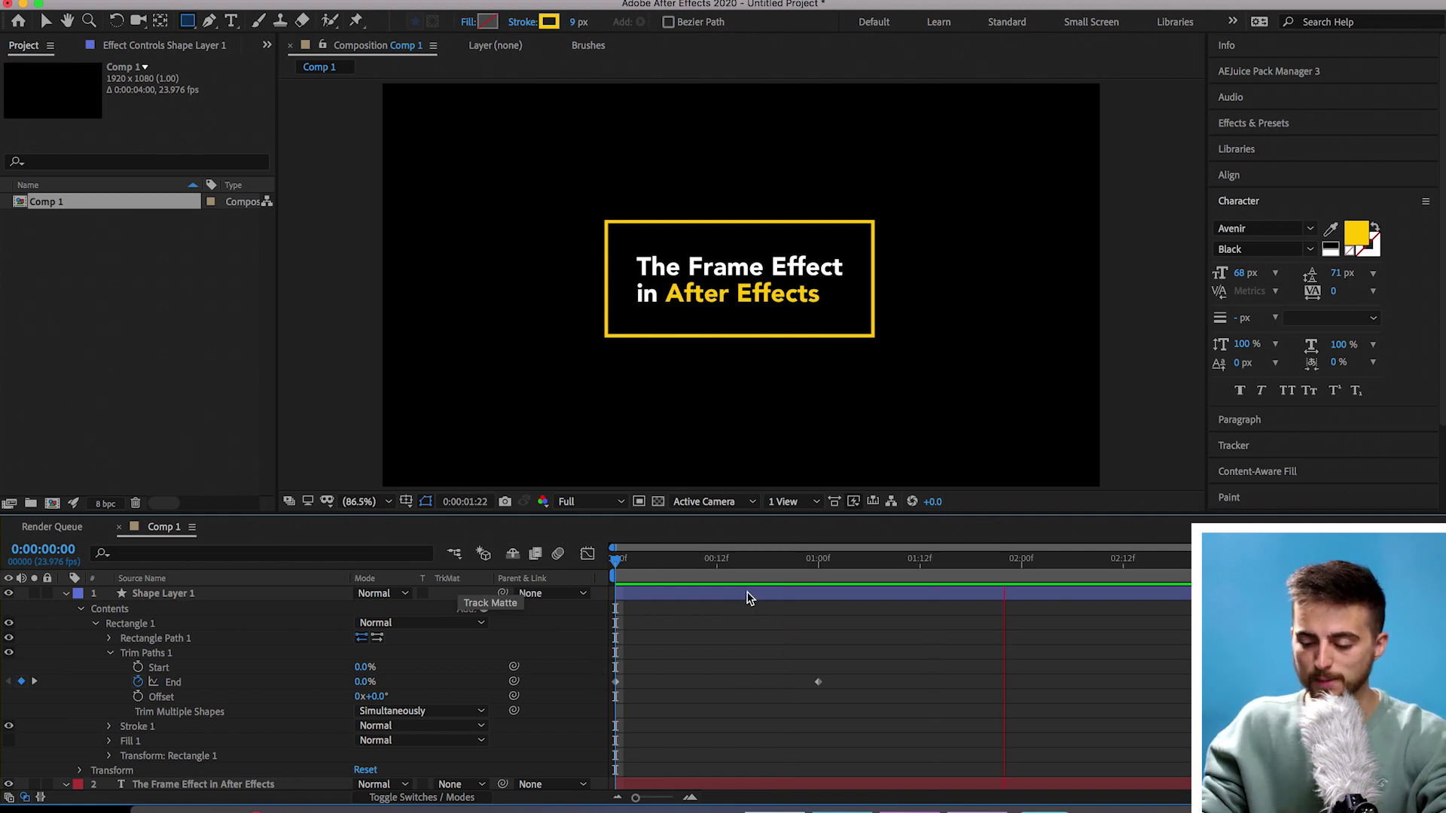
key(space)
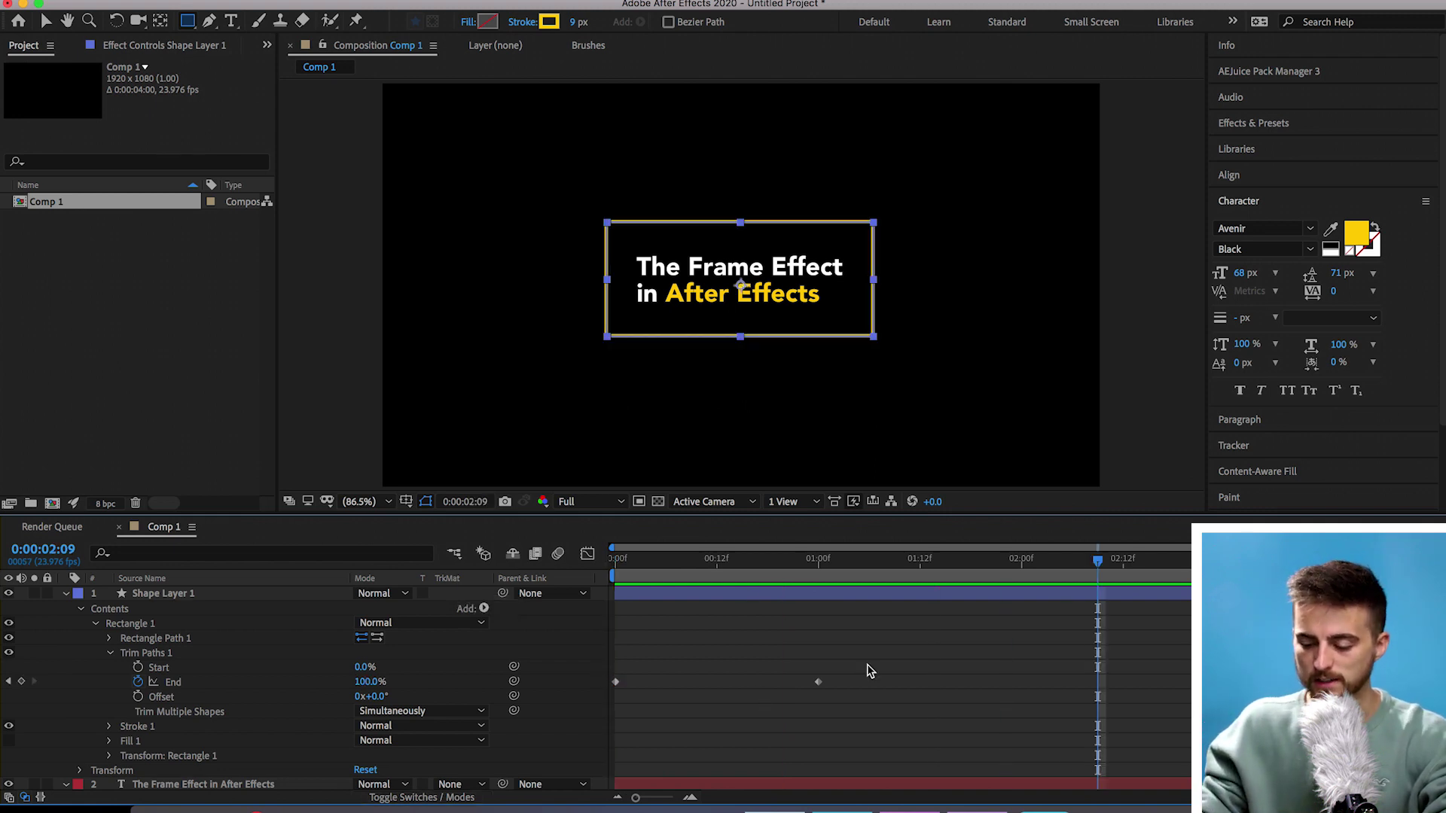
Apply Easy Ease In to both Trim Paths End keyframes
drag(868, 666, 580, 708)
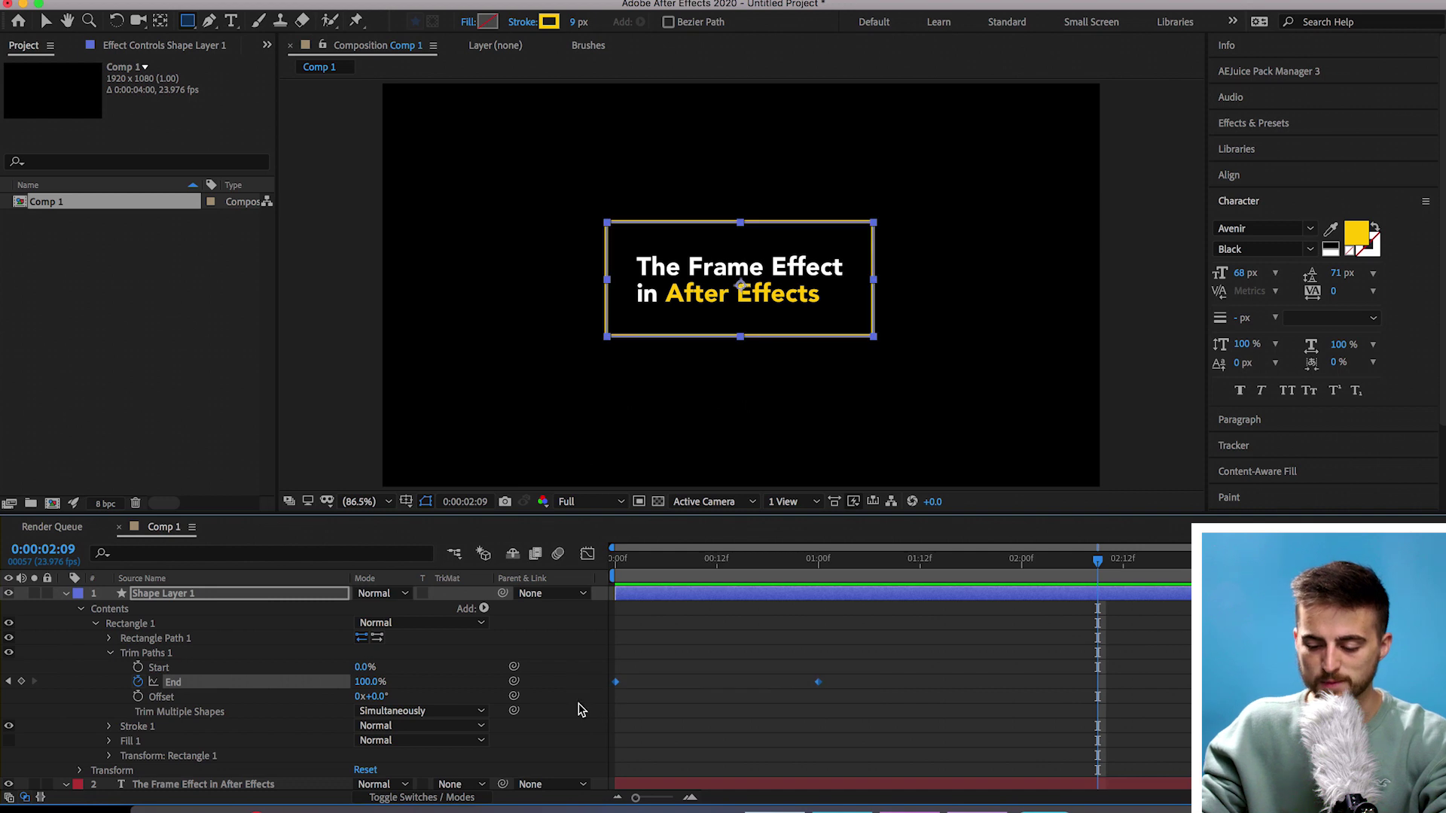
right_click(820, 684)
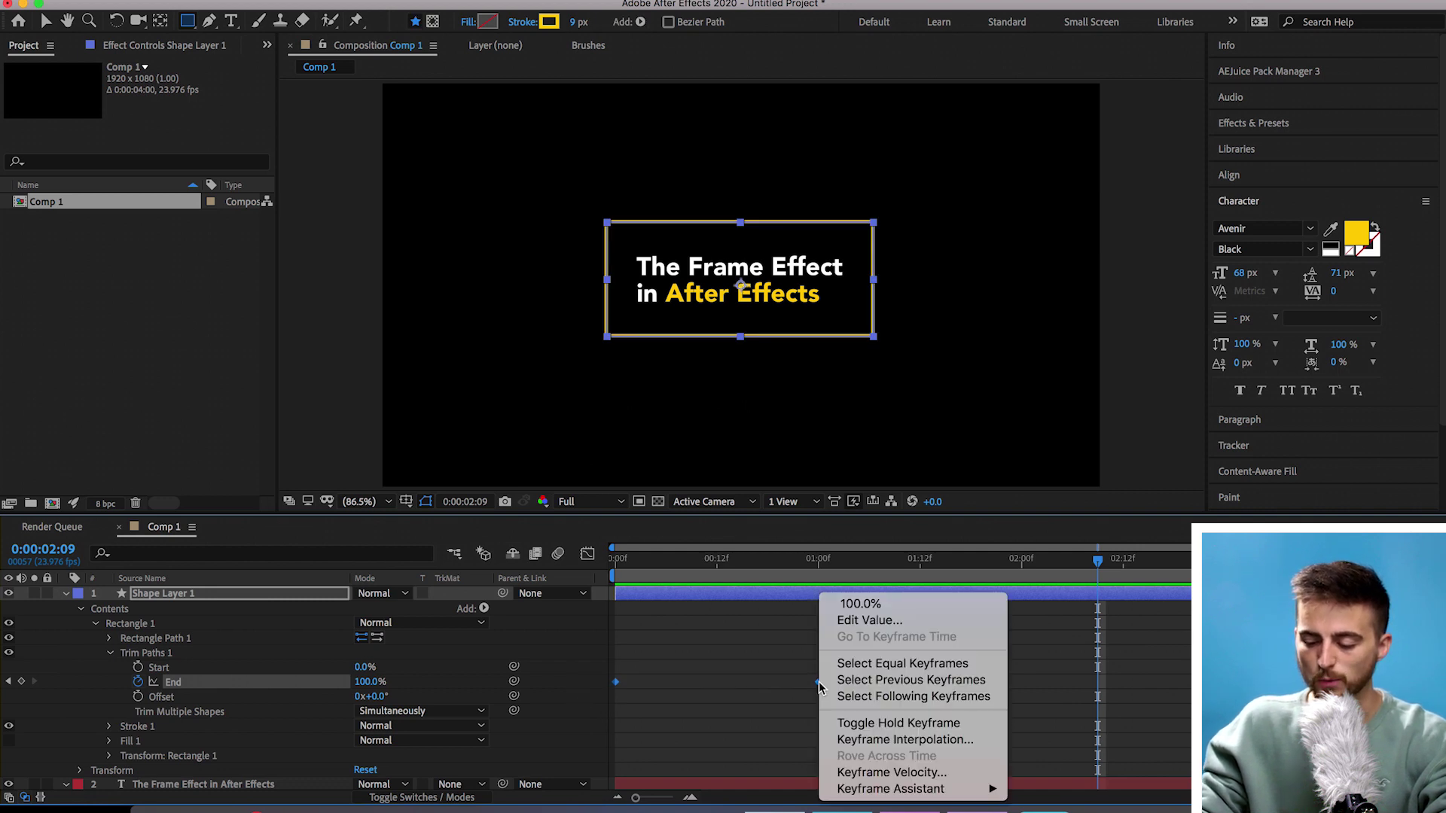
mouse_move(964, 789)
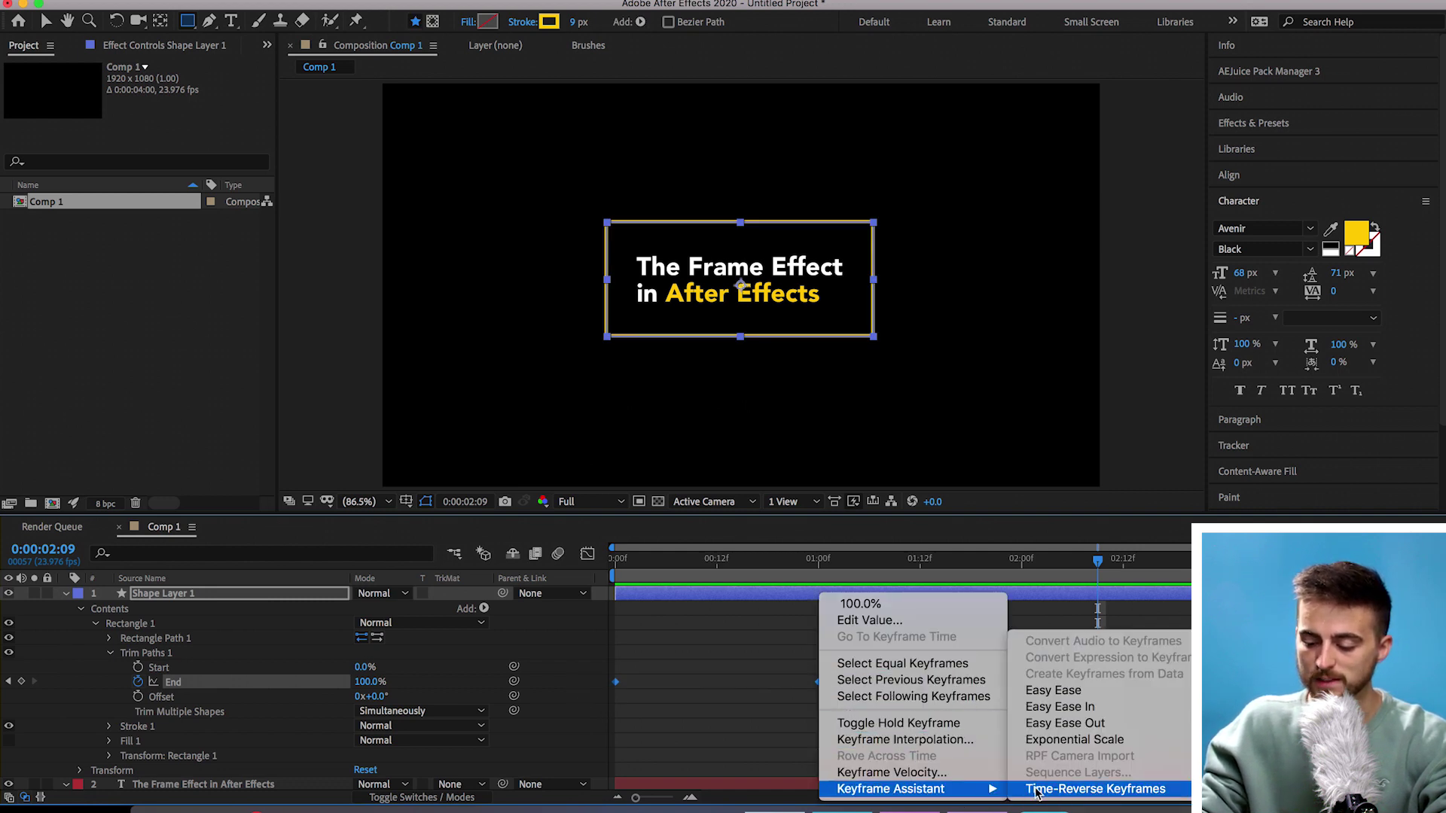
click(1085, 708)
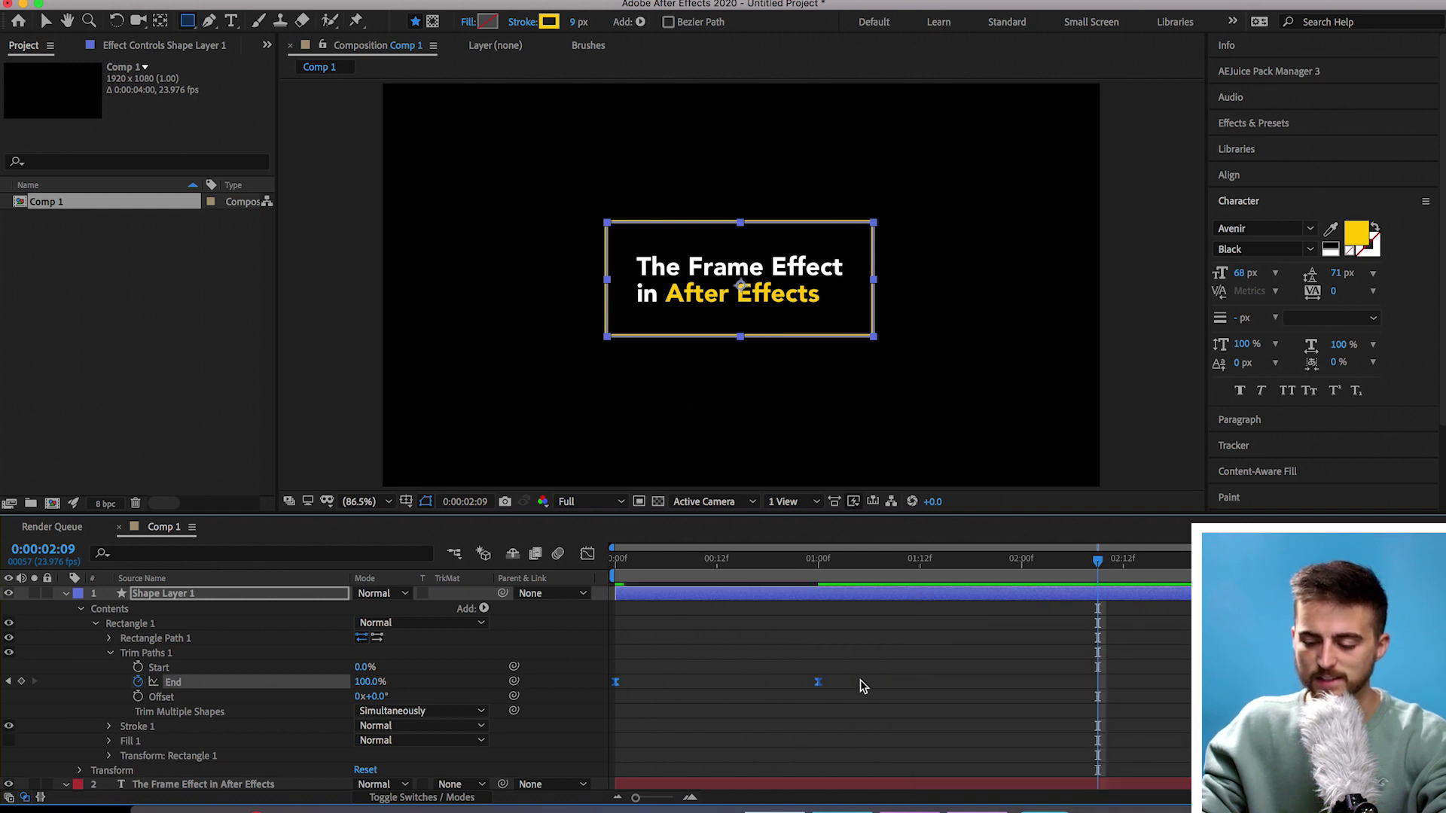
click(788, 668)
scroll(773, 665, down, 2)
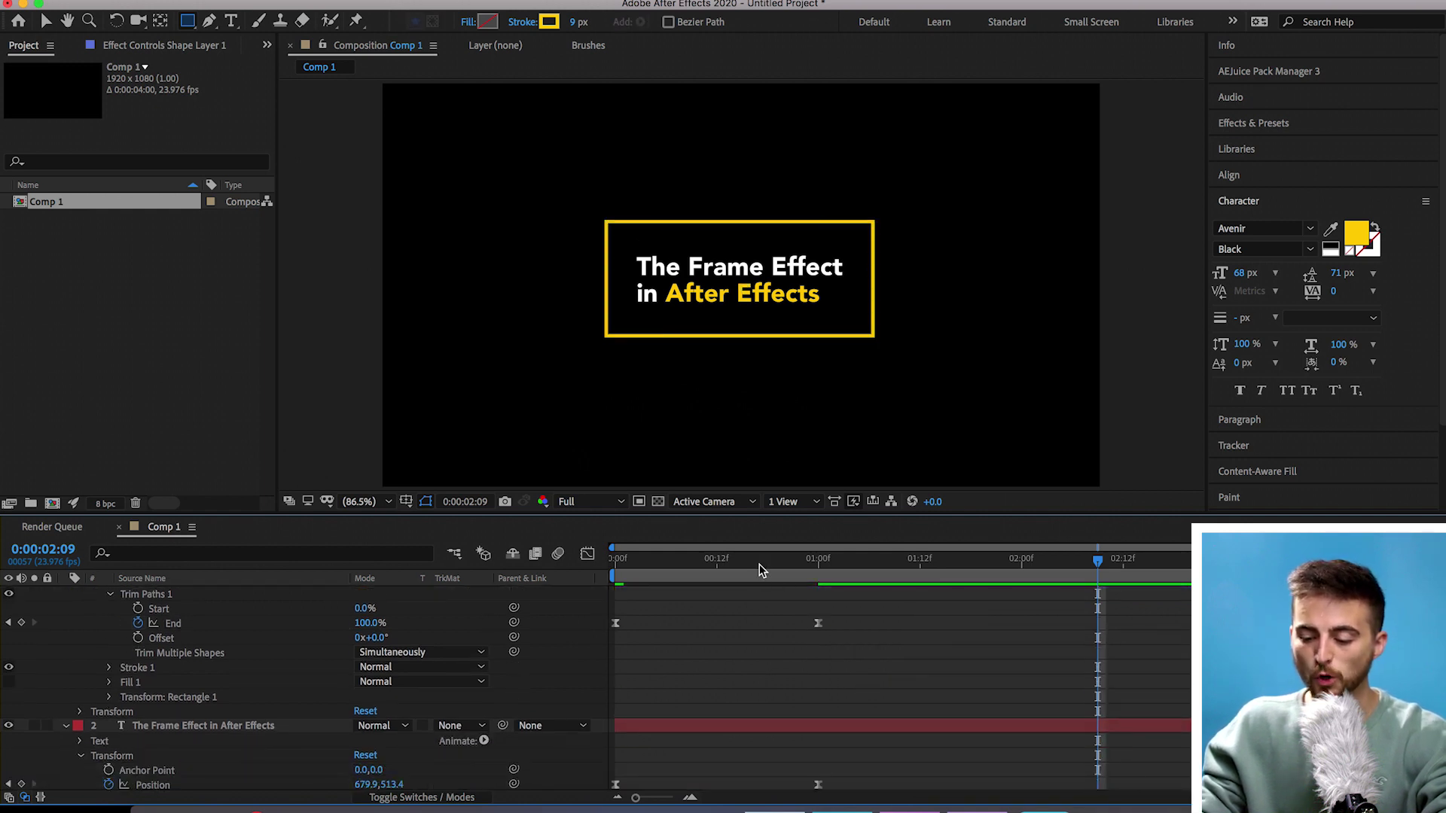
Select the title's two Position keyframes and preview the slide-in animation
drag(759, 563, 692, 570)
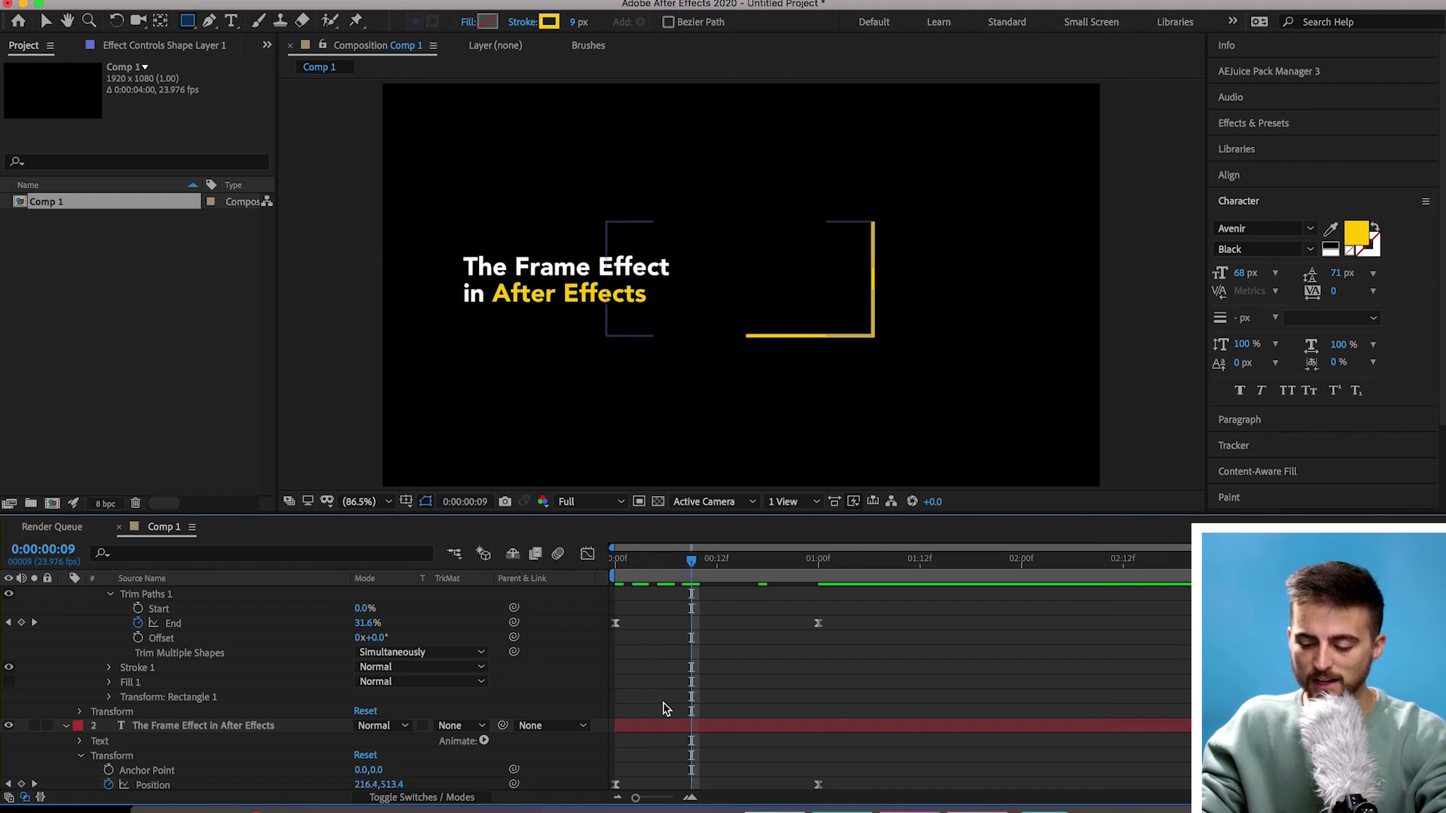
scroll(637, 729, down, 3)
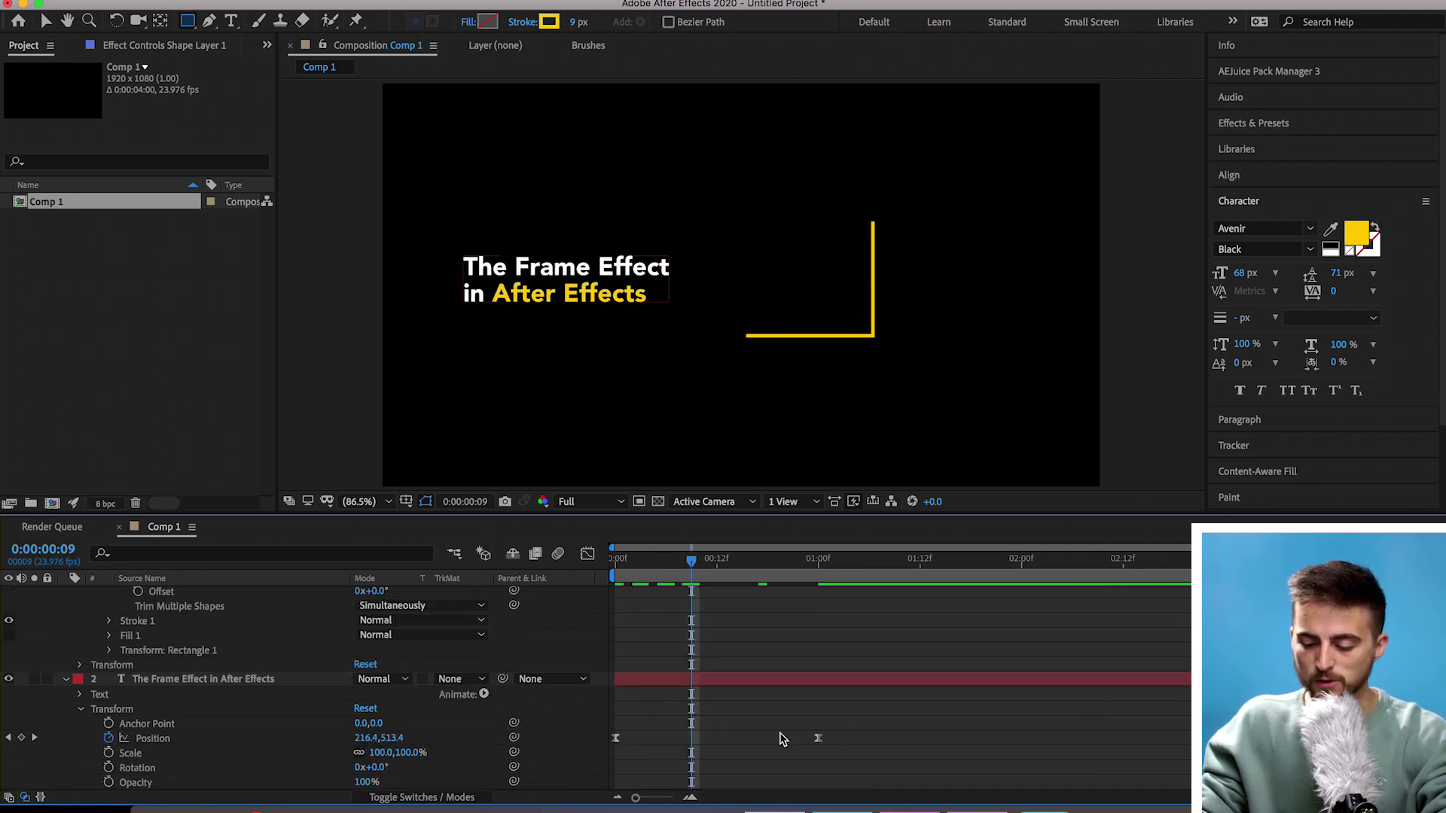
drag(858, 725, 928, 739)
key(space)
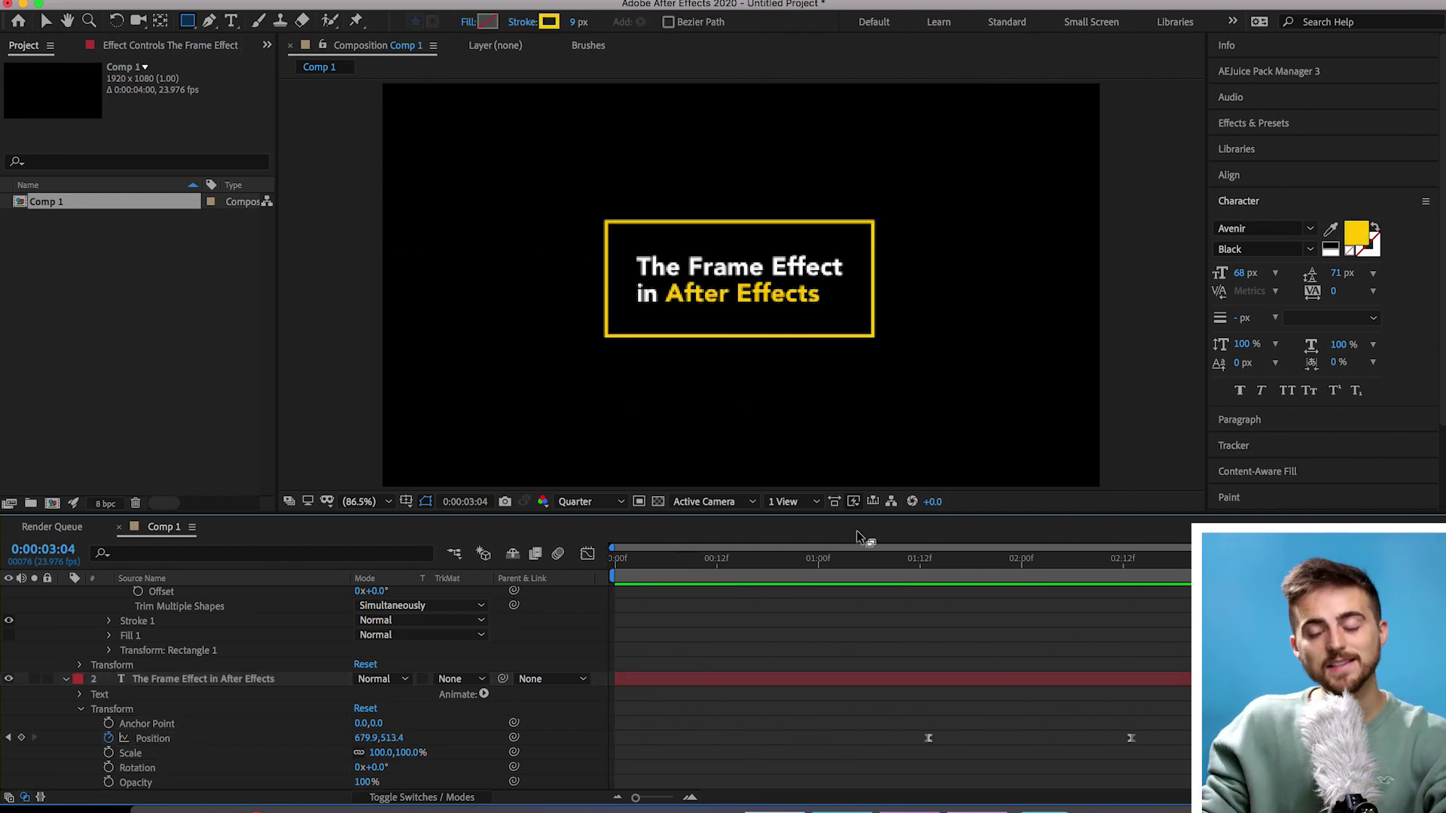
key(space)
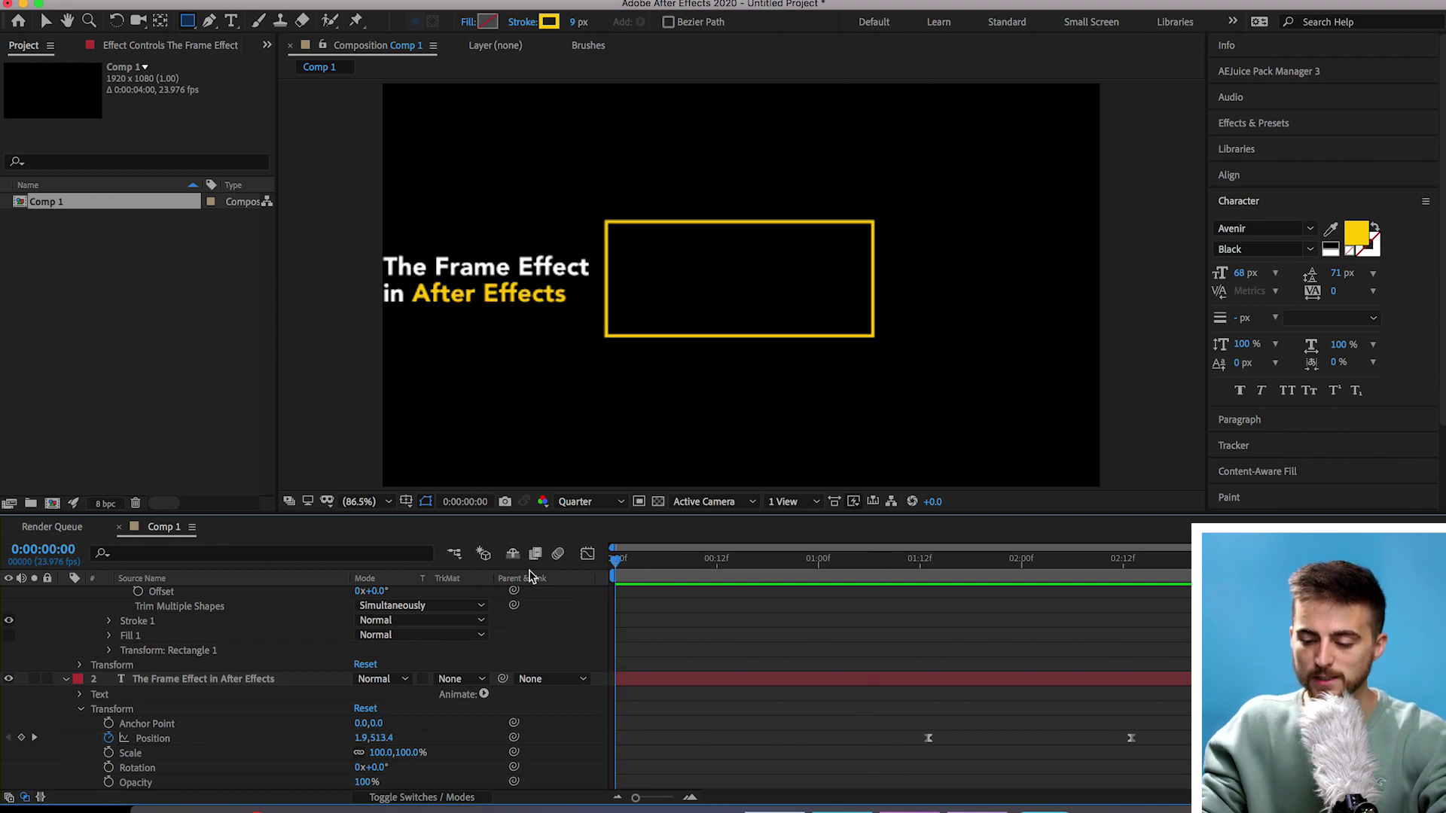
key(space)
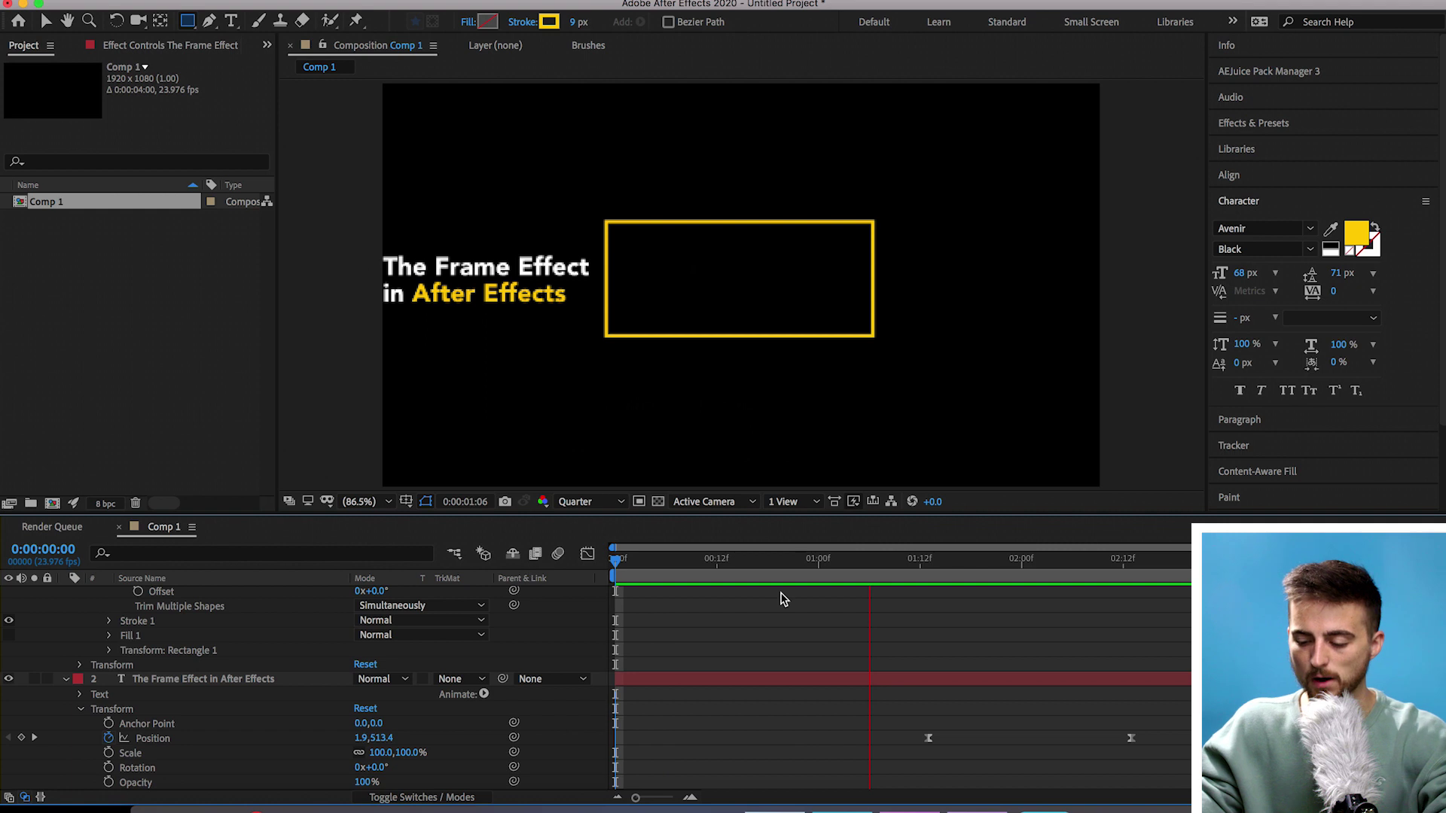
Park the playhead on the final Position keyframe at 0:00:02:13 and select the title layer
click(1139, 574)
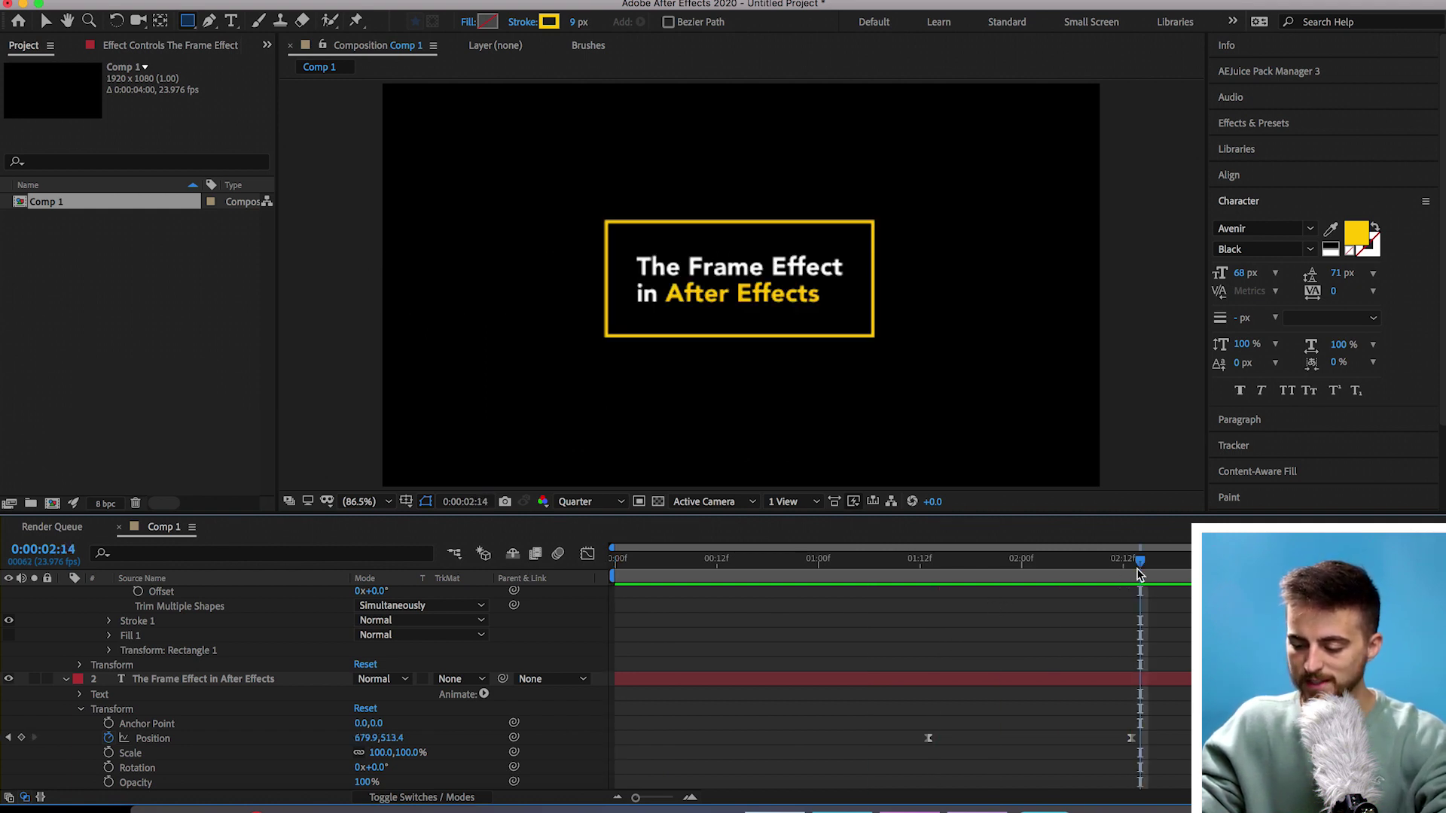
click(1131, 566)
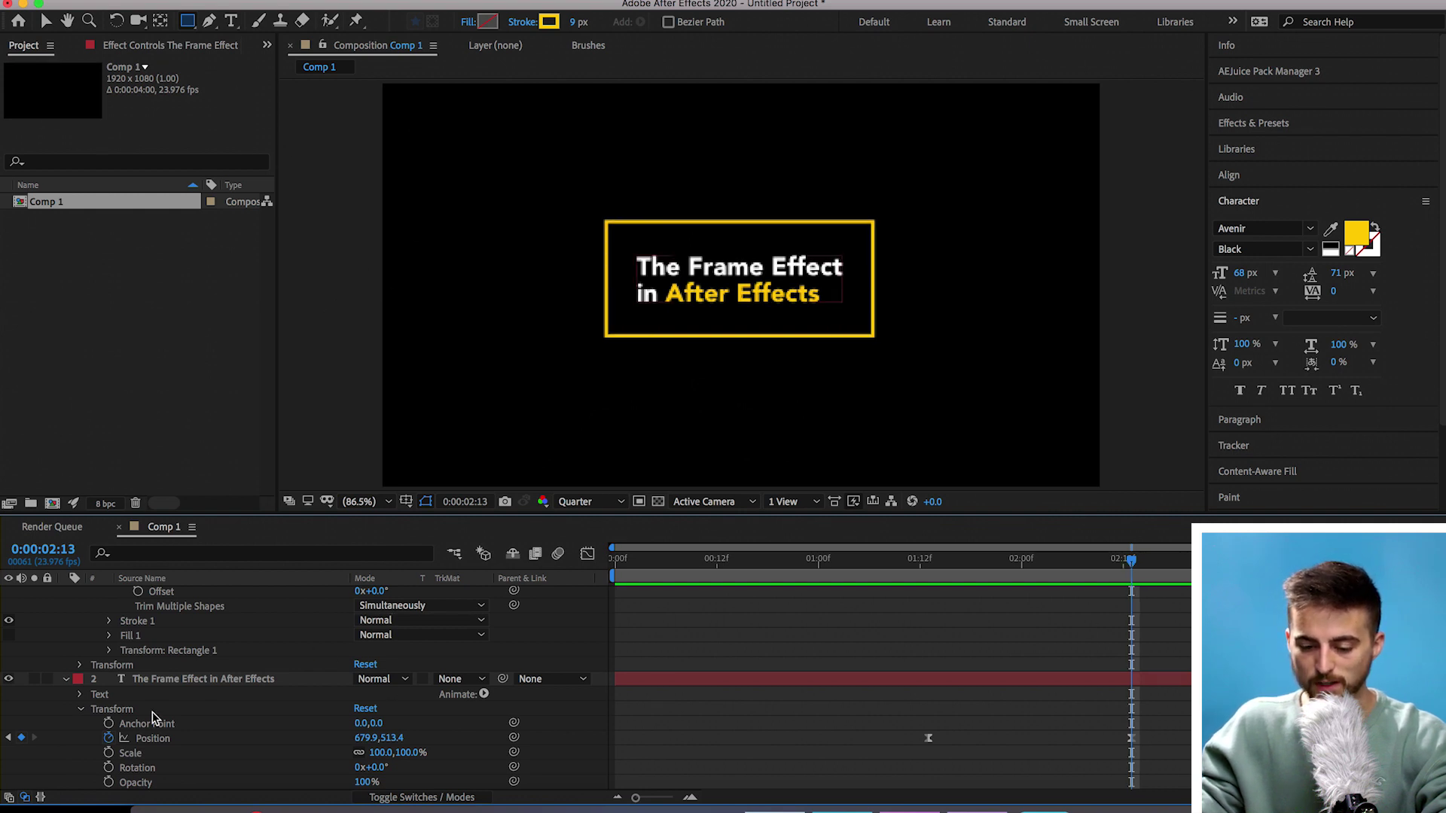
click(172, 679)
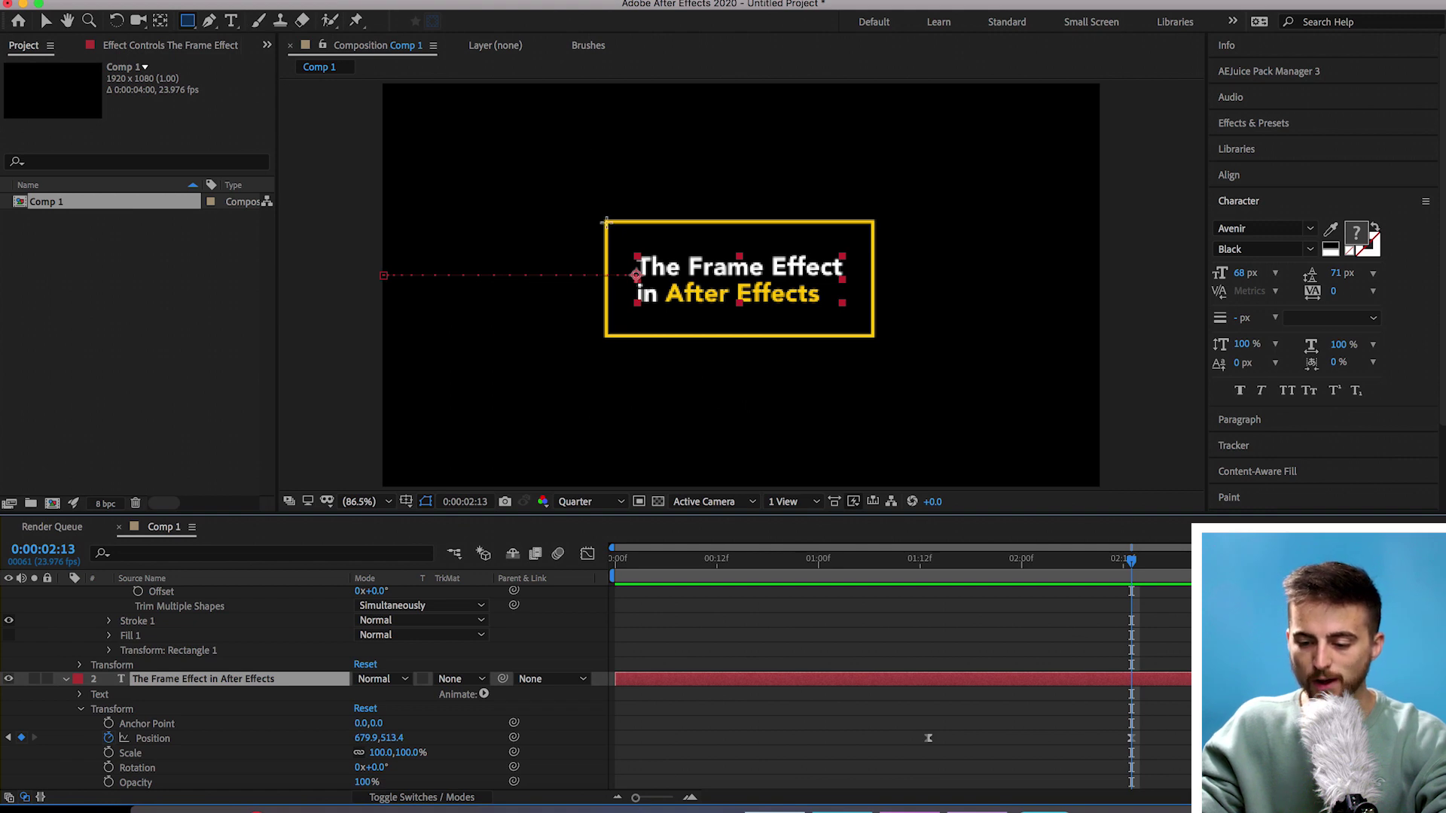
Draw a rectangle mask around the title text and set a Mask Path keyframe
drag(605, 222, 877, 338)
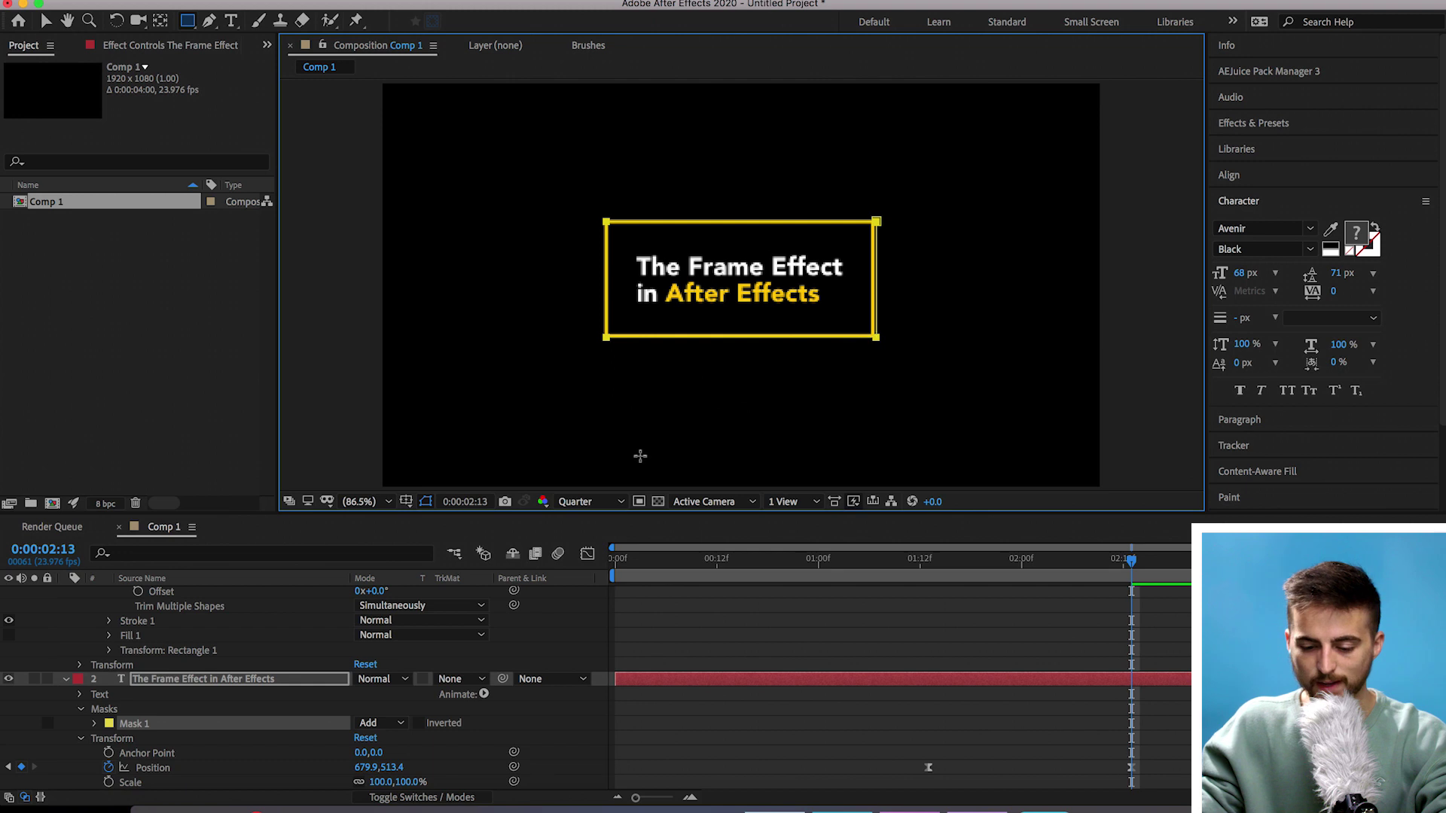
click(95, 724)
click(124, 738)
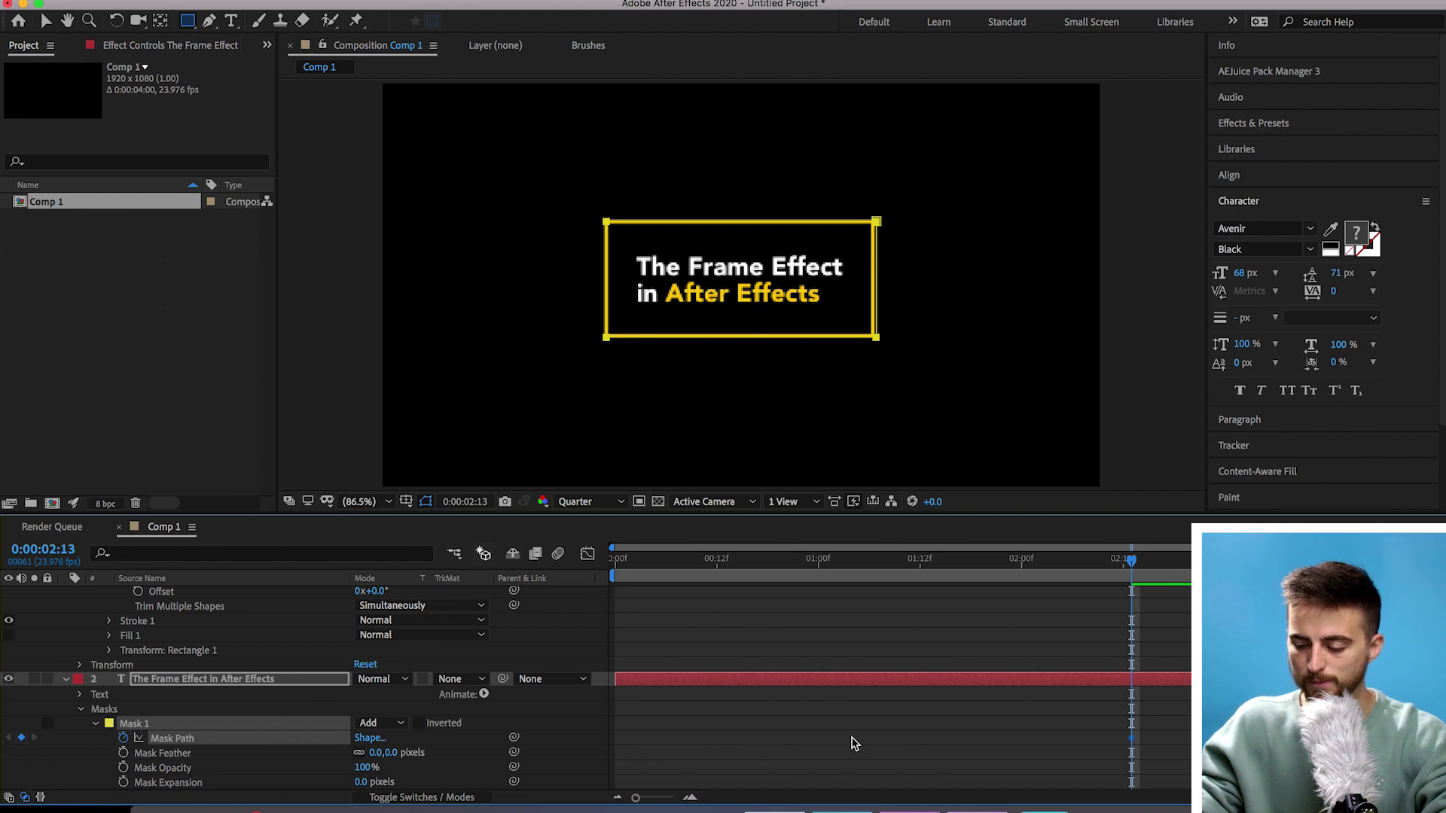
scroll(854, 744, down, 5)
At 0:00:01:13, move the mask right into the yellow frame, hiding the text
click(938, 565)
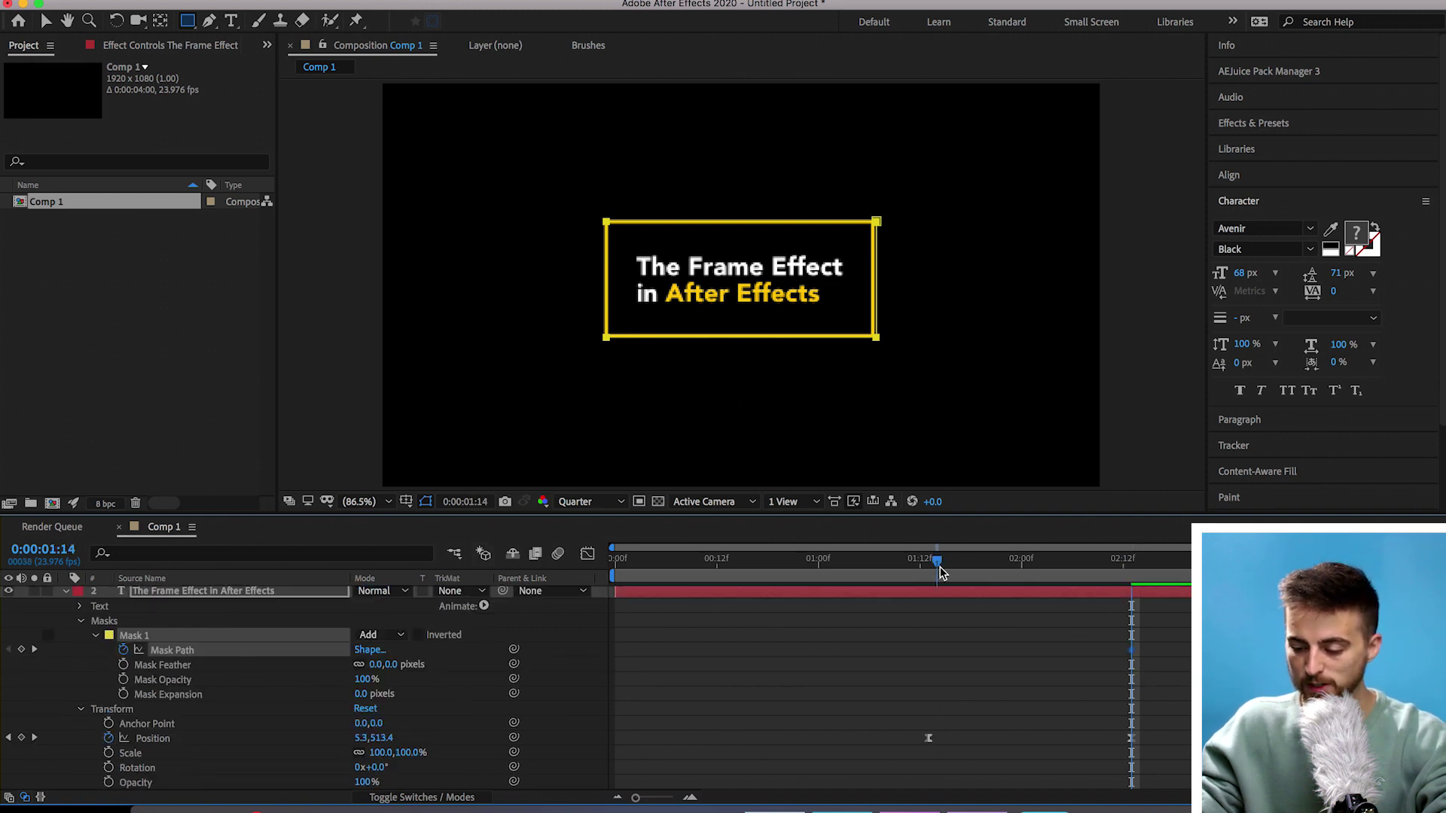
click(930, 566)
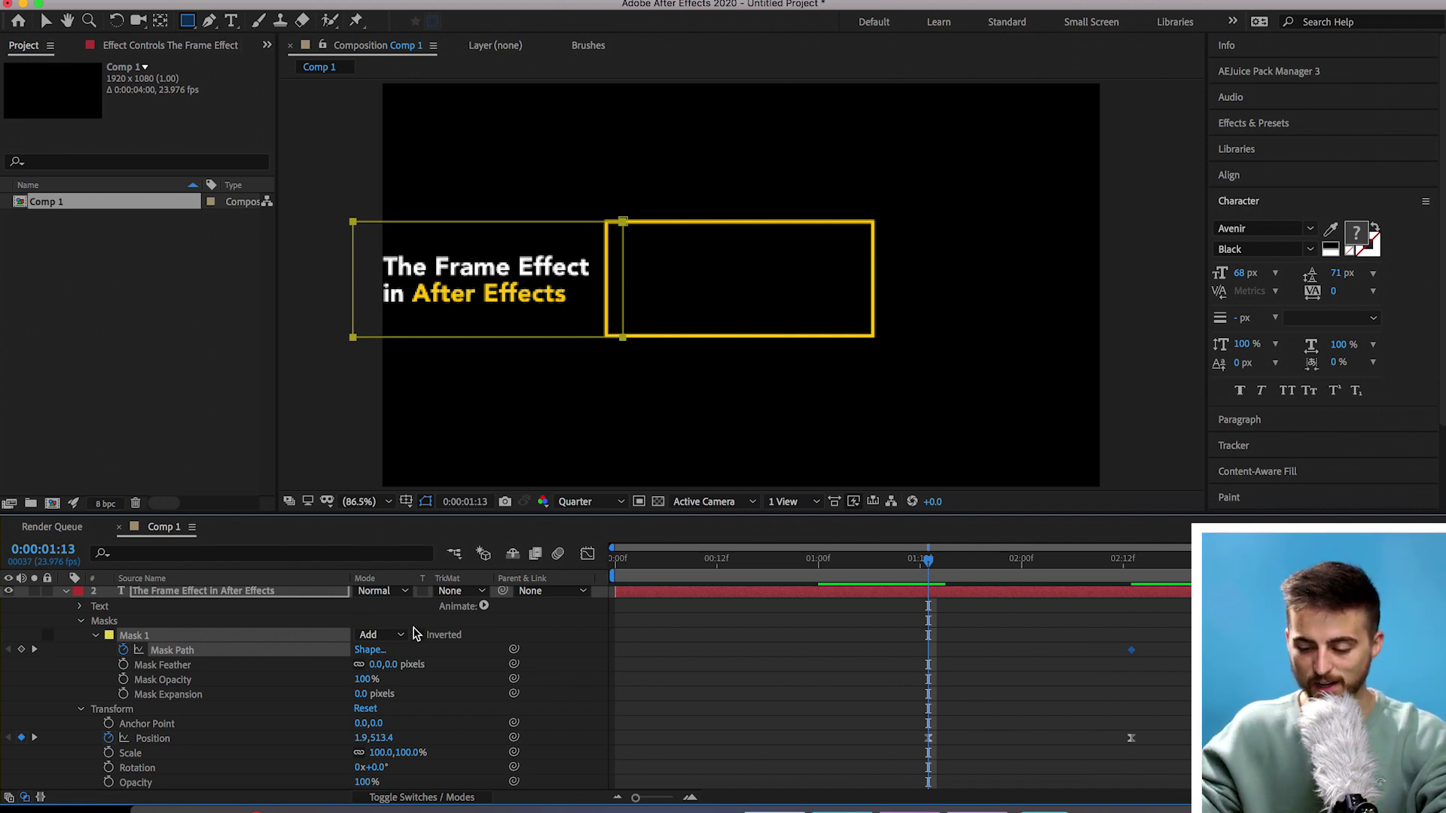
click(876, 698)
click(136, 637)
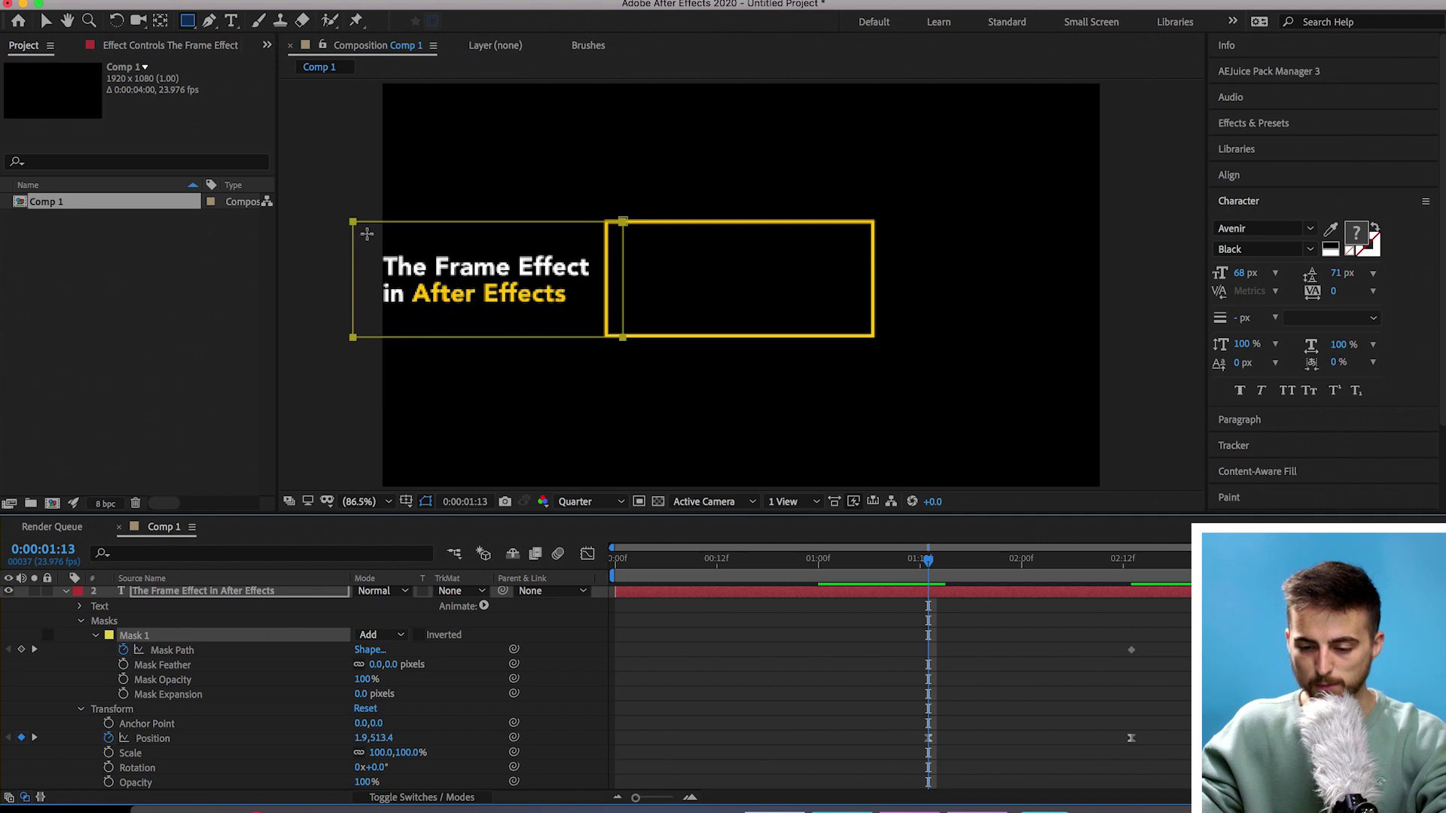
click(46, 21)
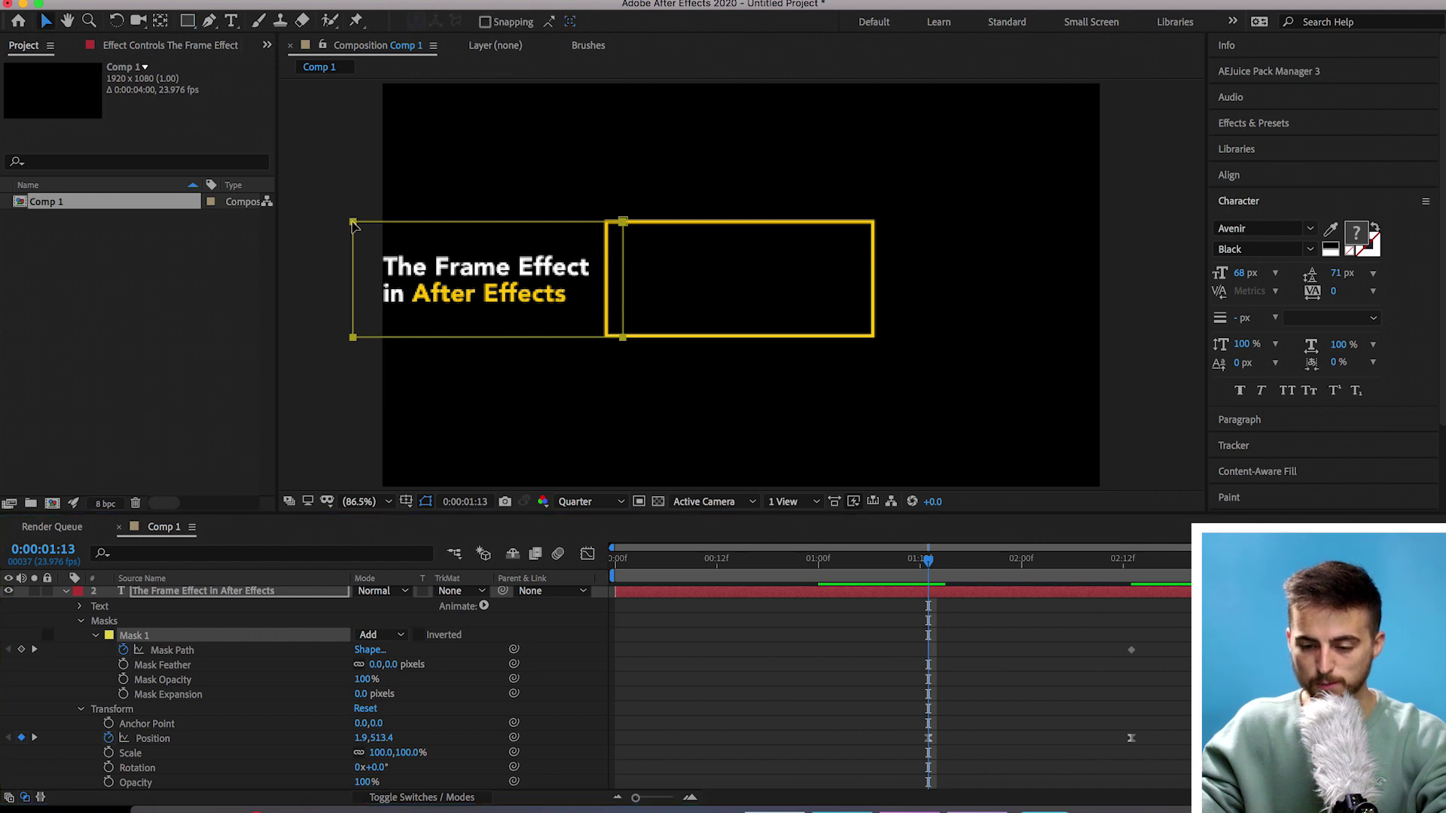
click(458, 224)
drag(458, 224, 612, 225)
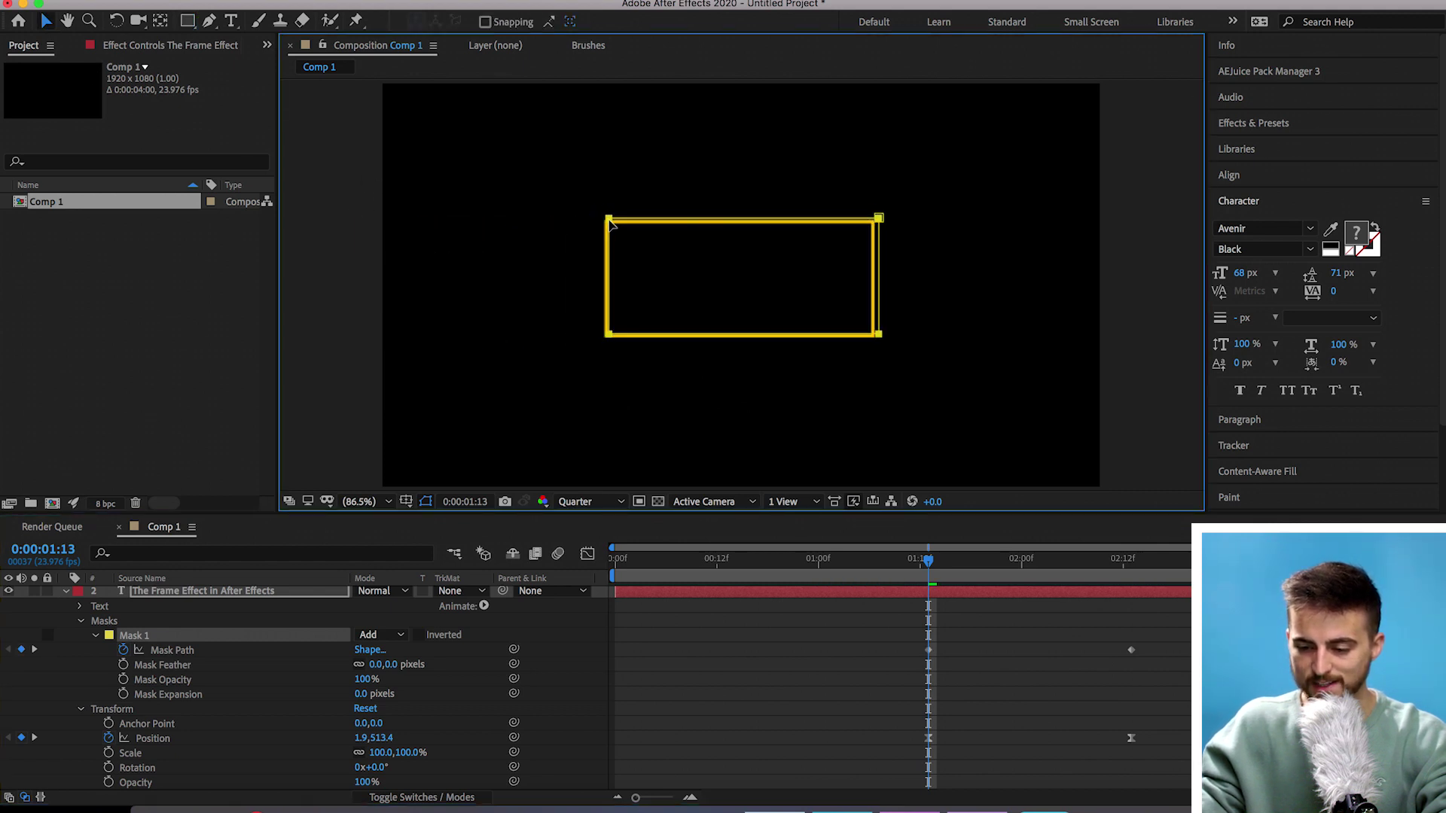
click(882, 637)
Preview the text reveal and shift the second Mask Path keyframe later
key(space)
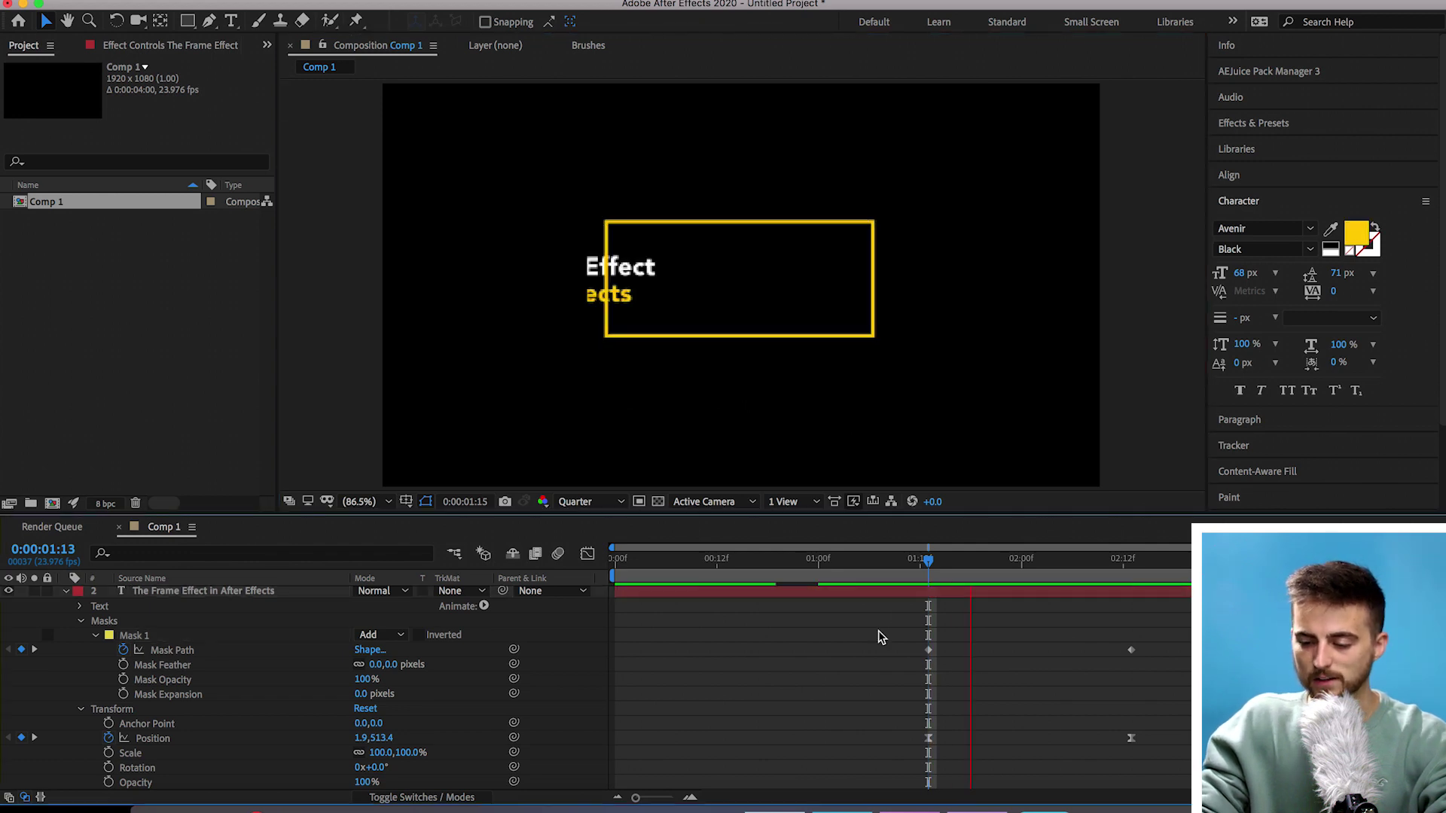
key(space)
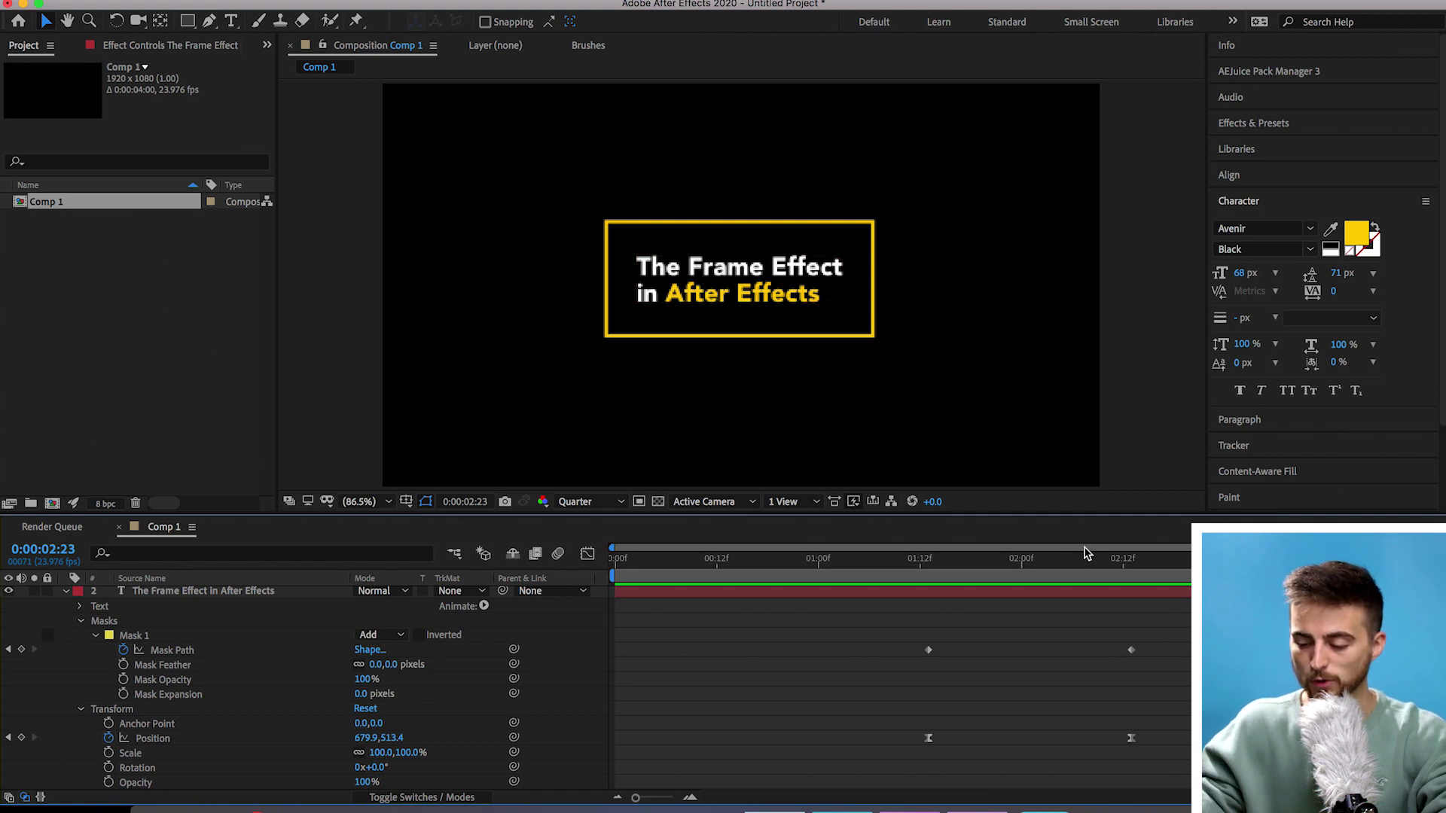
drag(1021, 565, 1003, 566)
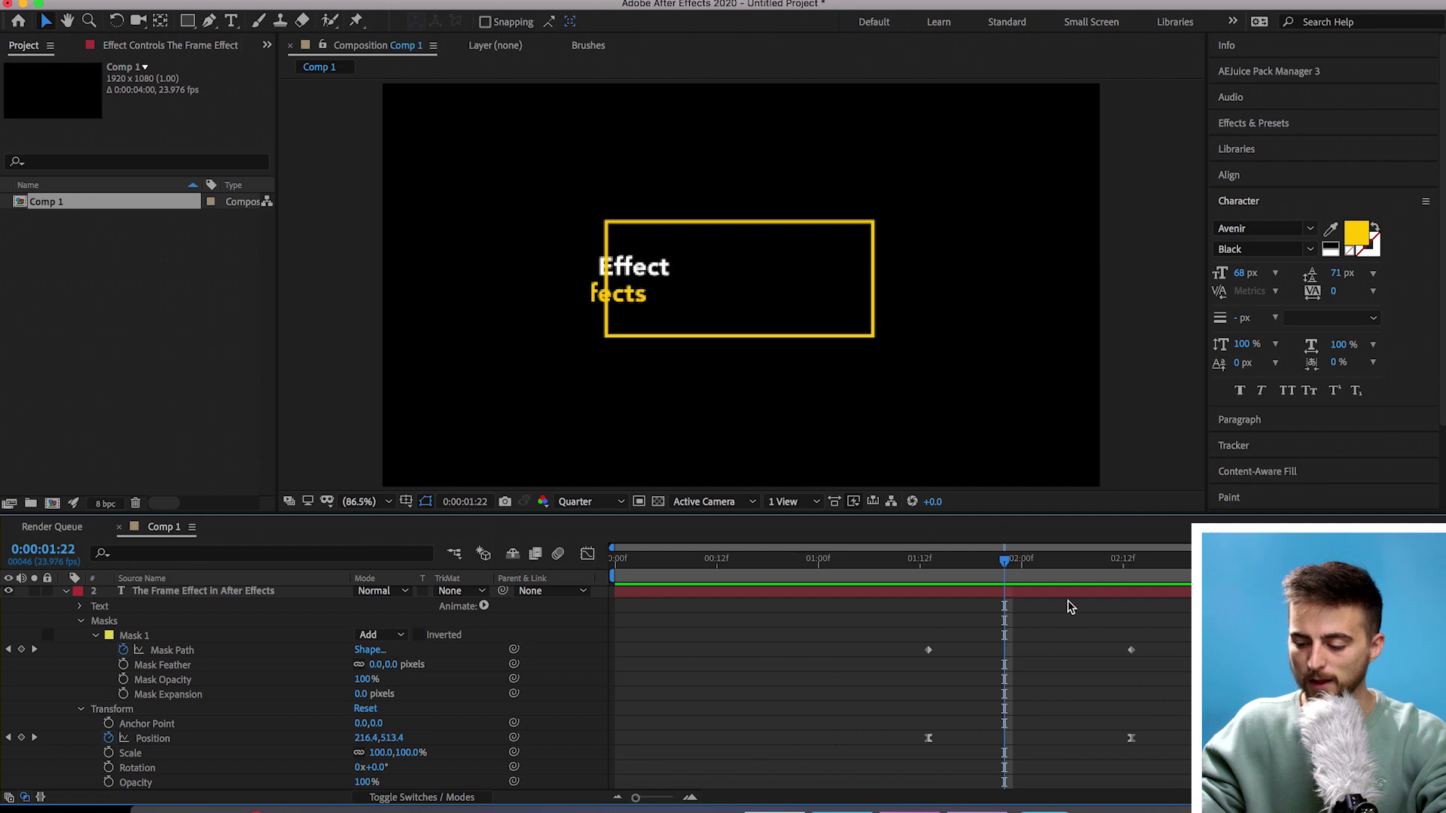
drag(1130, 649, 1165, 646)
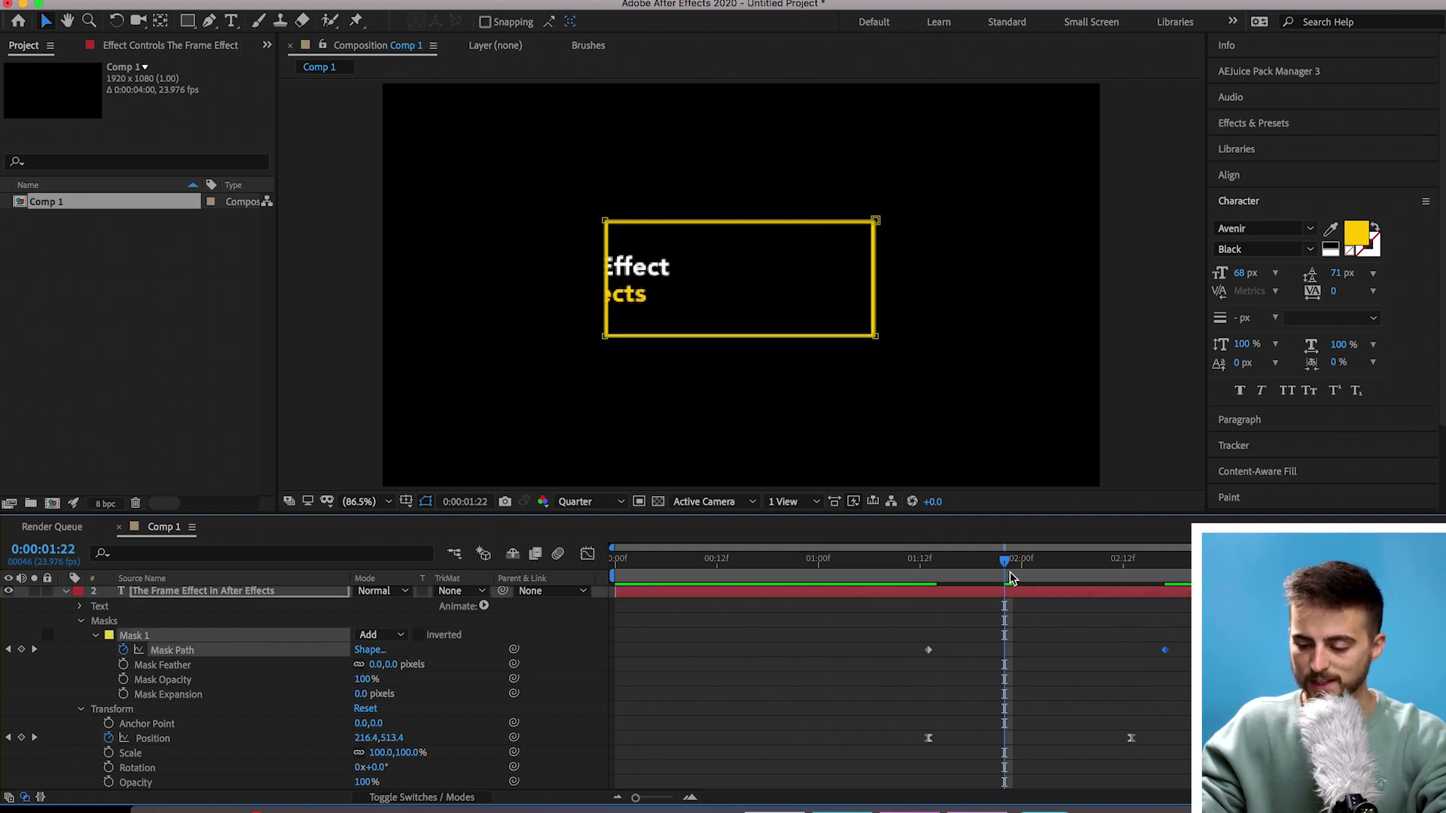
Nudge the mask right at 0:00:01:21 and left at 0:00:02:06 to match the frame edge
click(920, 571)
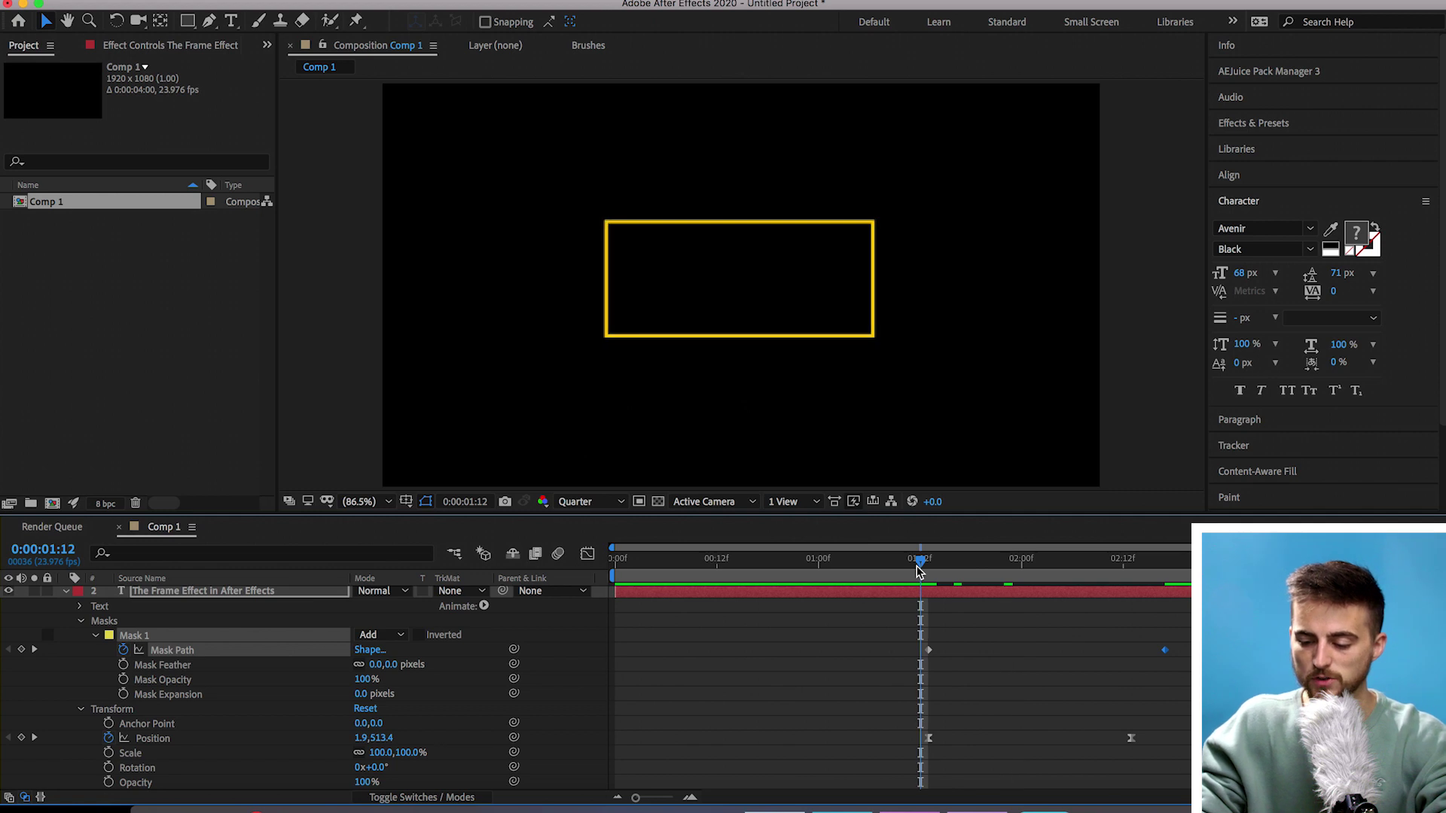
click(996, 563)
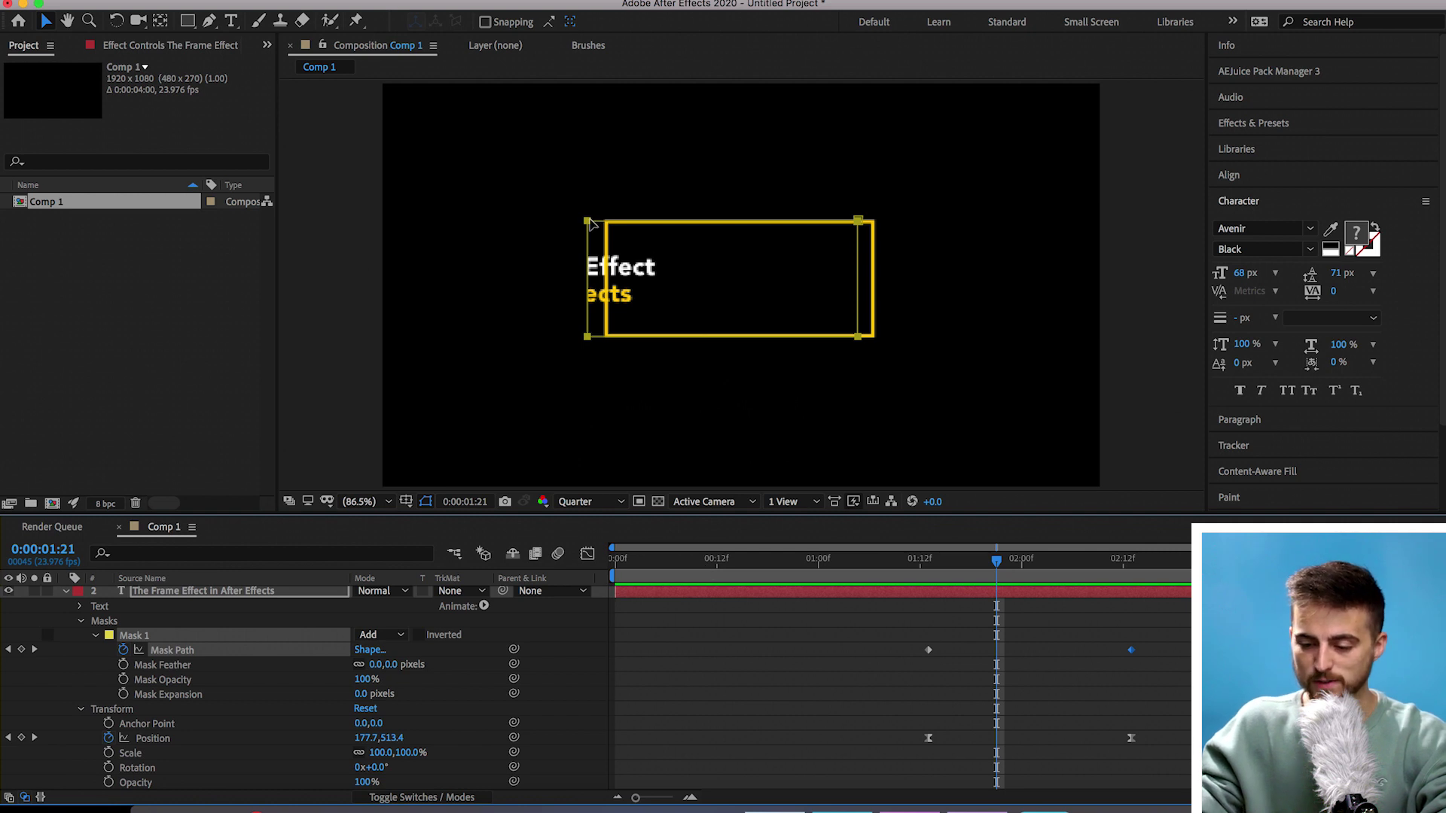
drag(592, 224, 610, 223)
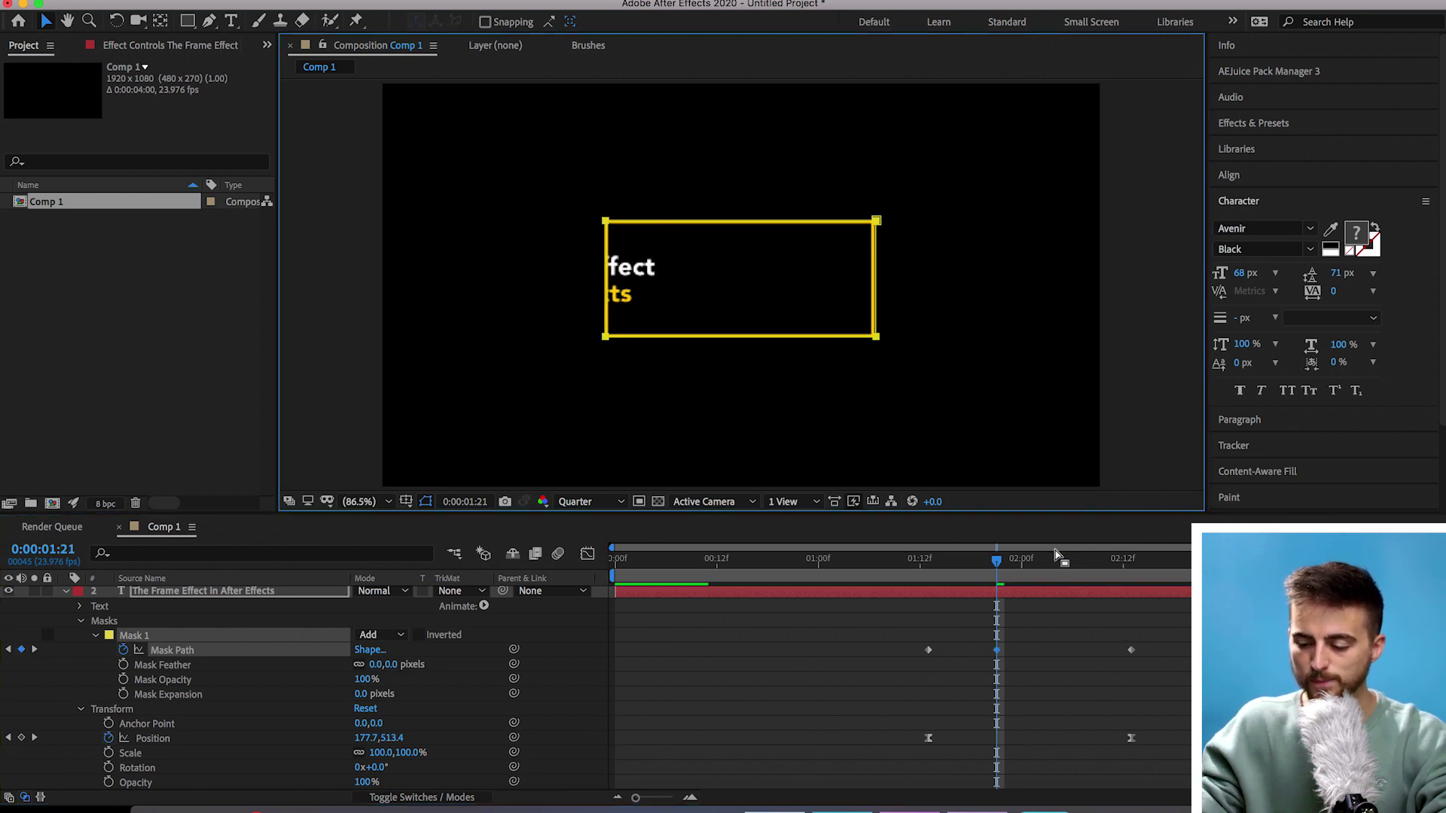
key(space)
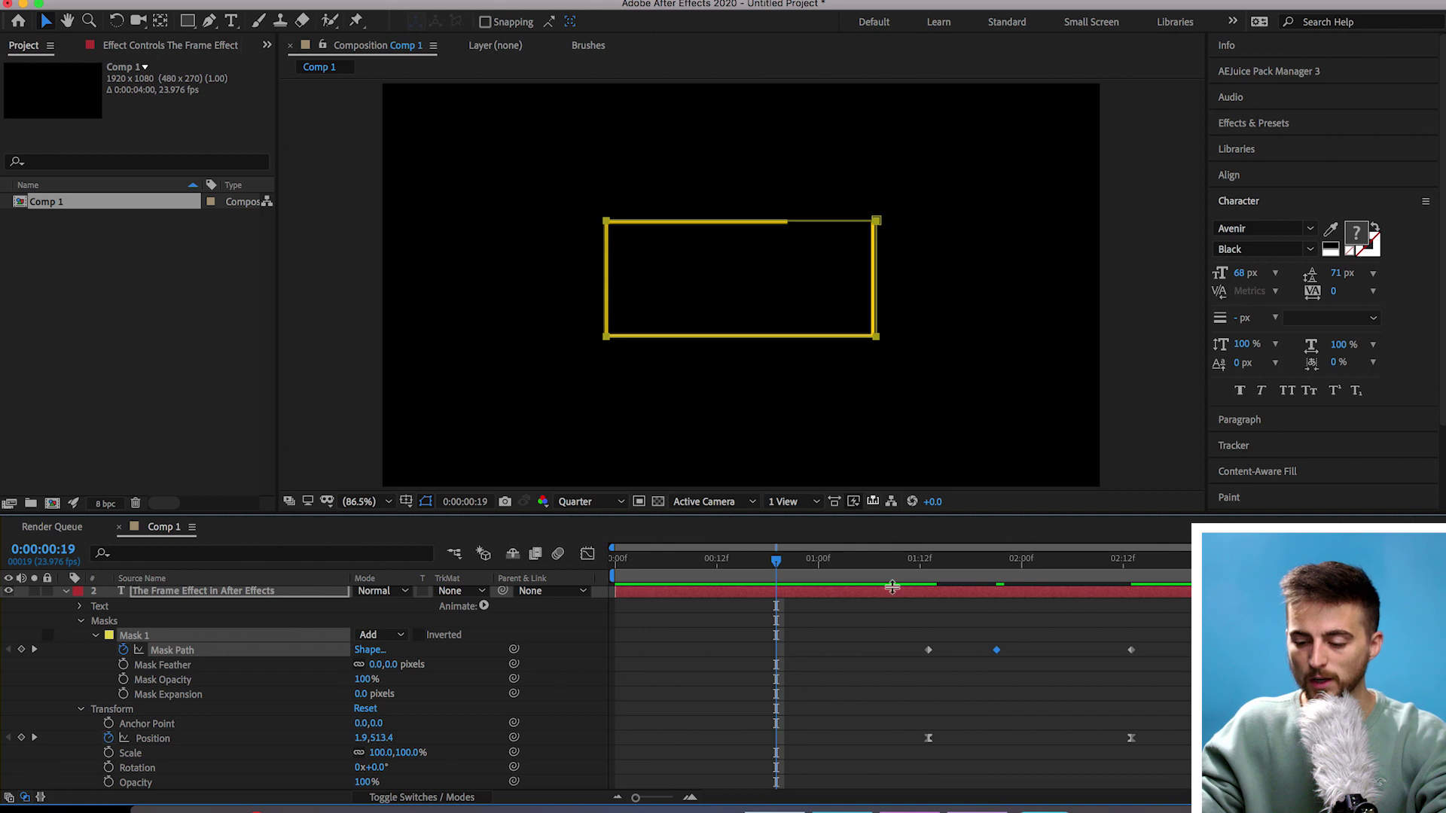
click(1072, 571)
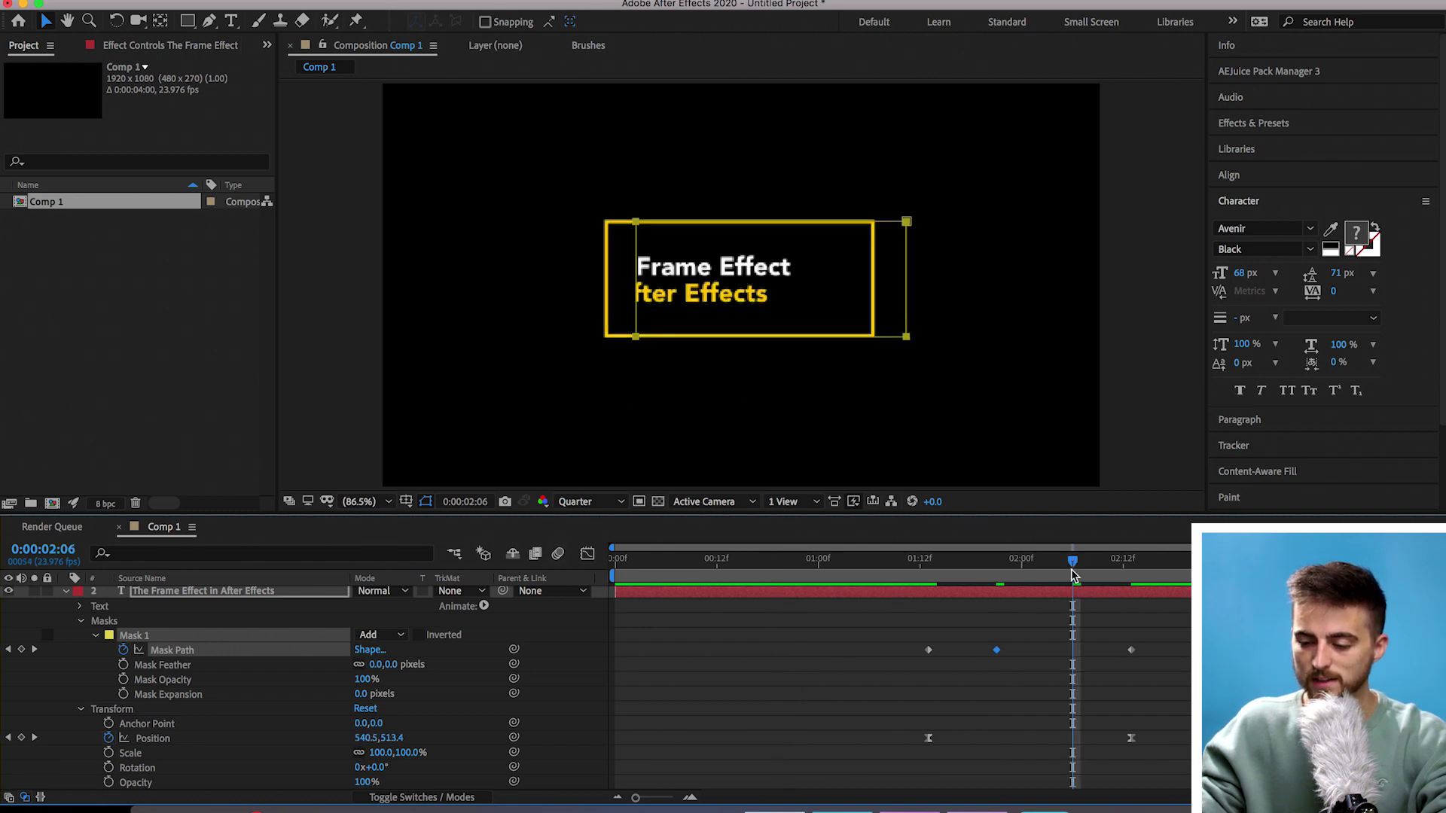
drag(636, 222, 611, 226)
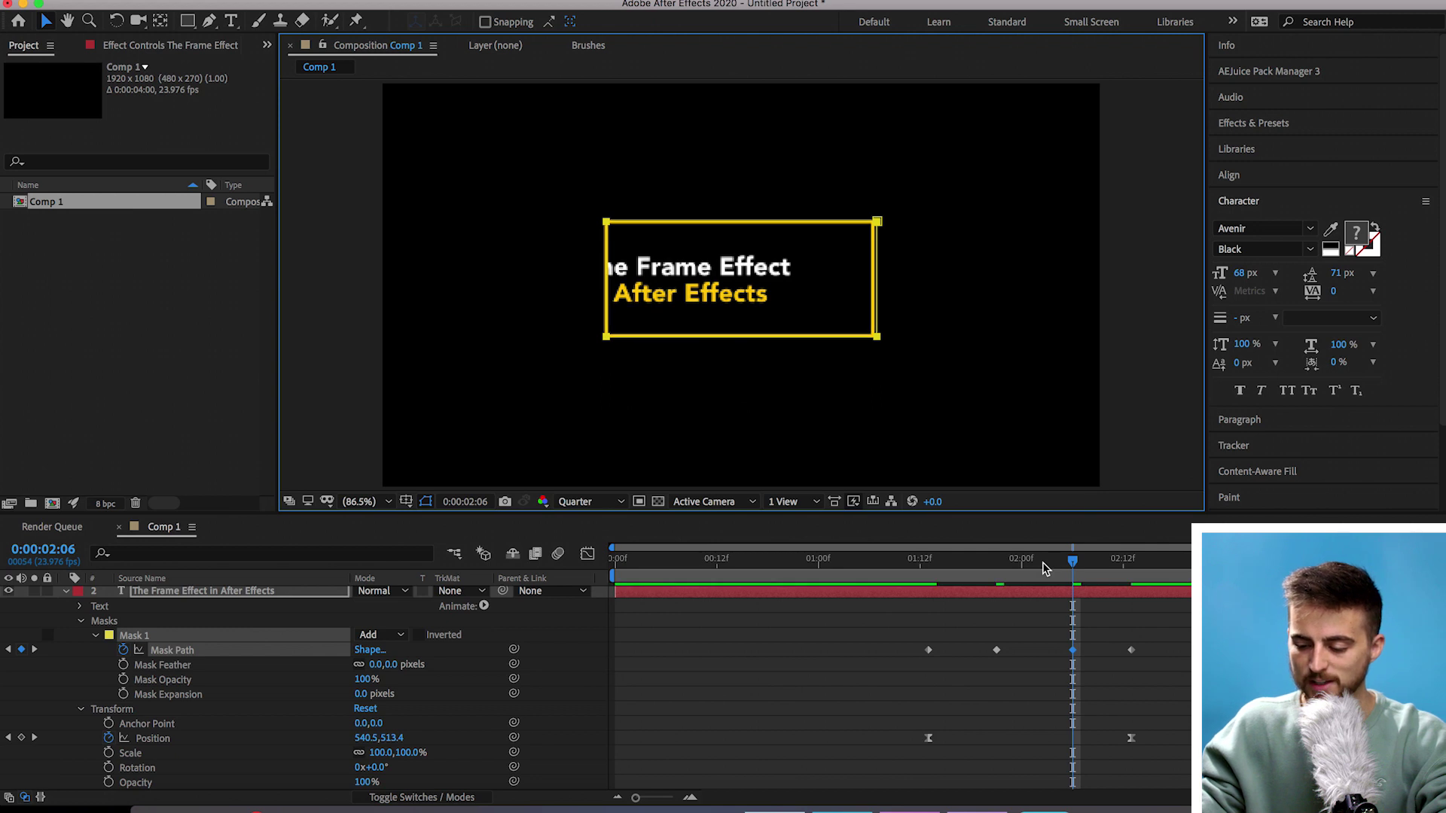
Preview the whole animation from the start to check the masked slide-in
key(Page_Up)
key(Page_Up)
key(Page_Up)
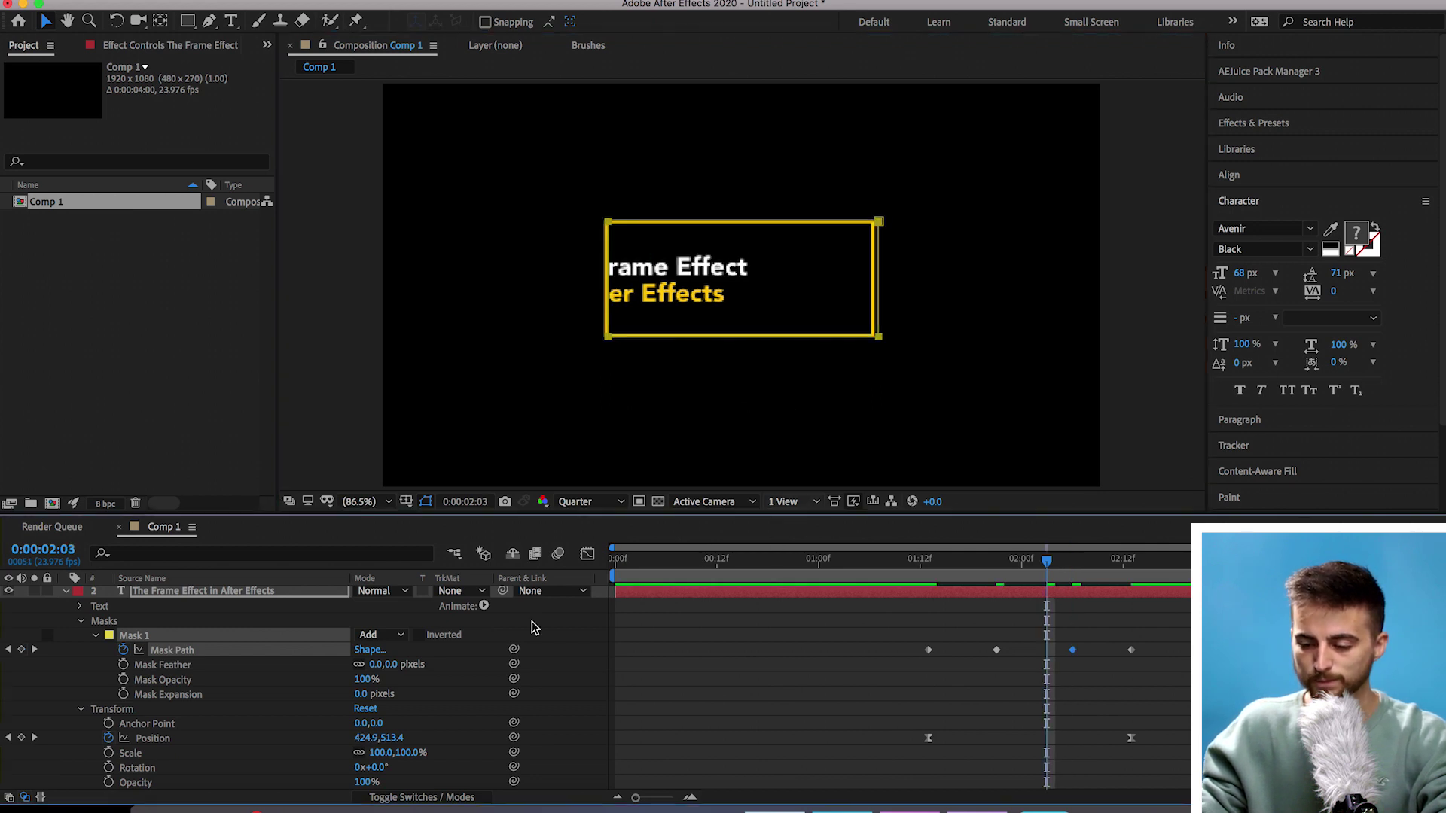
key(Home)
key(space)
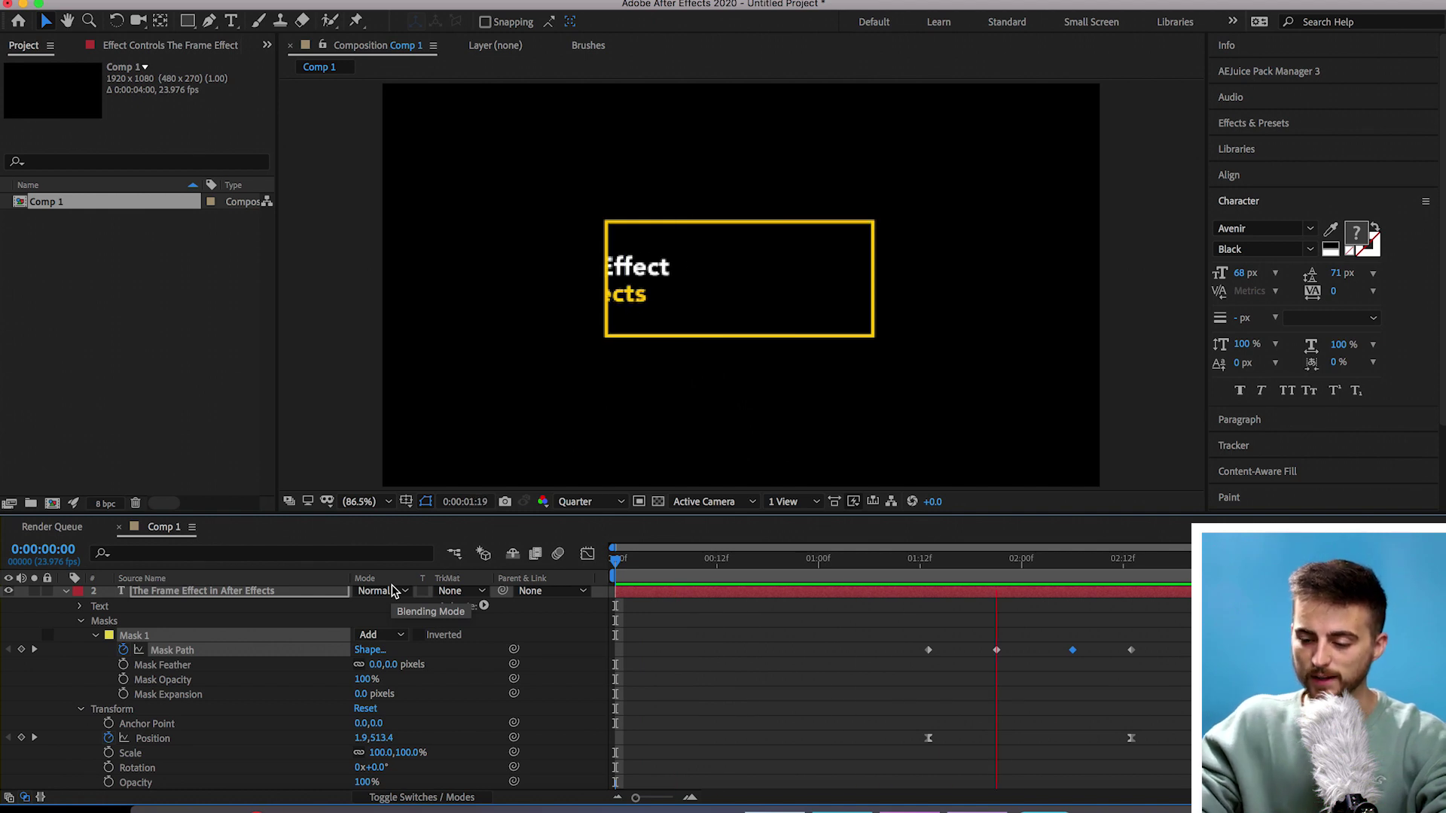
key(space)
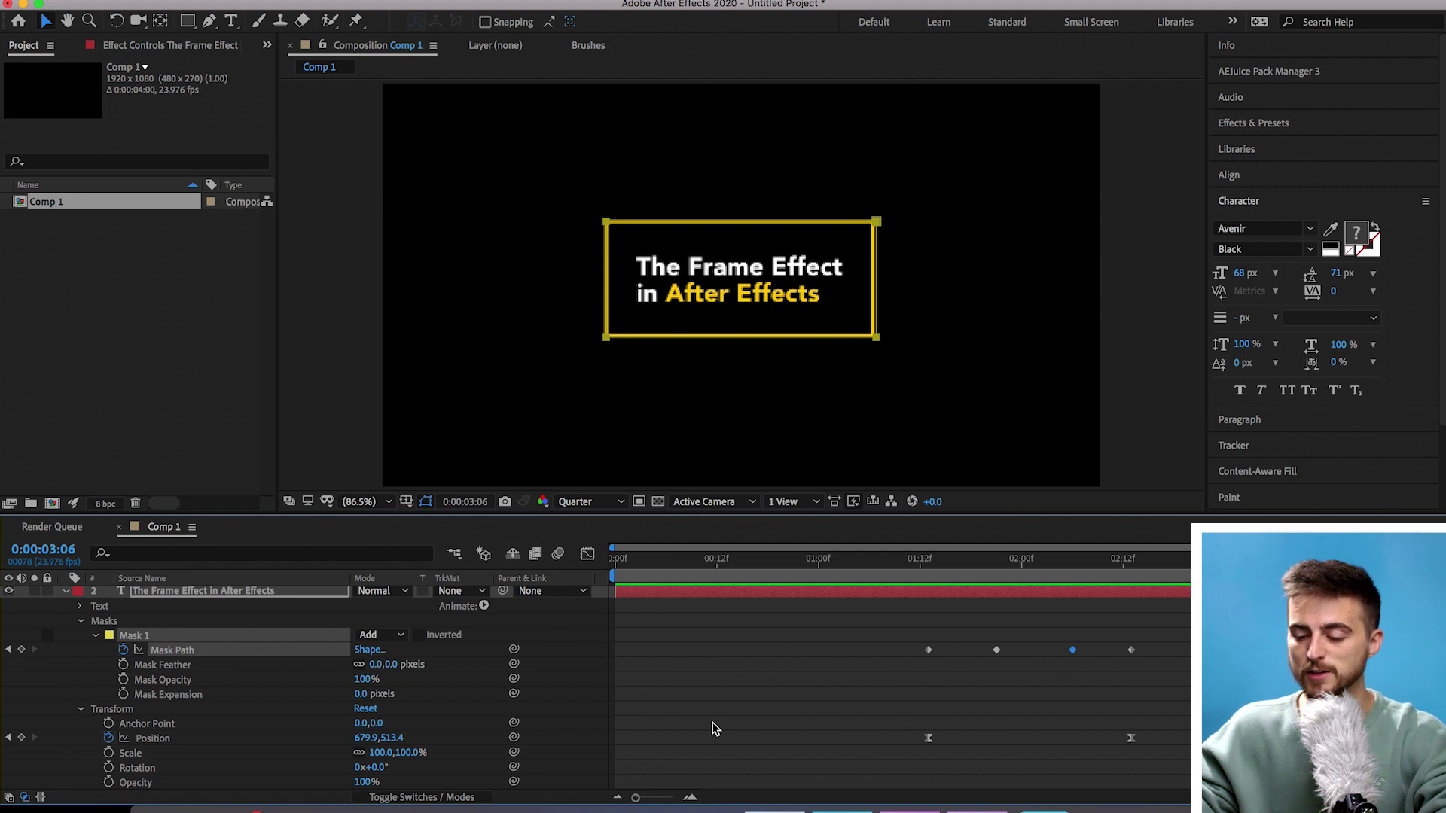
Select the frame's shape layer and show the timeline's layer switch columns
scroll(746, 738, up, 5)
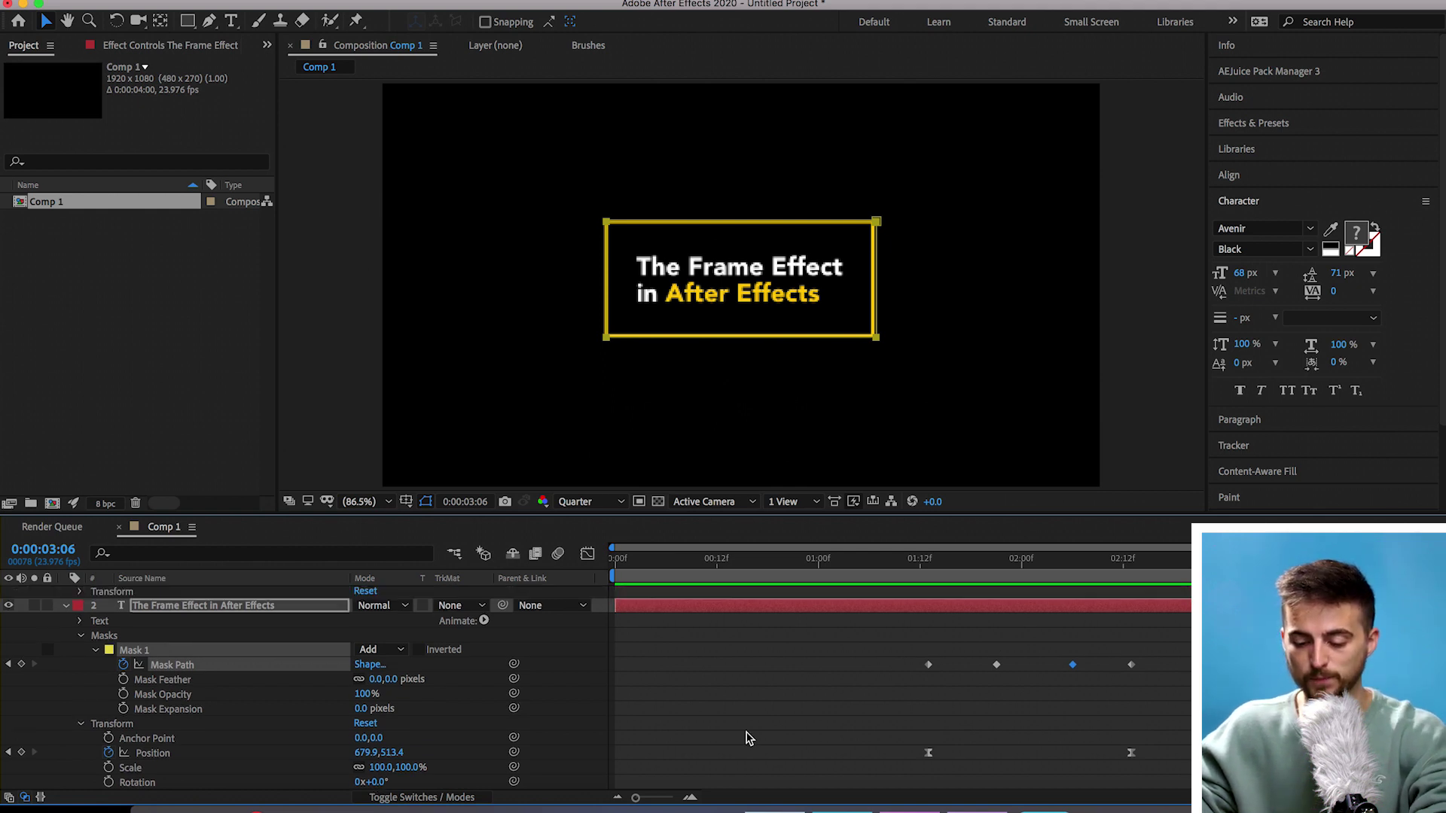
key(ctrl+Up)
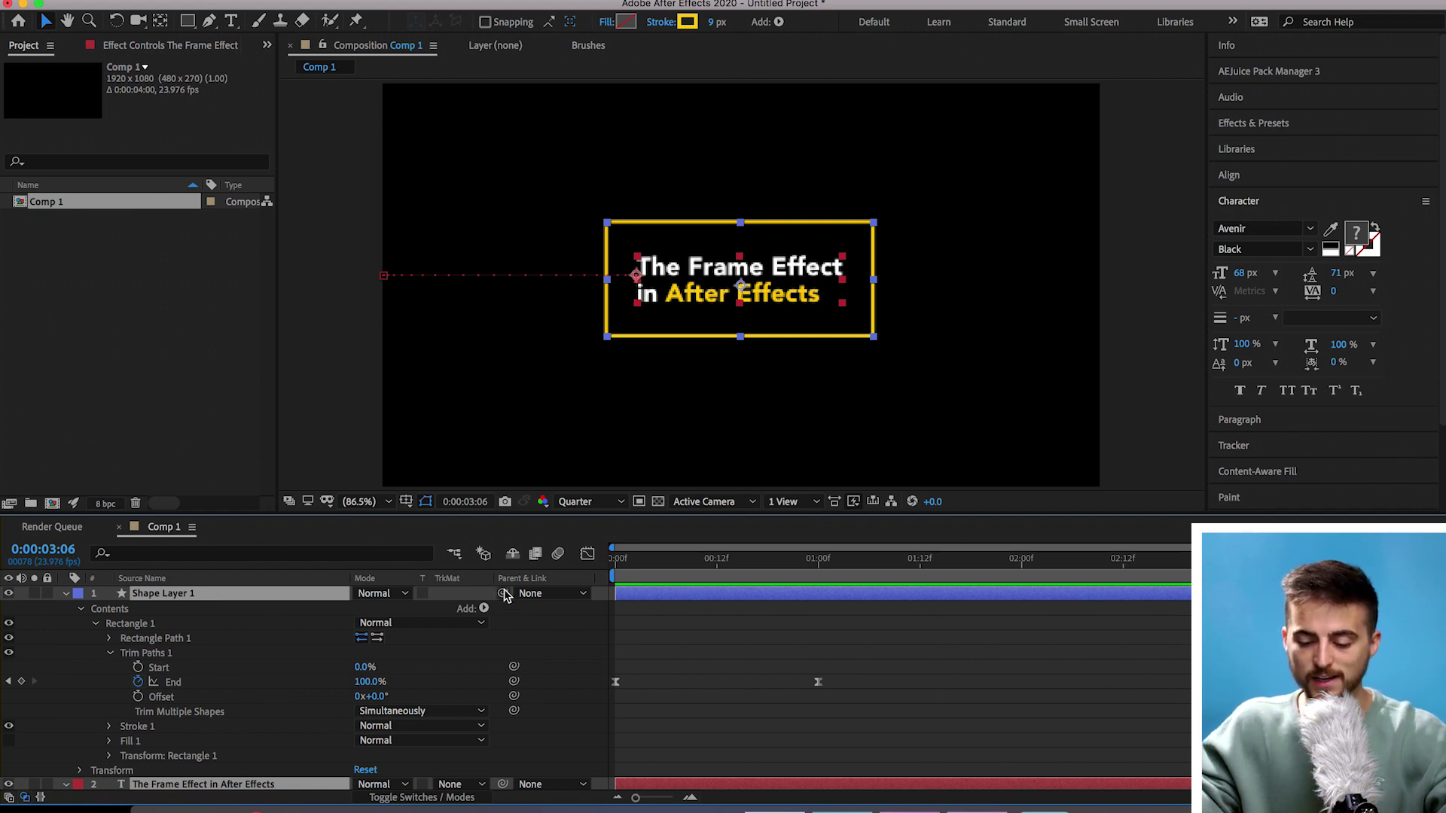
click(411, 798)
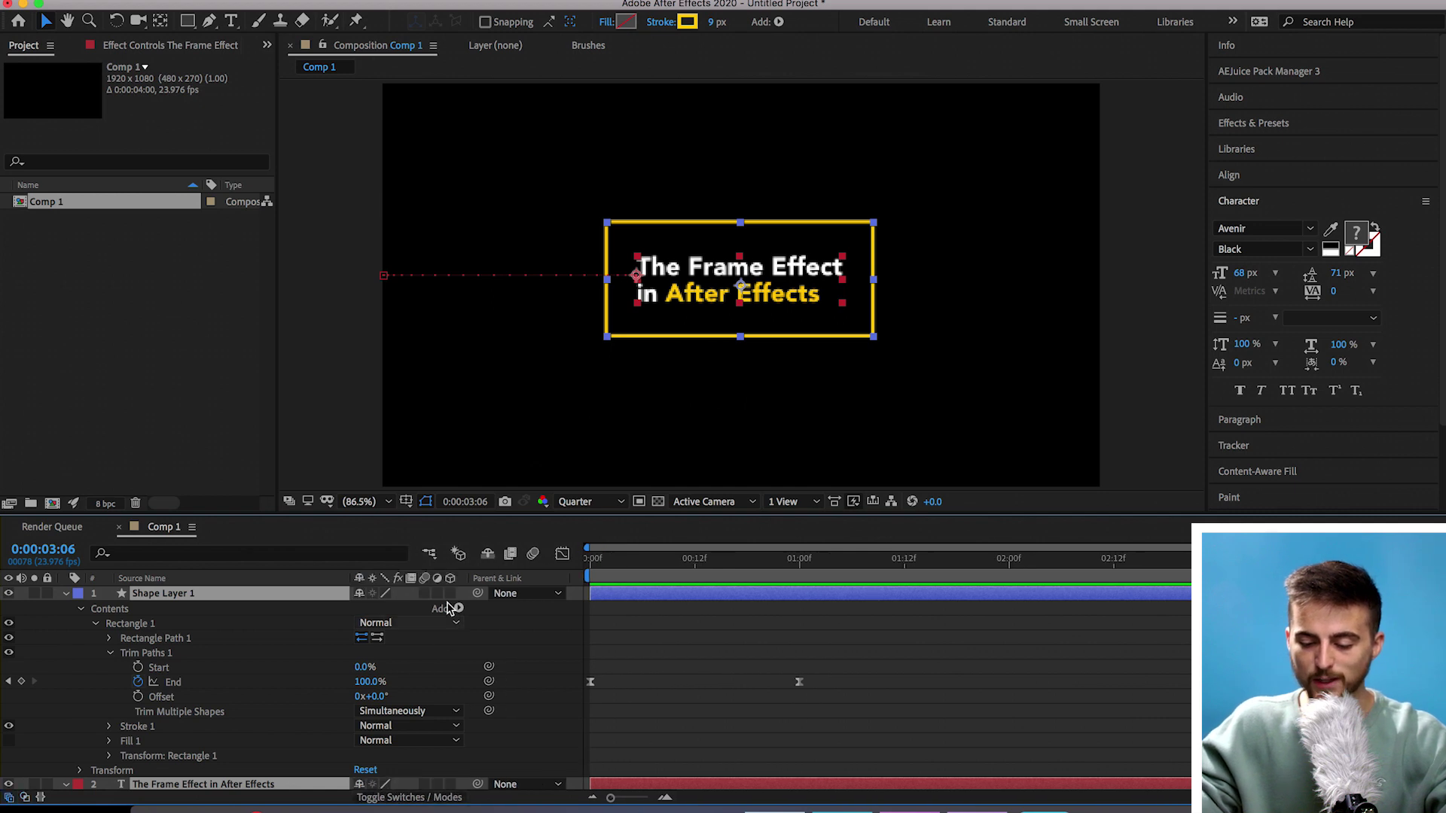